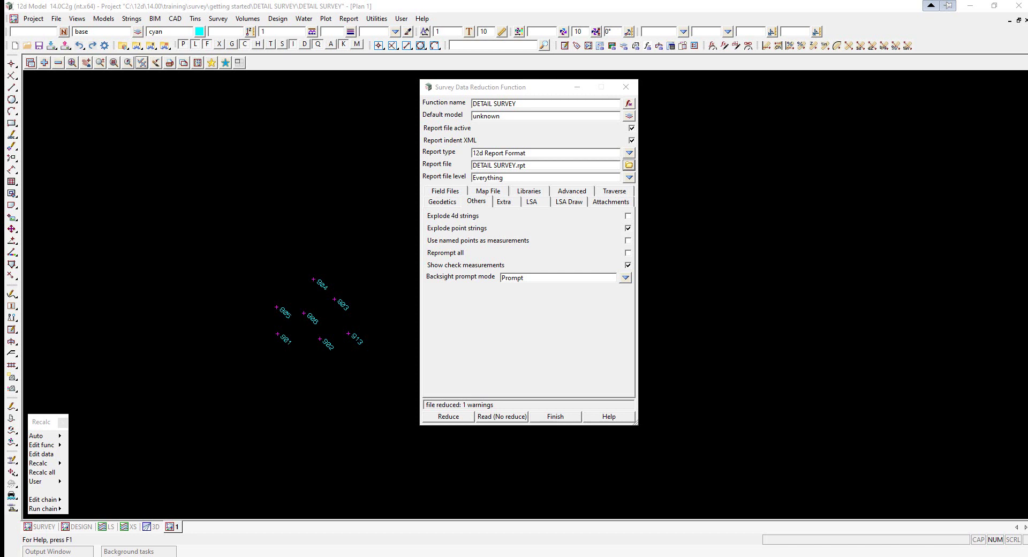
- Close the survey data reduction function and add all available models to plan view 1
click(557, 417)
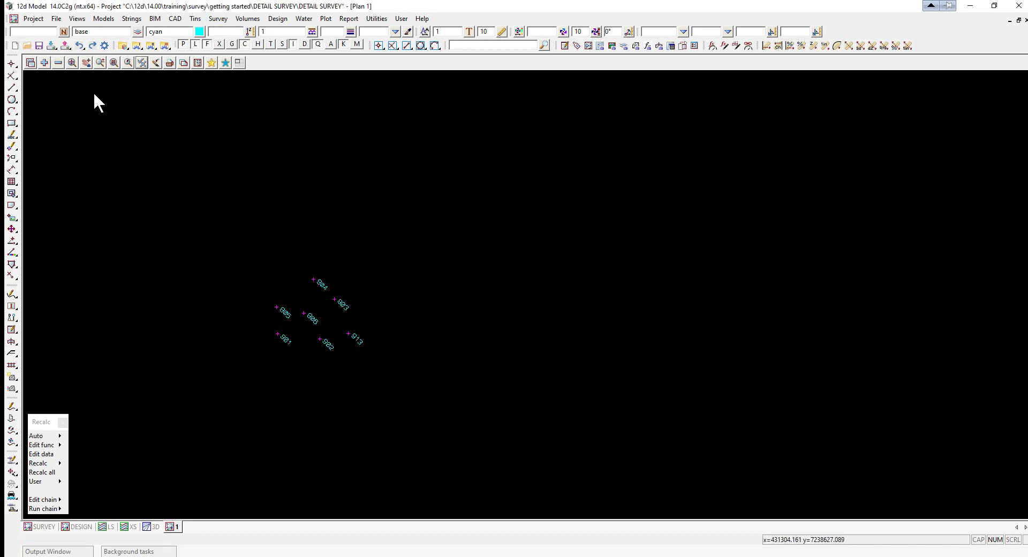
click(45, 62)
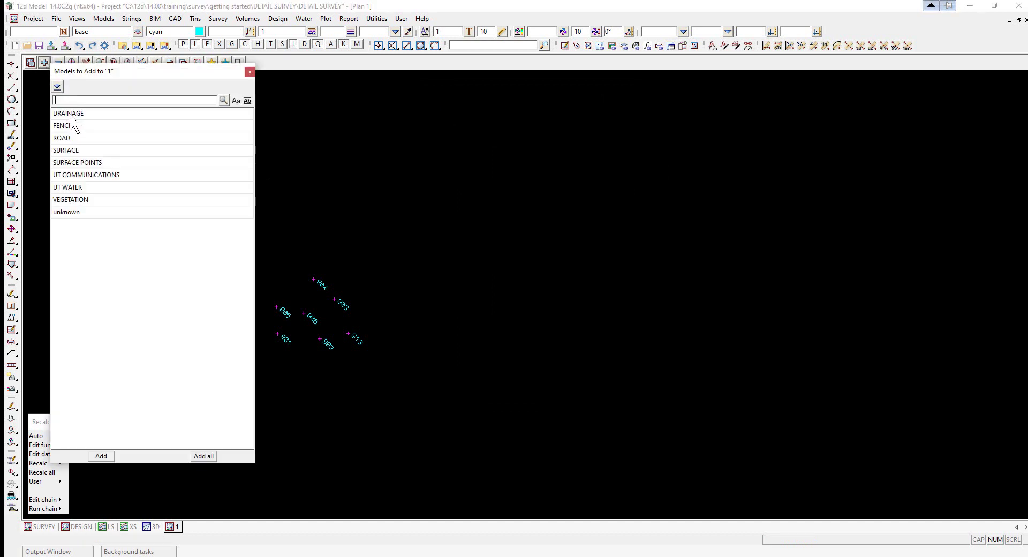
drag(70, 114, 68, 213)
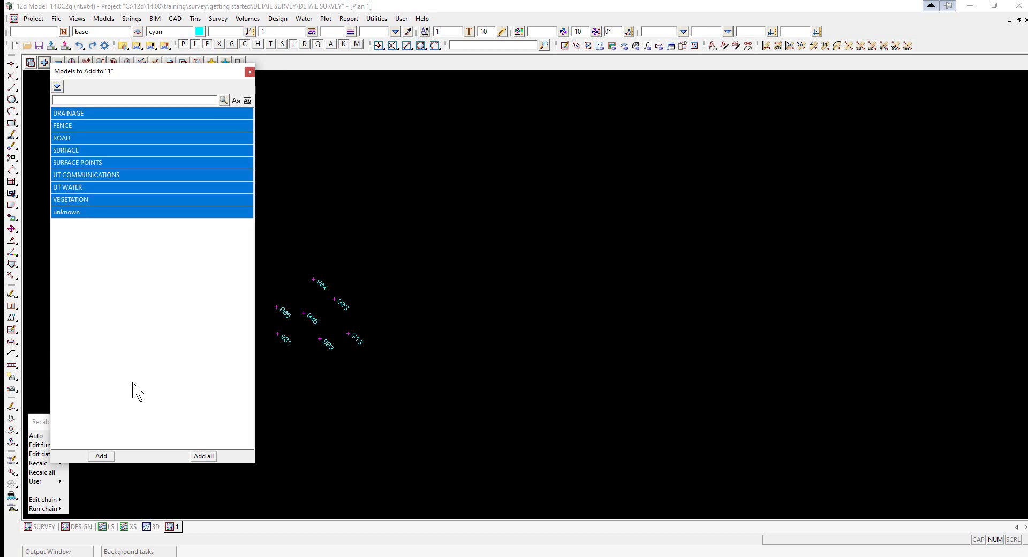
click(208, 459)
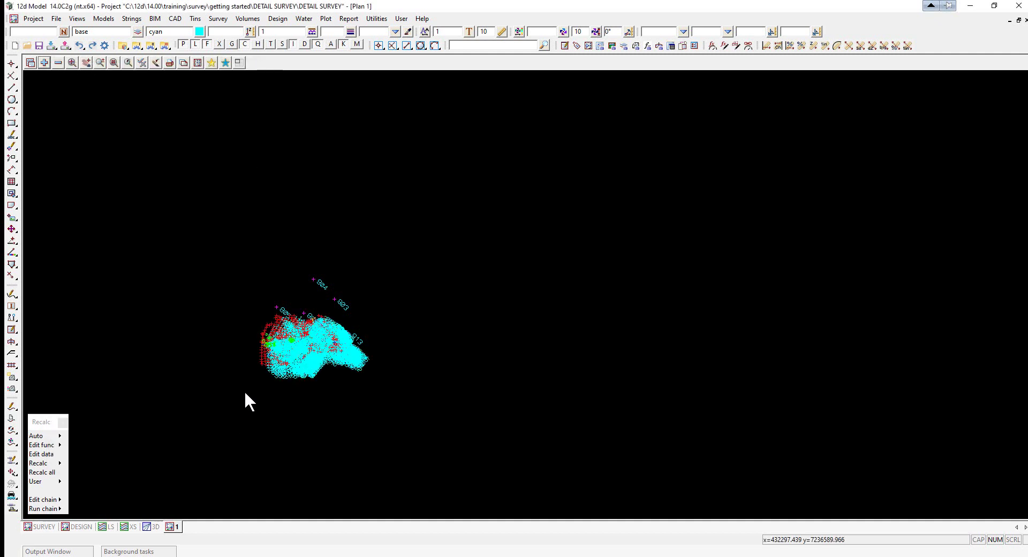
scroll(245, 390, up, 2)
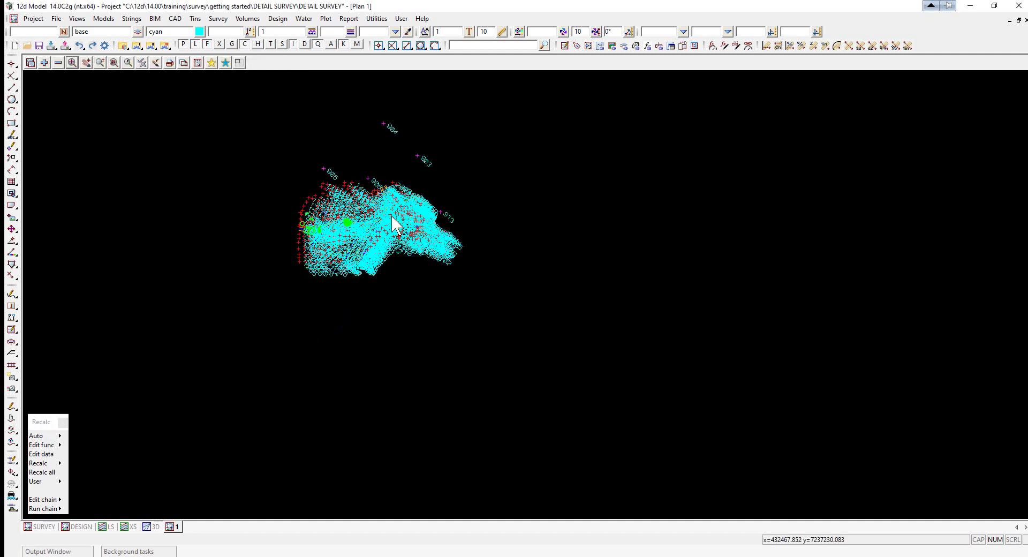
click(73, 66)
scroll(571, 482, up, 3)
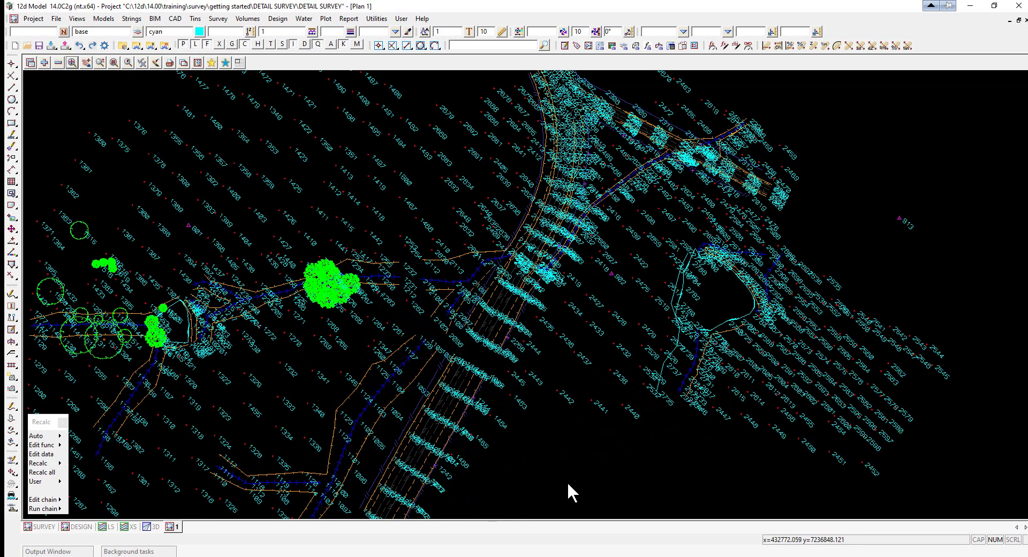
- Turn on the display of Z values and string names in plan view 1
click(141, 63)
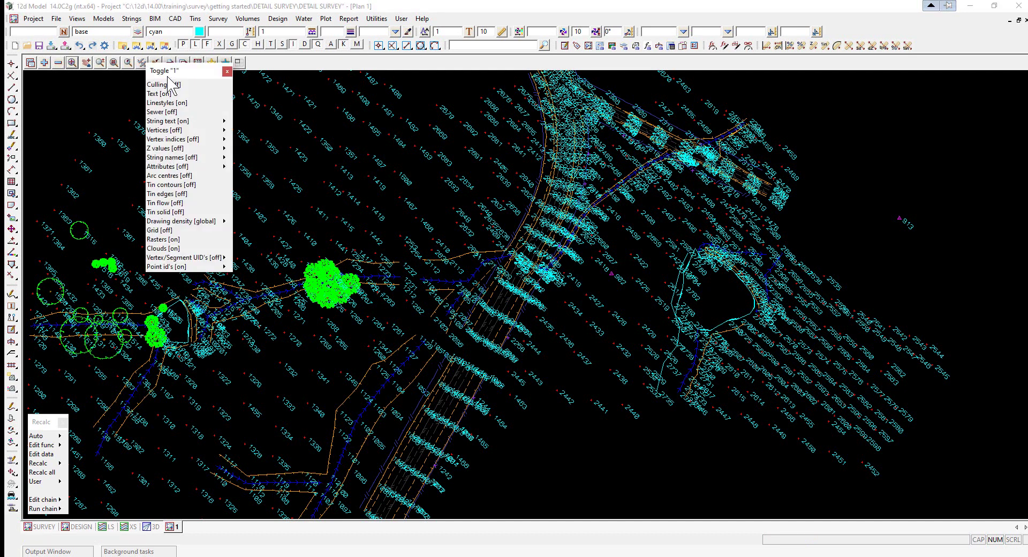
drag(170, 75, 253, 99)
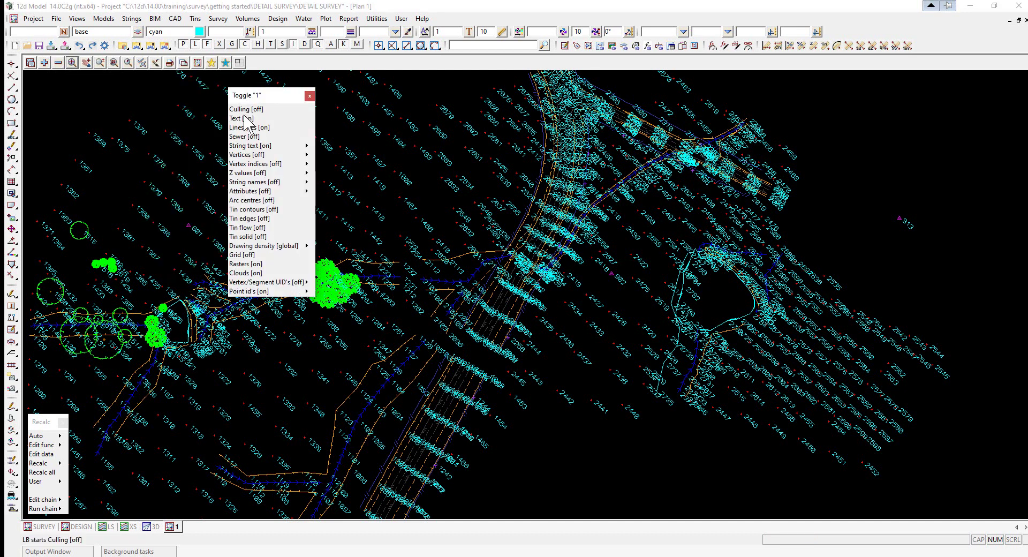
click(244, 173)
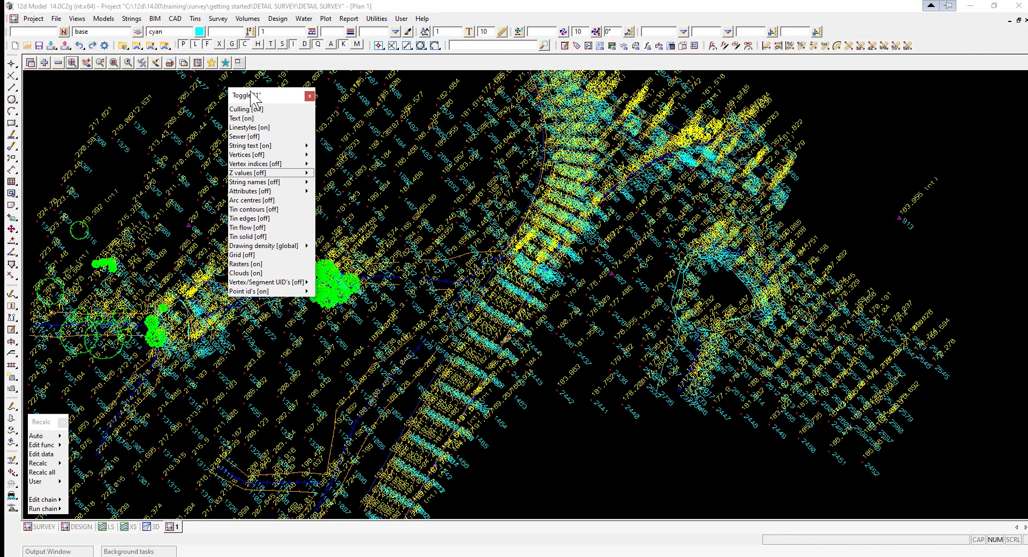
click(251, 182)
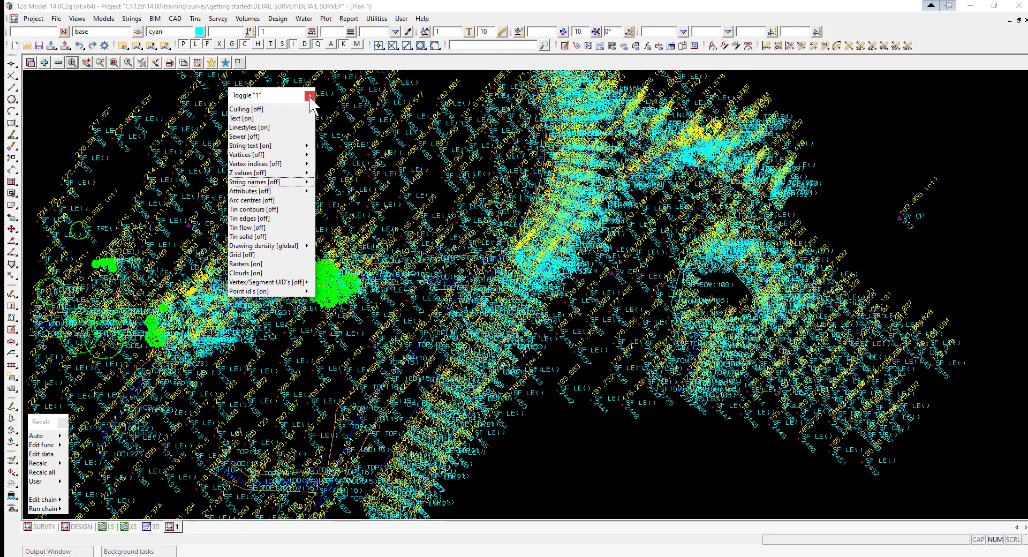
click(309, 97)
scroll(460, 246, down, 3)
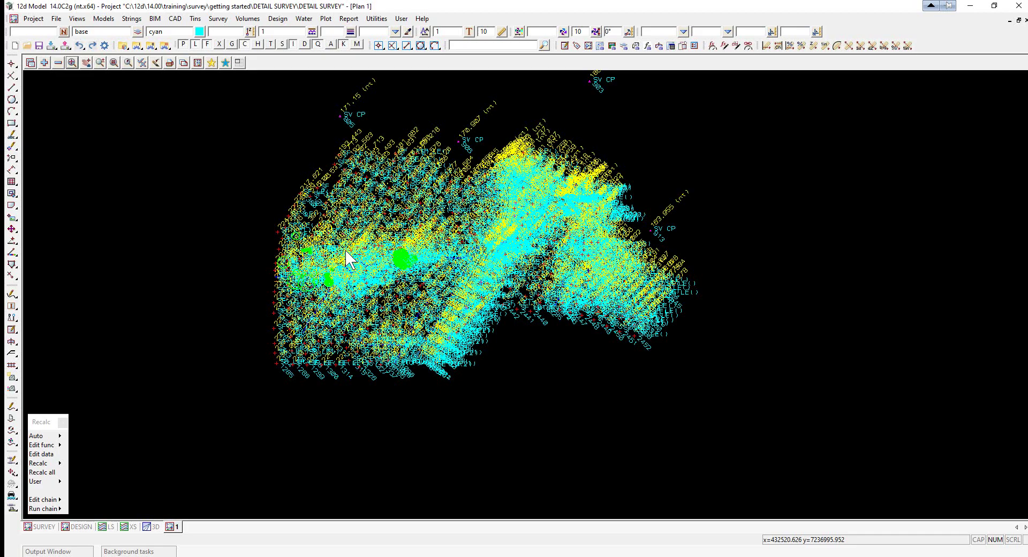
scroll(347, 255, up, 6)
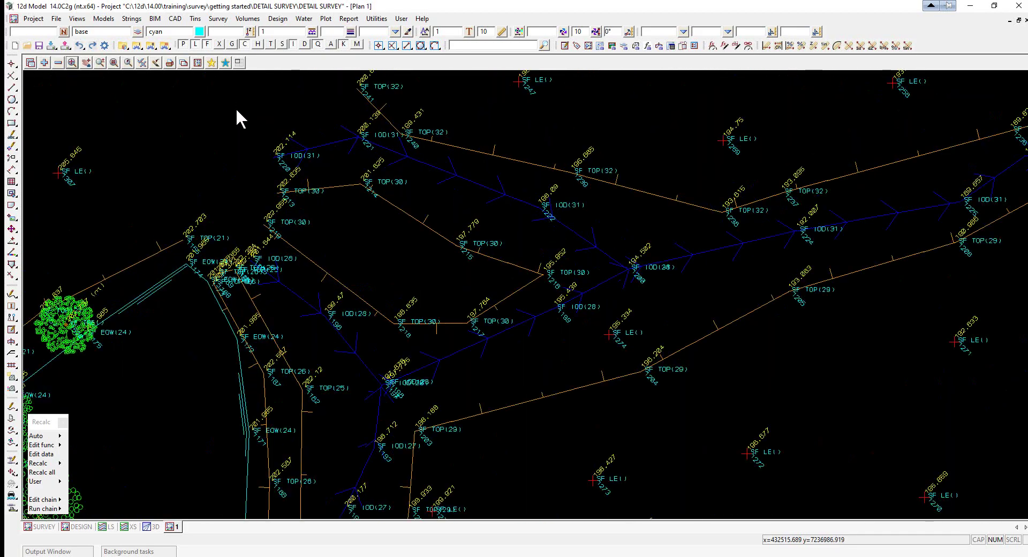
scroll(396, 211, up, 2)
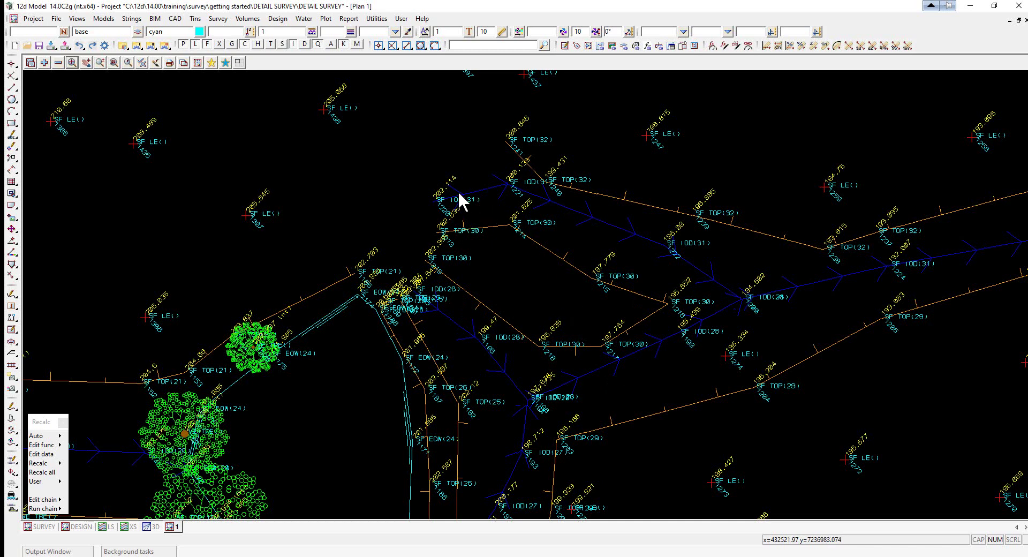
- In the properties of plan view 1, set the maximum size of Z value text for all models to 0.5
click(198, 62)
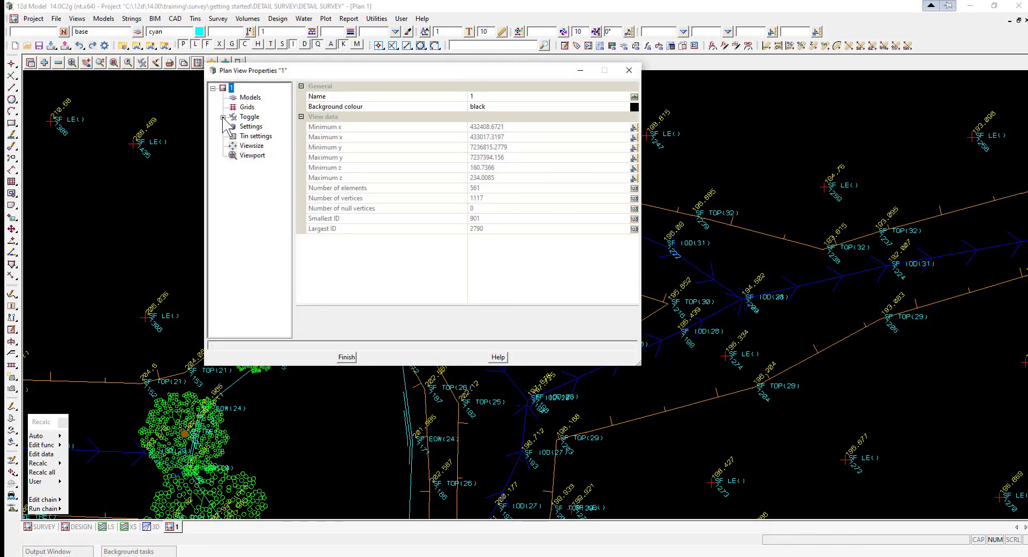
click(223, 117)
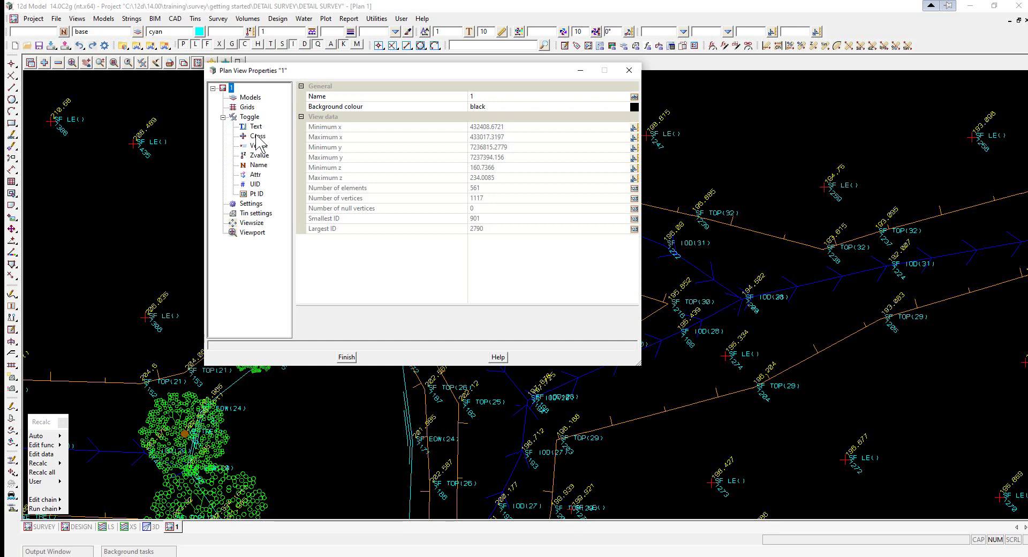
click(260, 155)
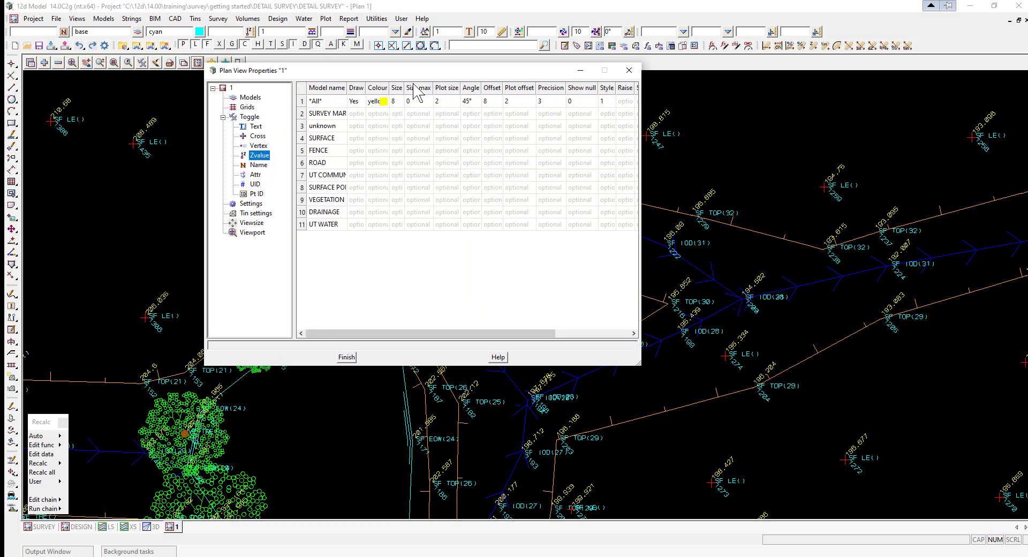
click(418, 102)
click(418, 101)
text(.5)
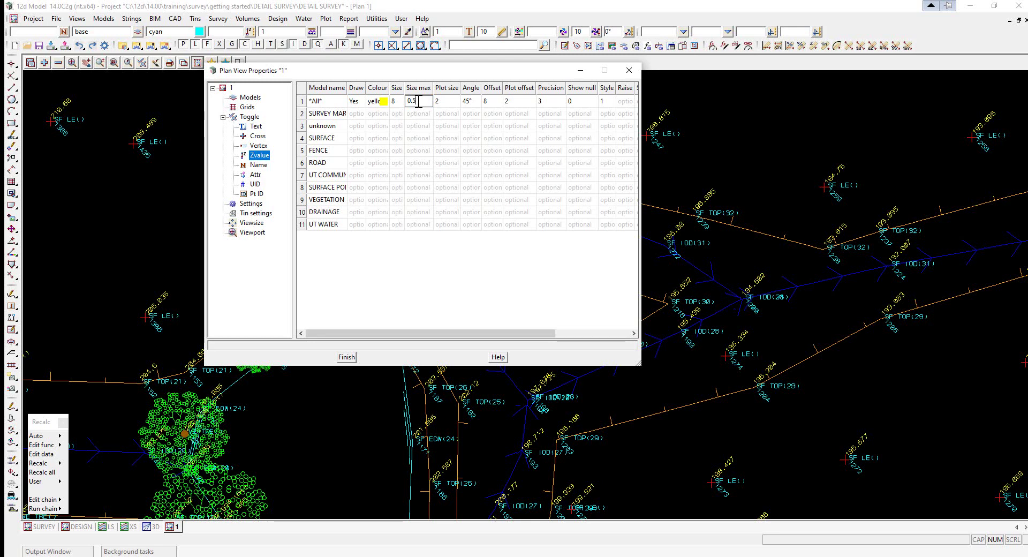
key(Return)
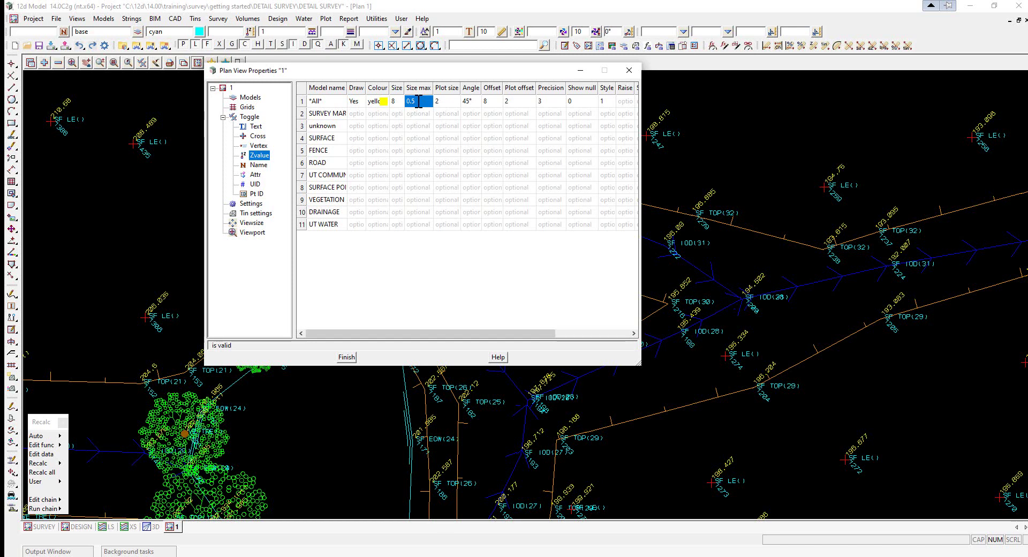
click(809, 296)
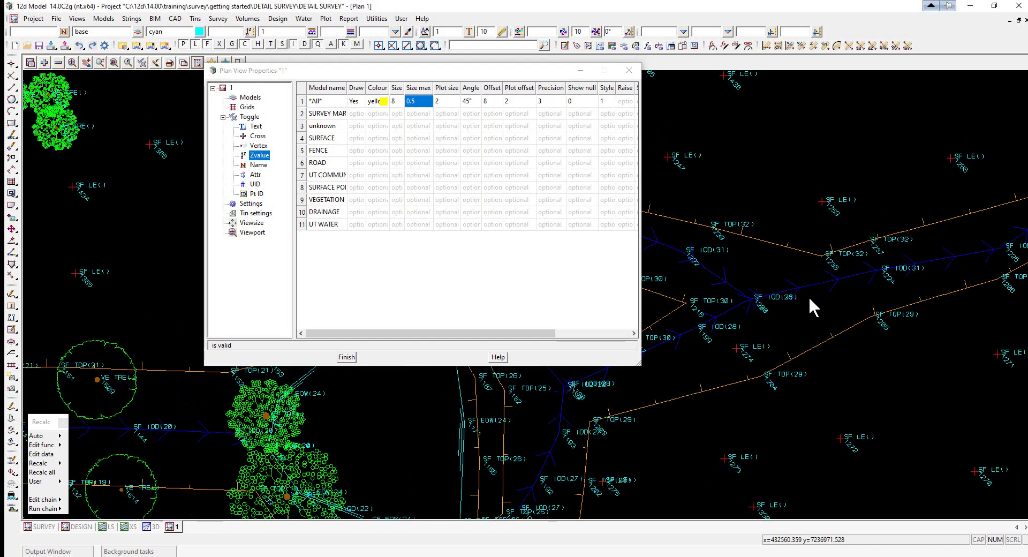
scroll(809, 295, down, 3)
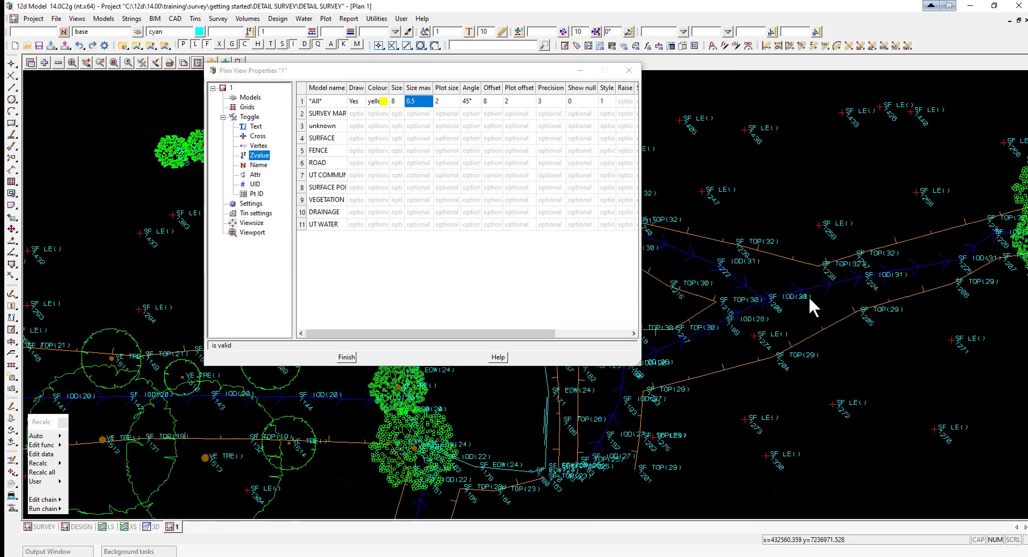
scroll(808, 295, up, 3)
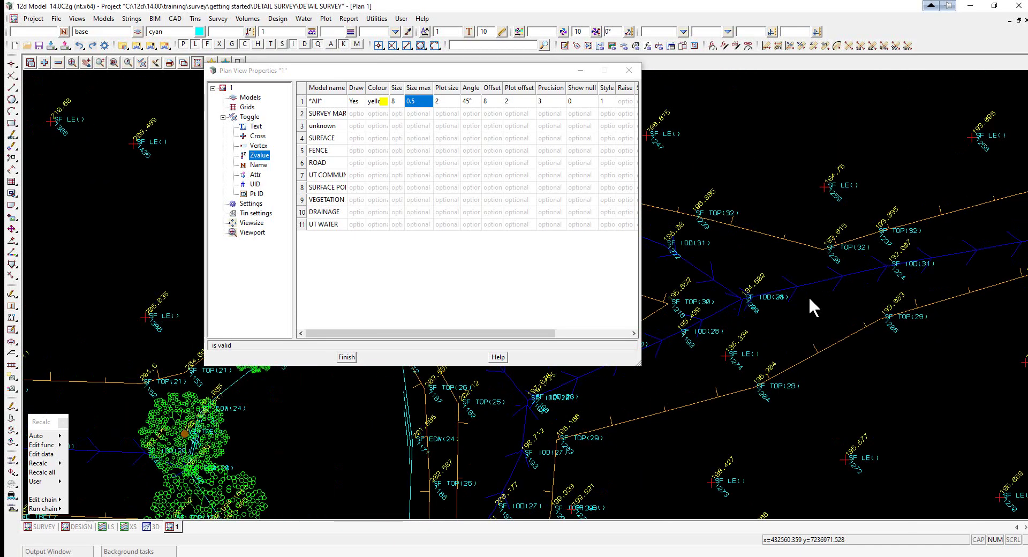
scroll(808, 295, down, 2)
scroll(808, 296, up, 2)
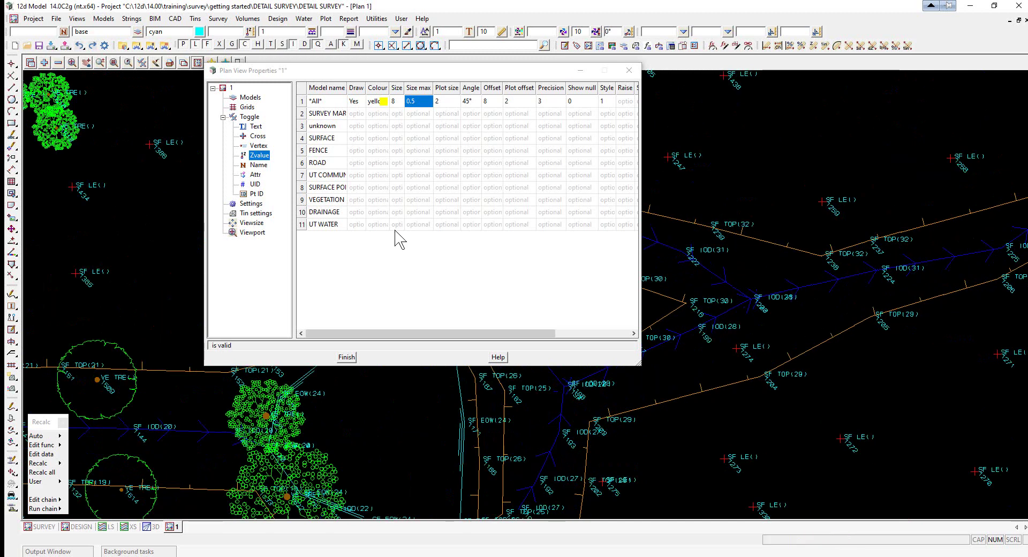
- Set the maximum size of string name text for all models to 0.5
click(259, 166)
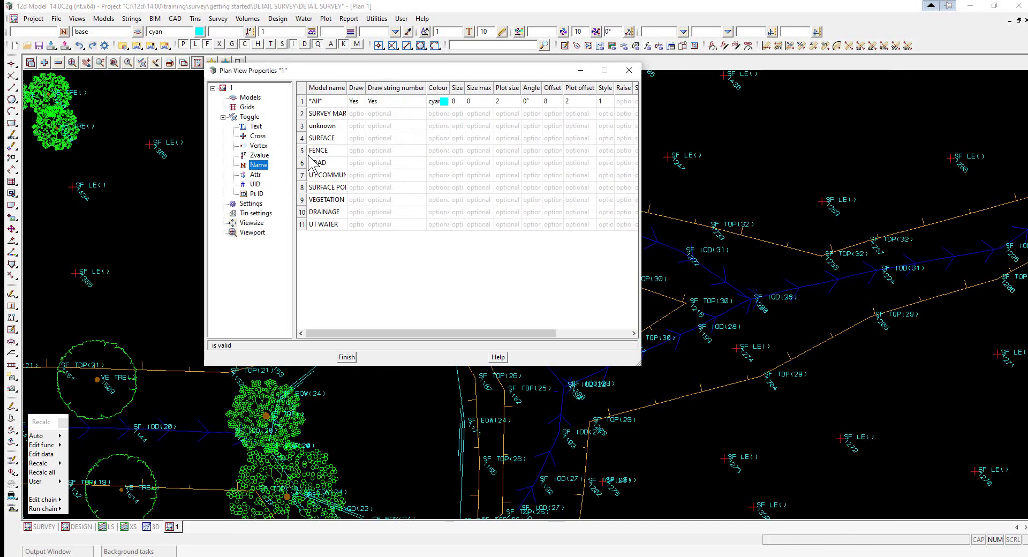
click(480, 101)
click(480, 101)
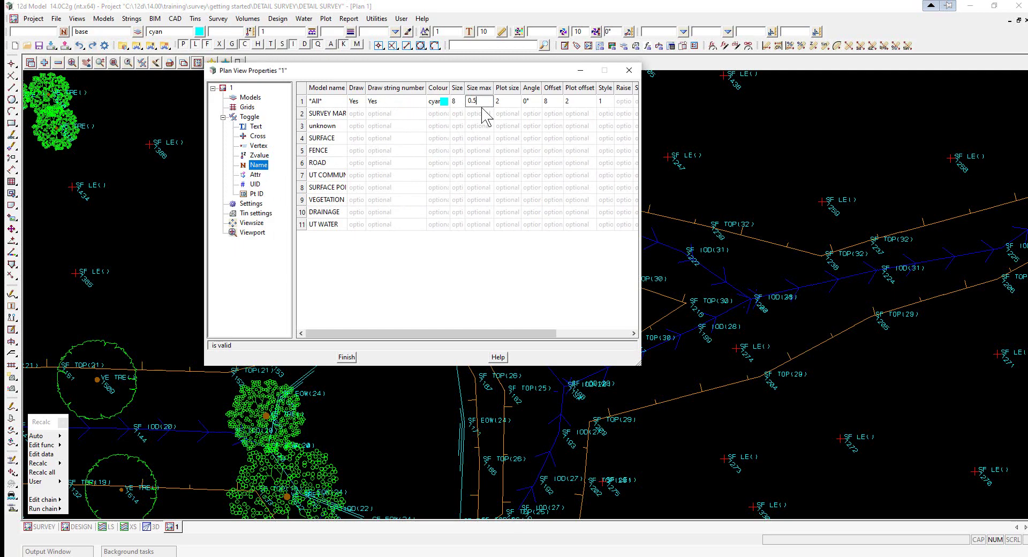
text(.5)
key(Return)
scroll(786, 287, up, 2)
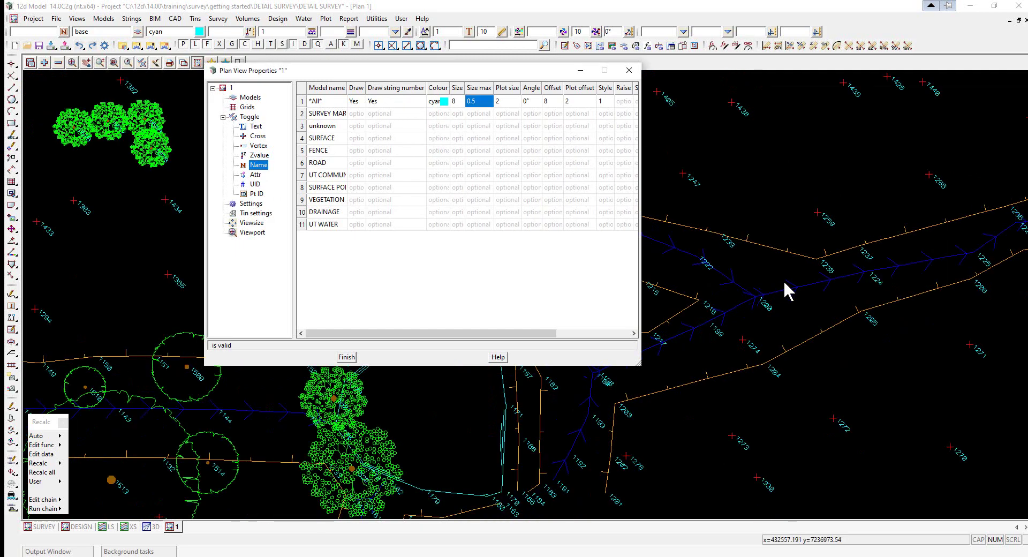
scroll(784, 290, down, 2)
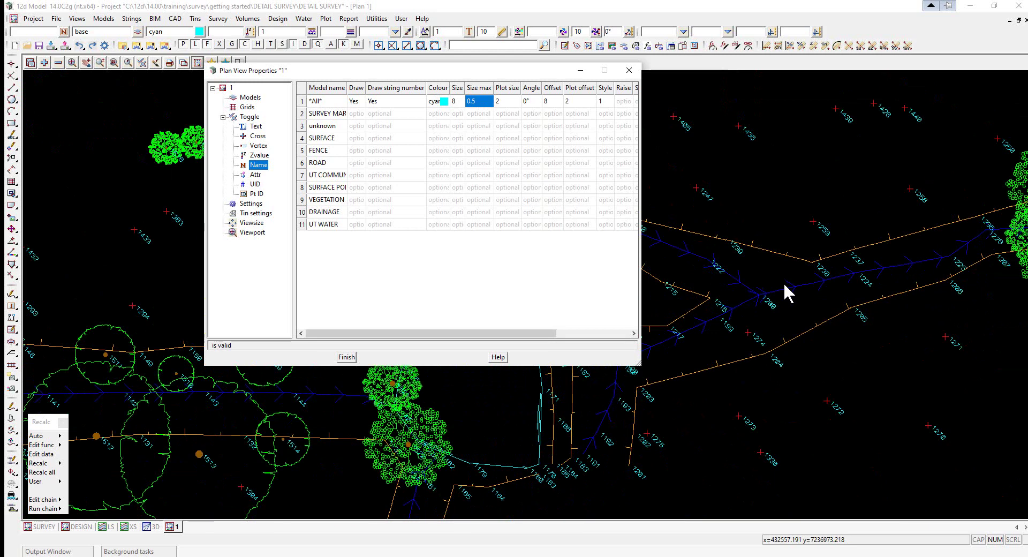
click(784, 284)
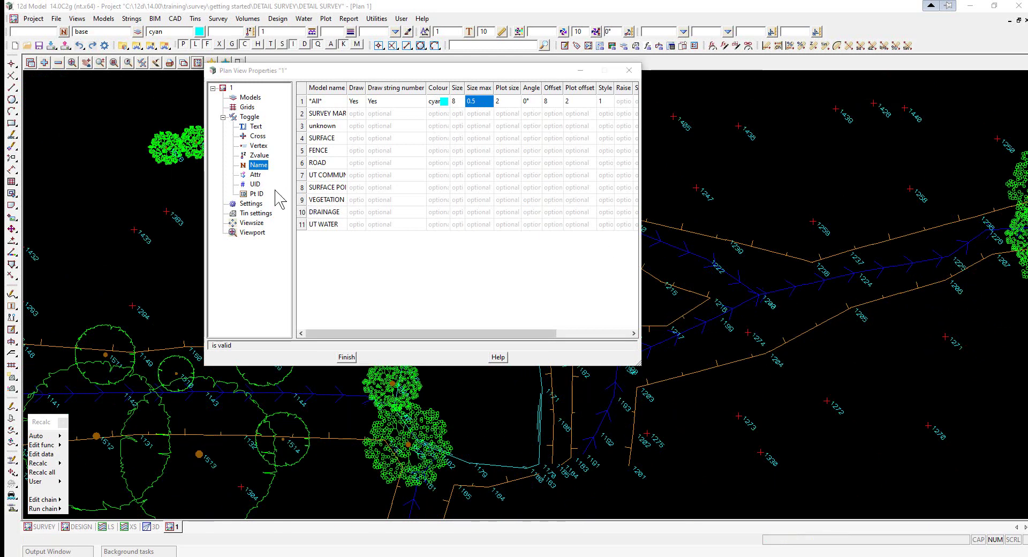
- Set the maximum size of point ID text for all models to 0.5 and close the plan view properties
click(256, 199)
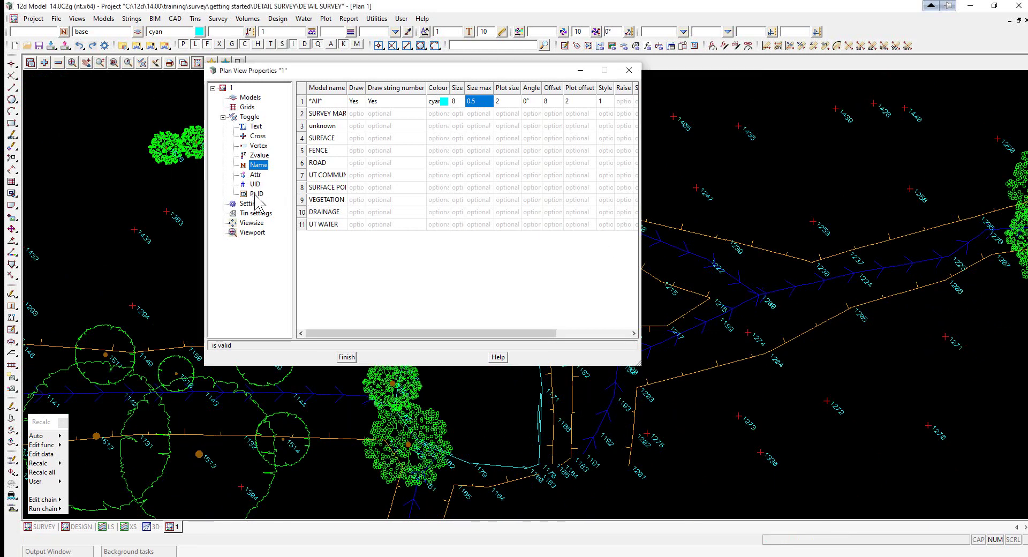
click(257, 194)
click(415, 102)
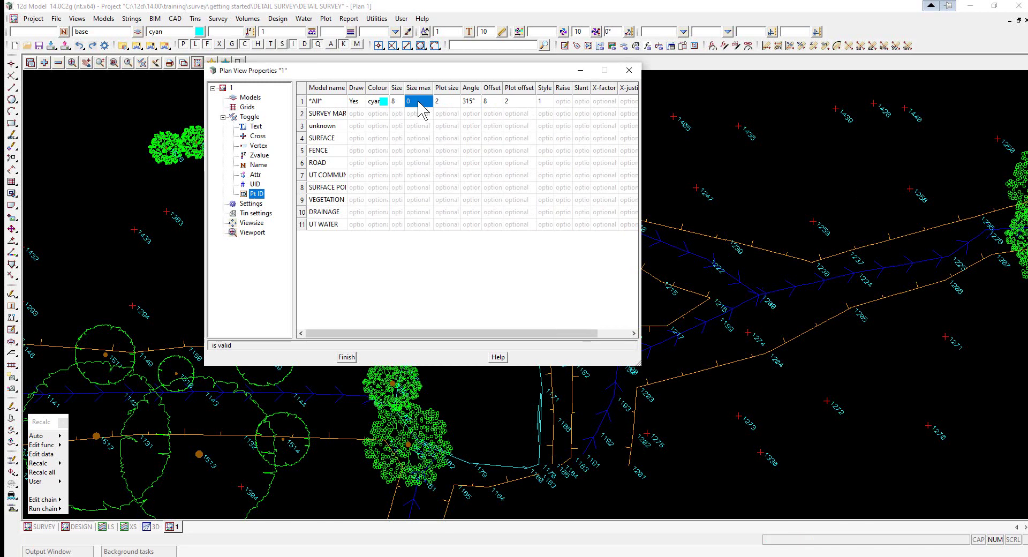
click(414, 104)
text(.5)
key(Return)
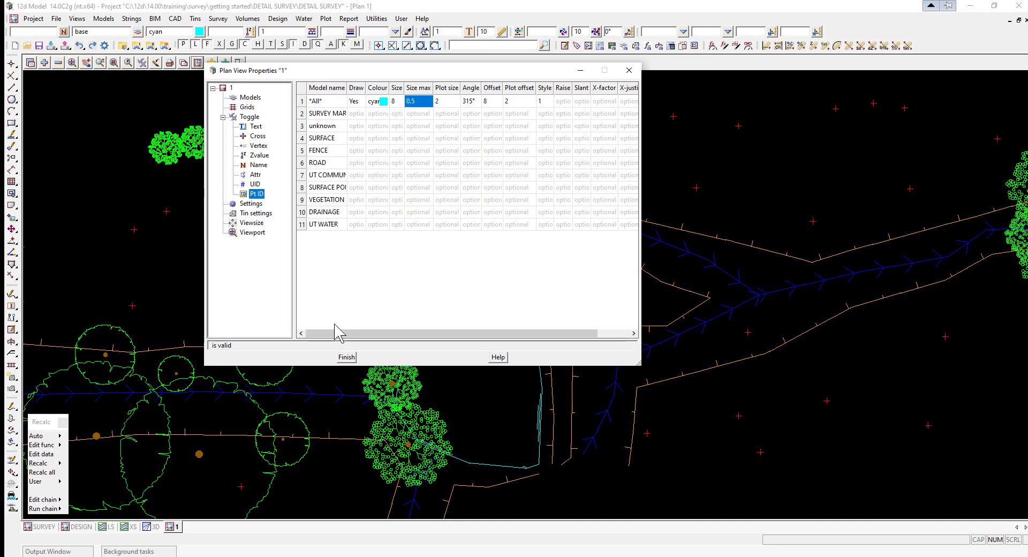
click(346, 357)
scroll(551, 247, up, 2)
scroll(554, 249, down, 6)
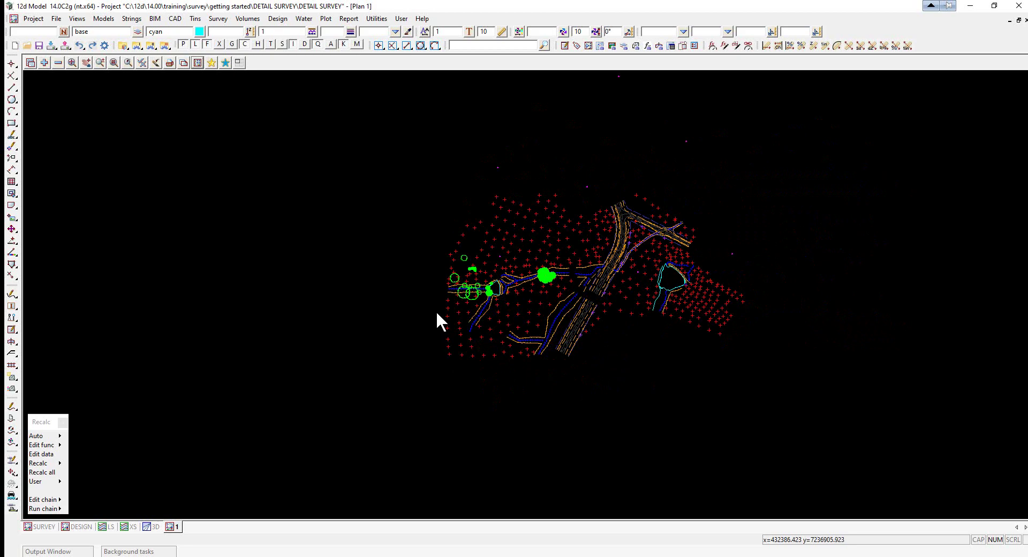
scroll(475, 292, up, 3)
scroll(564, 271, up, 4)
scroll(506, 172, up, 1)
scroll(505, 176, down, 3)
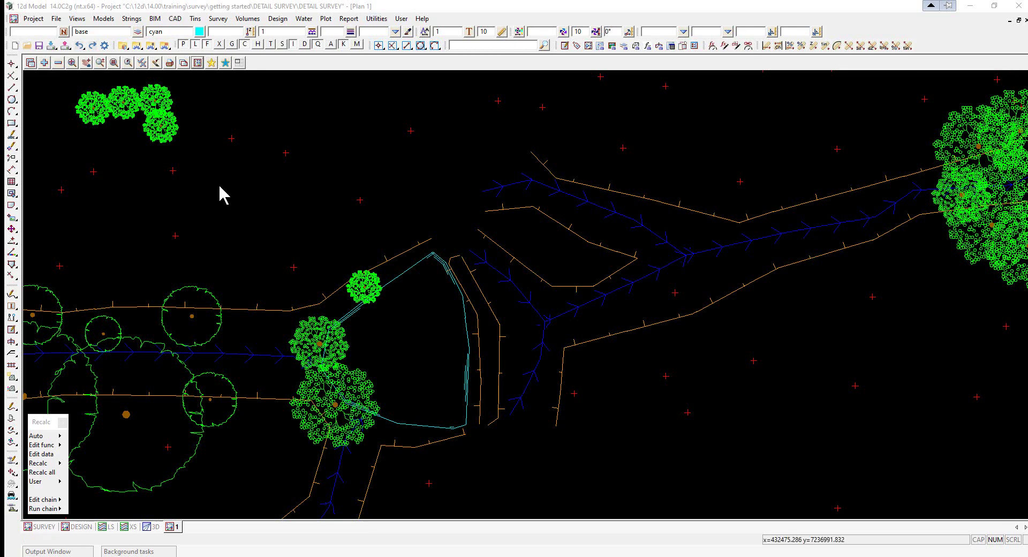
- Enable the Survey Reductions toolbar in the toolbar customization
click(12, 317)
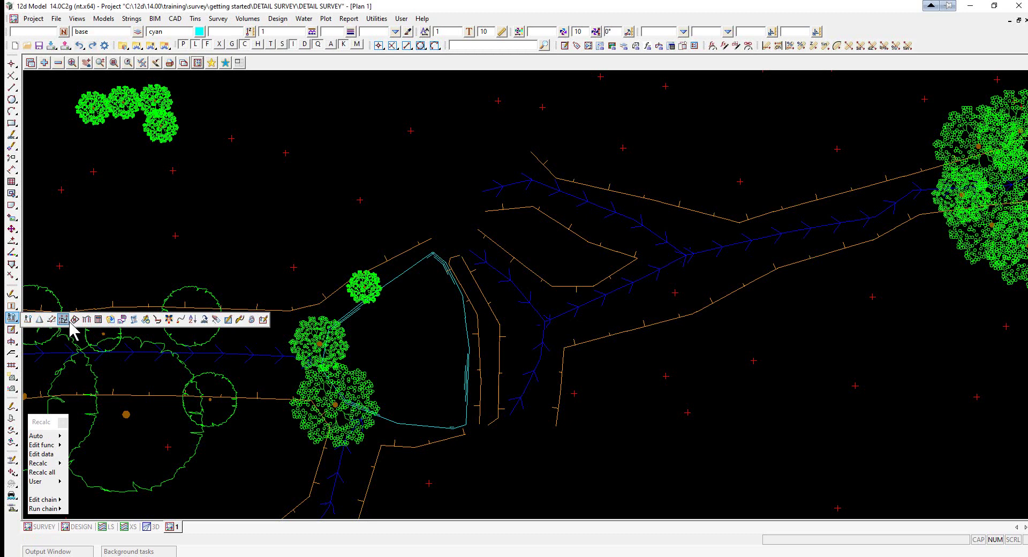
click(76, 19)
click(92, 39)
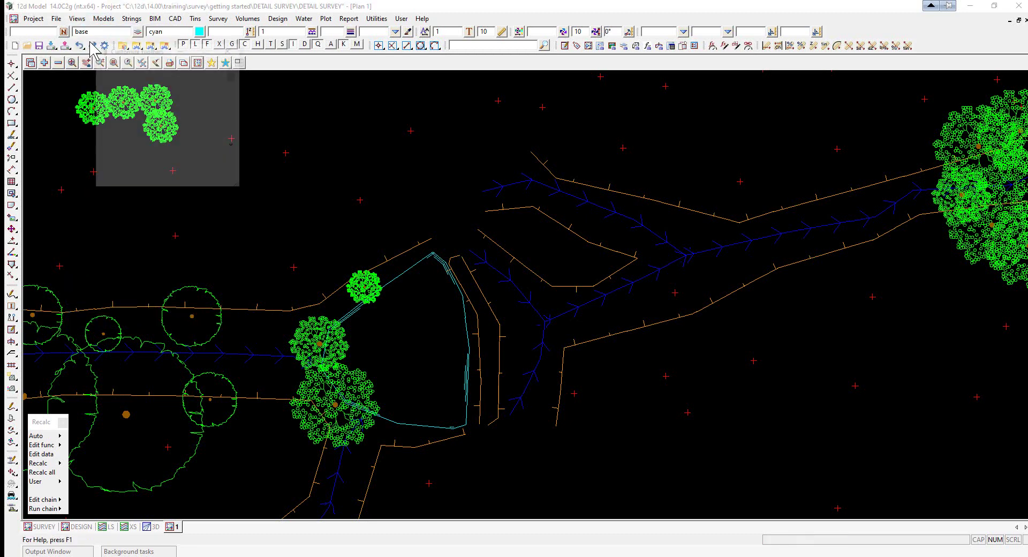
drag(236, 90, 235, 131)
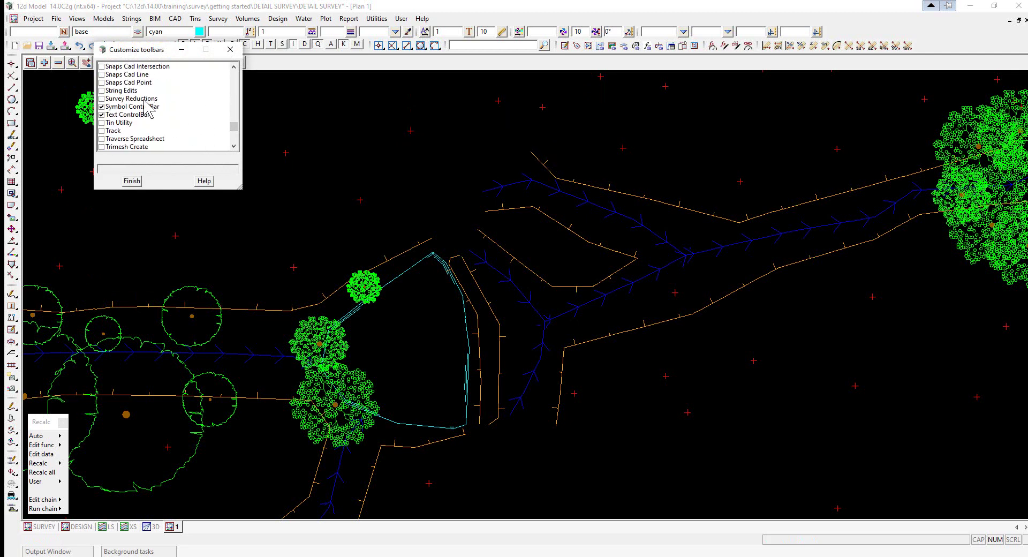
click(102, 99)
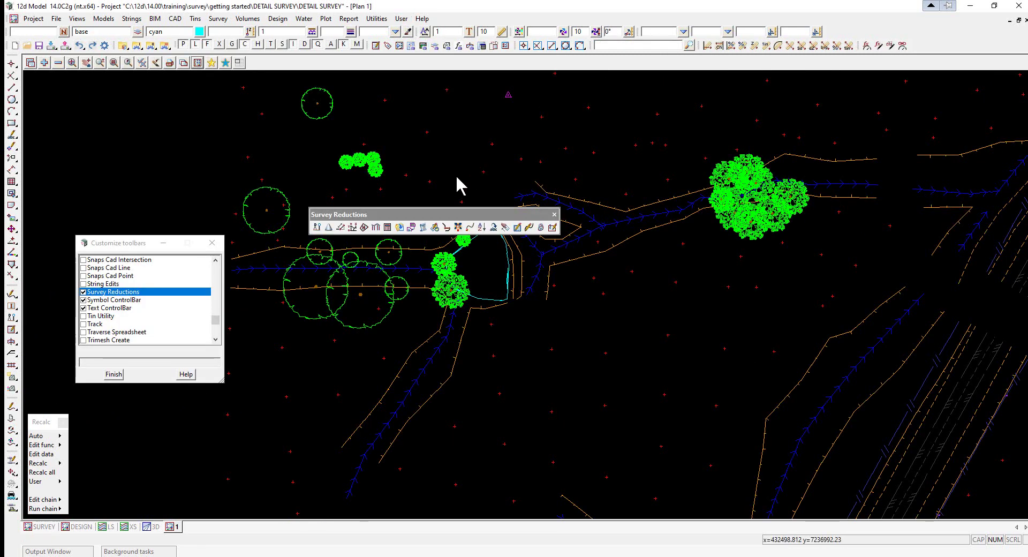
- Dock the Survey Reductions toolbar in a row beneath the existing toolbars and finish the toolbar customization
drag(435, 216, 131, 54)
drag(131, 50, 131, 58)
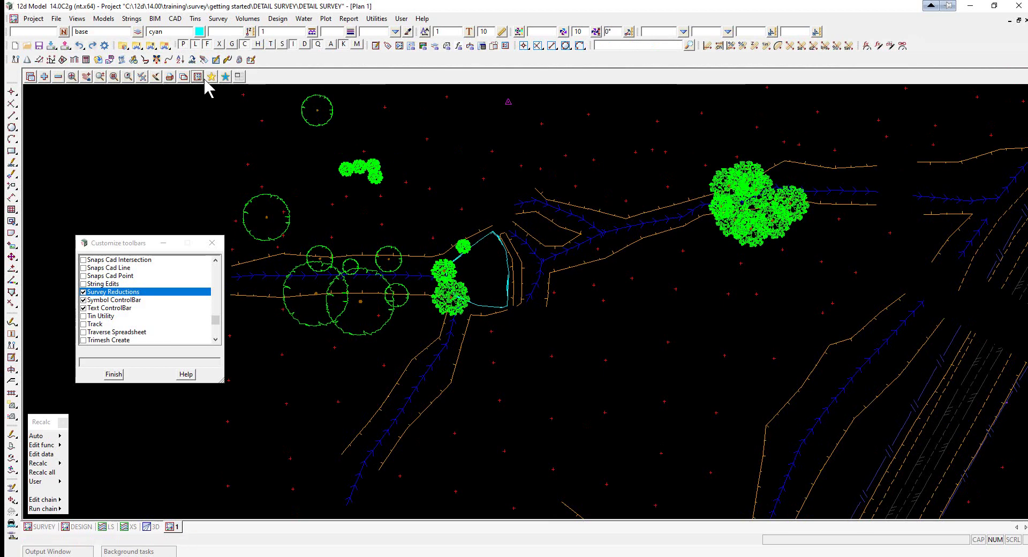
click(114, 374)
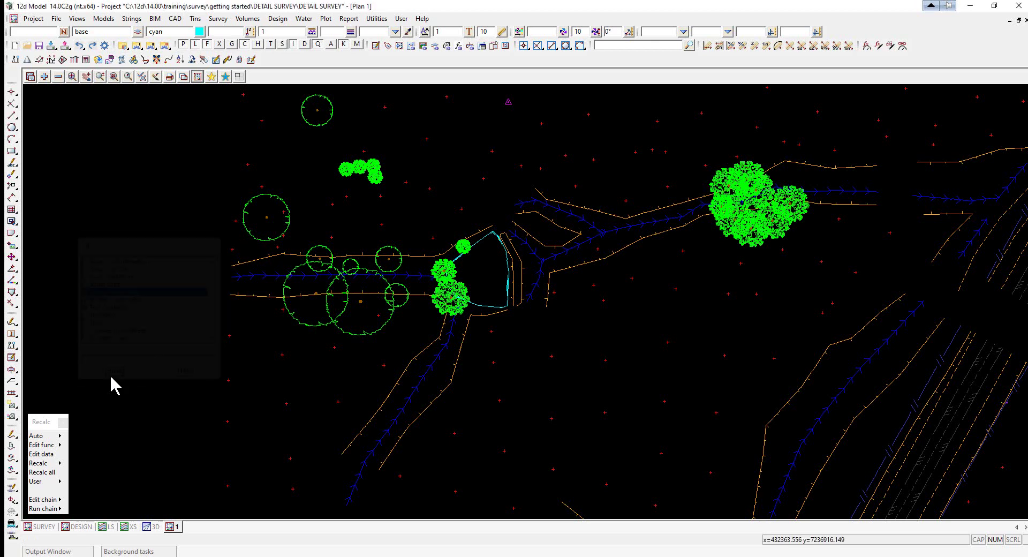
scroll(743, 479, down, 2)
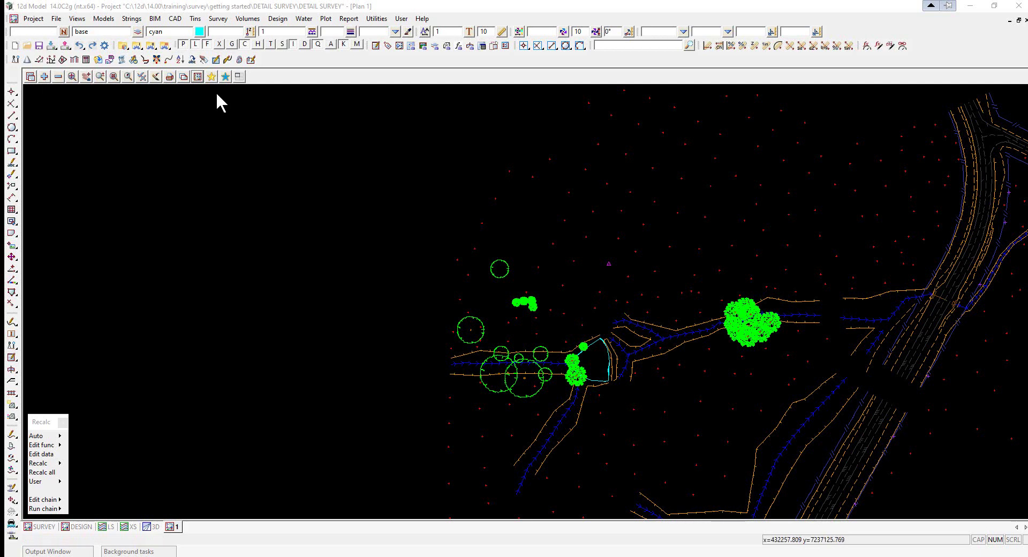
click(218, 21)
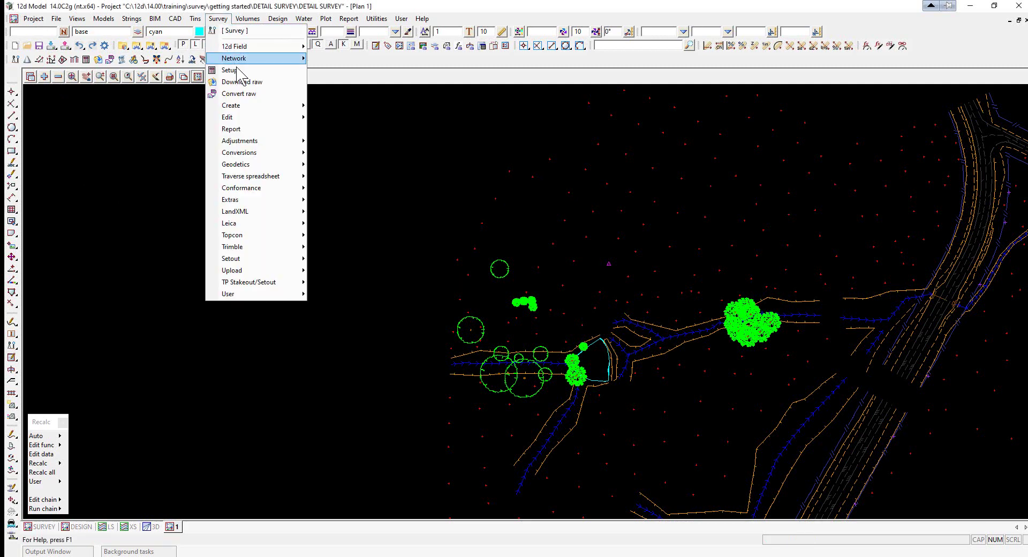
mouse_move(251, 119)
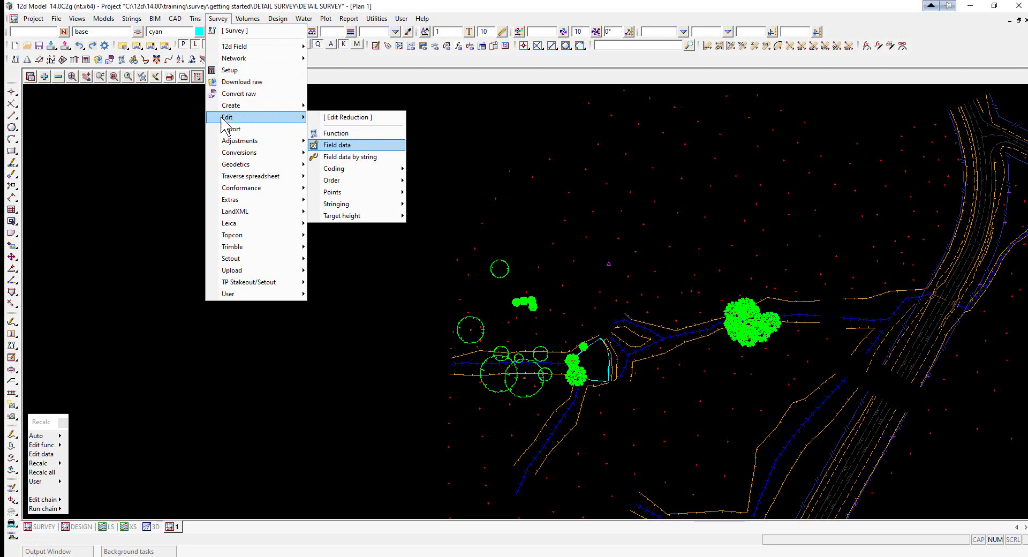
click(96, 160)
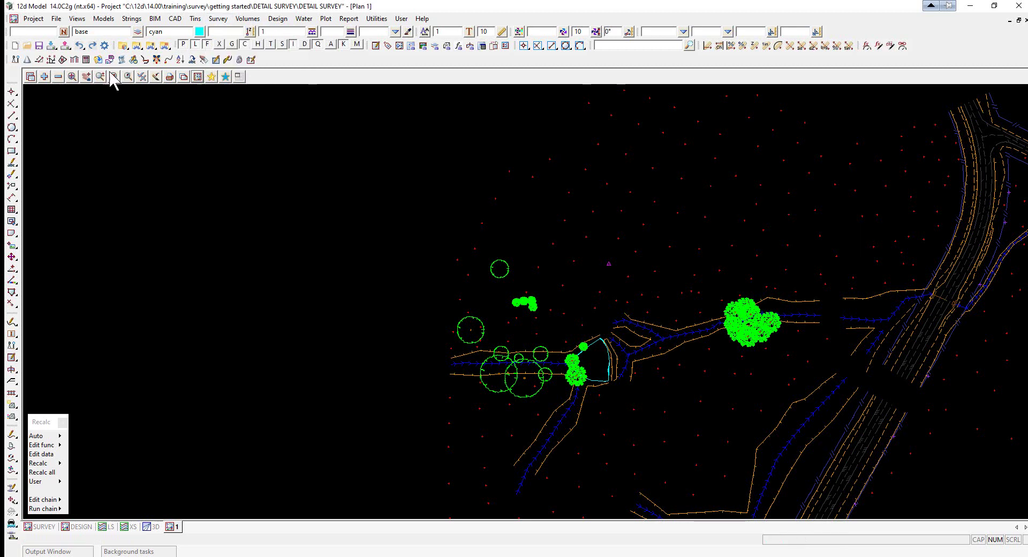
- Open the field data of the DETAIL SURVEY function in the Survey Field Data Editor
click(215, 60)
click(364, 86)
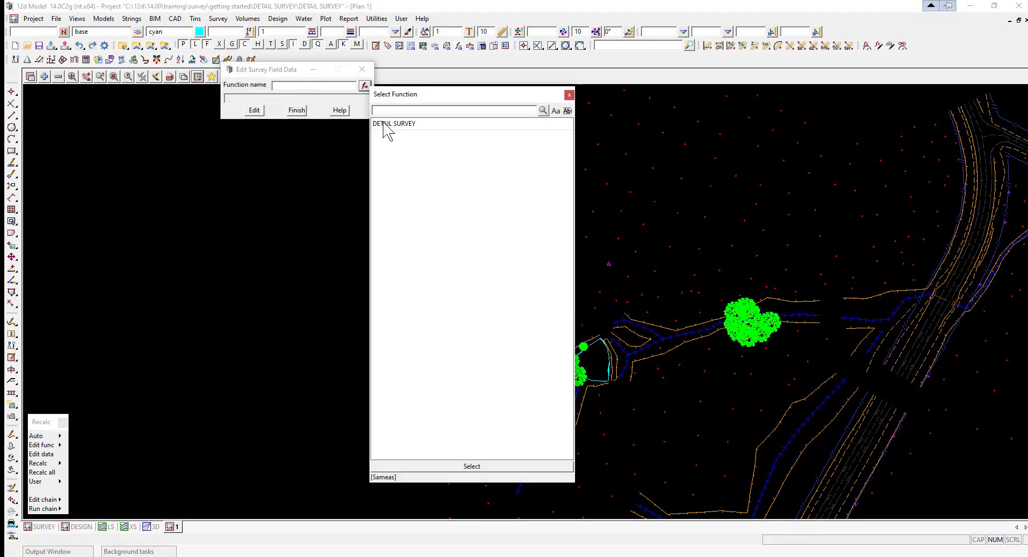
double_click(391, 129)
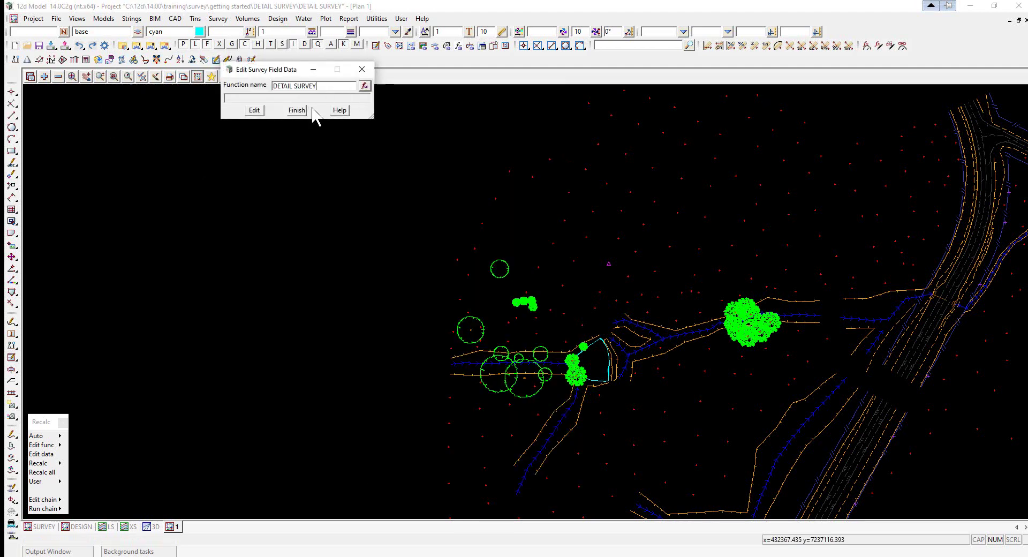
click(254, 110)
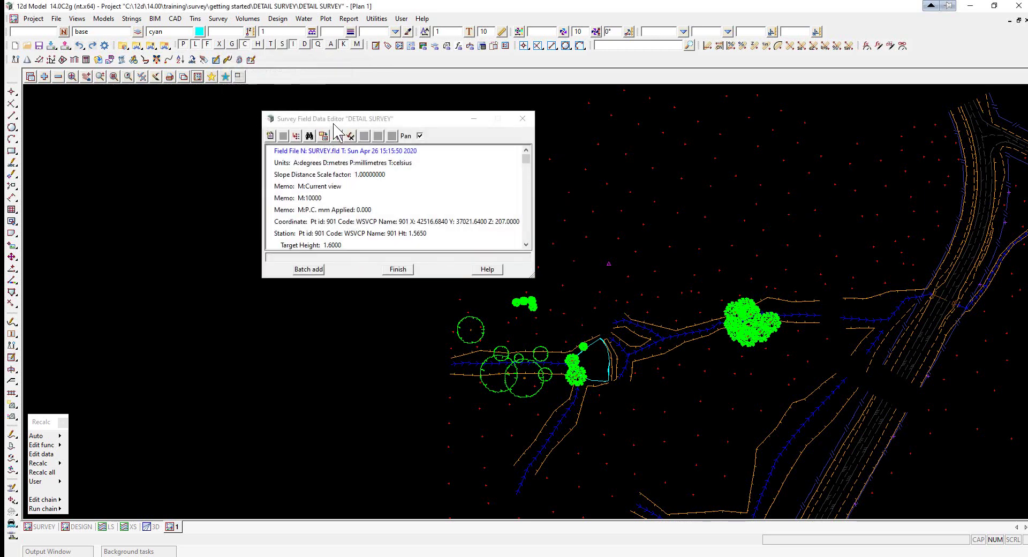
- Arrange the field data editor at full height beside plan view 1 and widen the plan view to meet it
drag(341, 120, 154, 185)
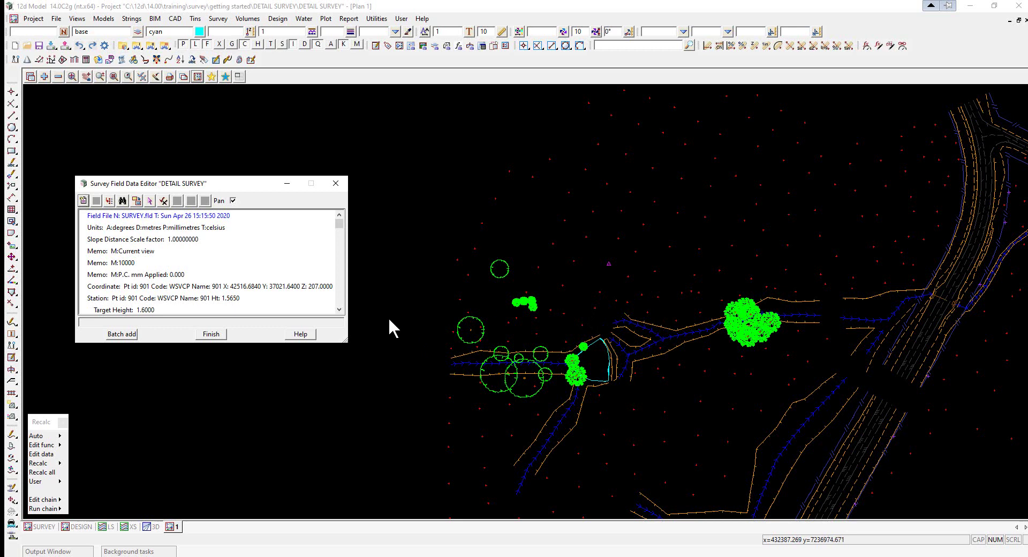
click(239, 77)
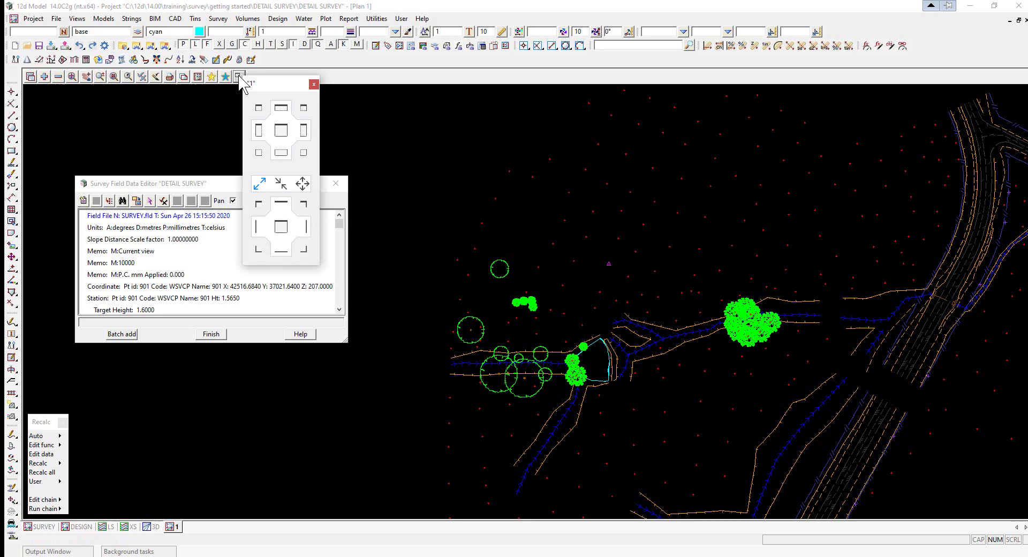
click(304, 130)
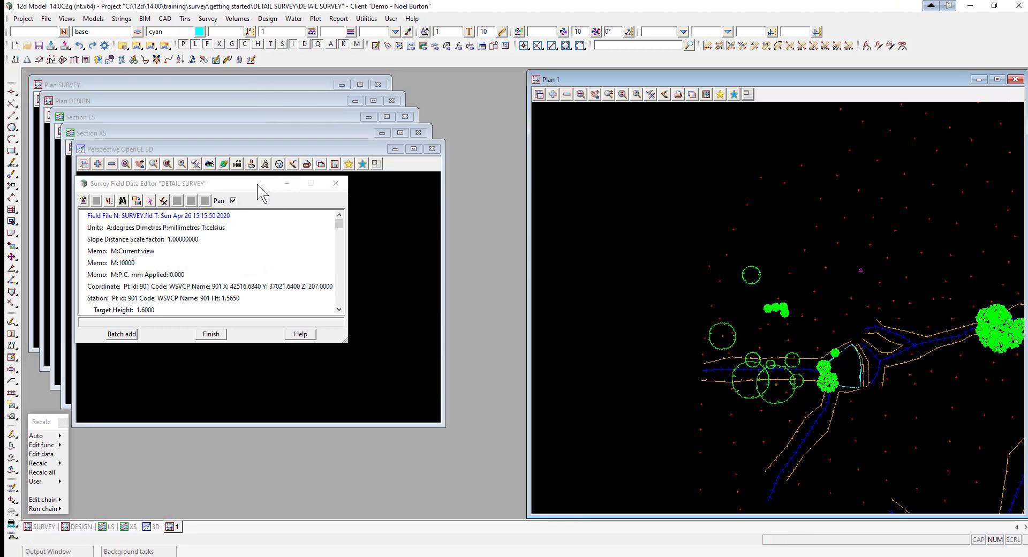
drag(258, 184, 168, 76)
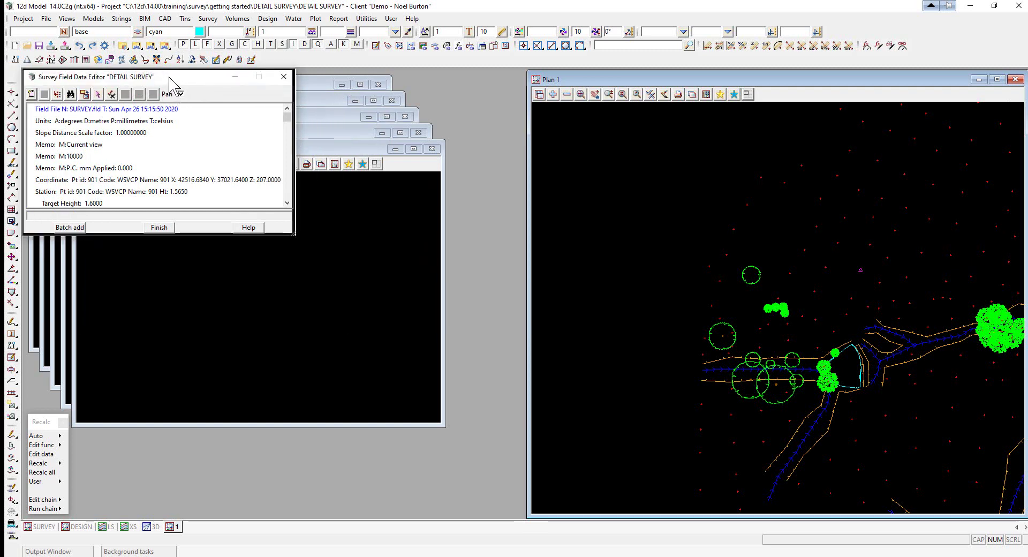
drag(293, 235, 364, 517)
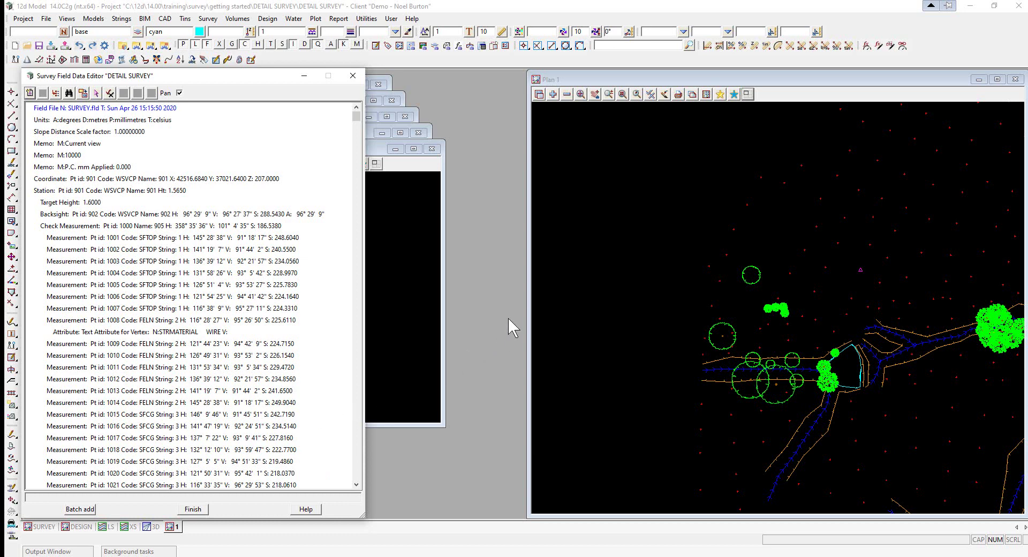
drag(528, 281, 368, 295)
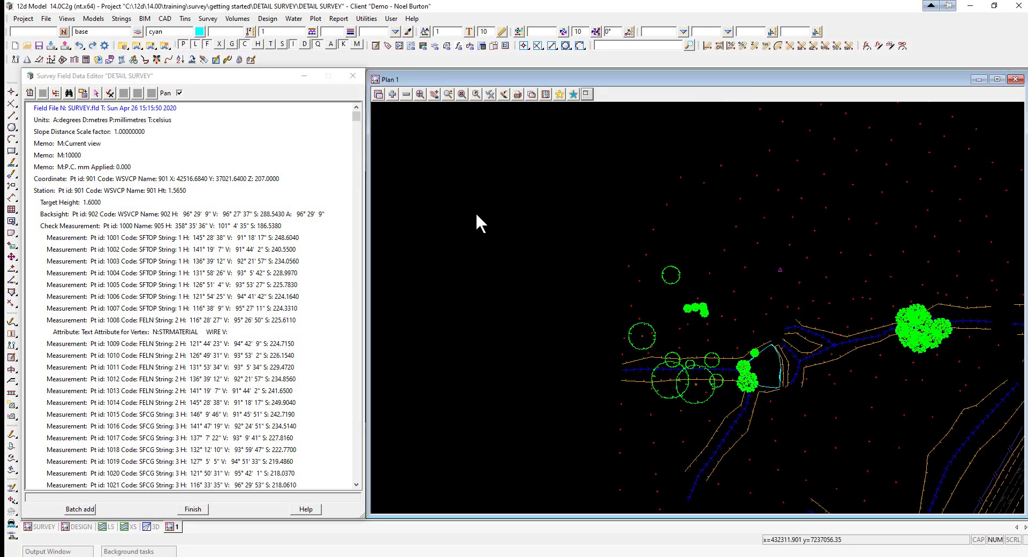
- Select the SFTOP measurement with point ID 1001 in the field data and examine its shot line in plan view 1
scroll(476, 211, down, 2)
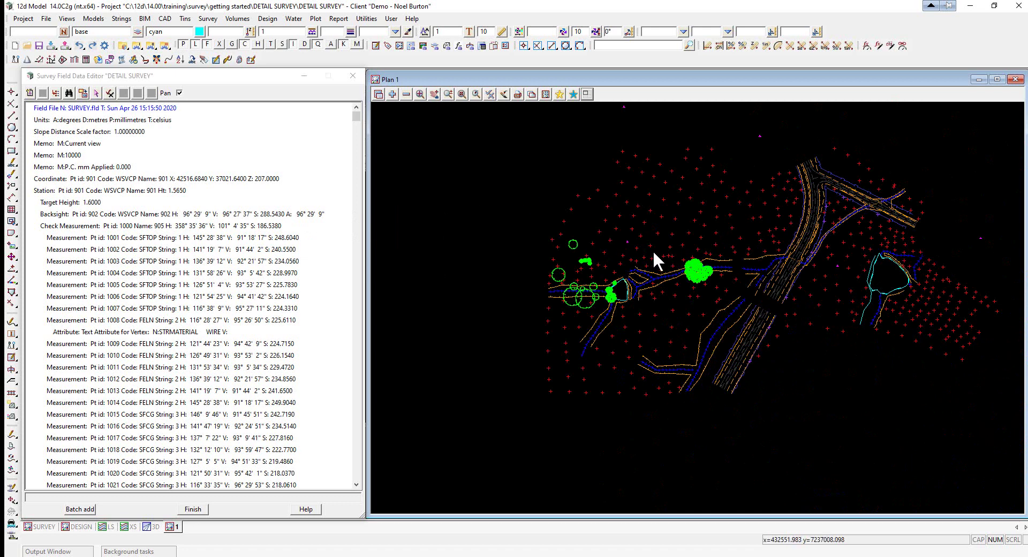
click(104, 242)
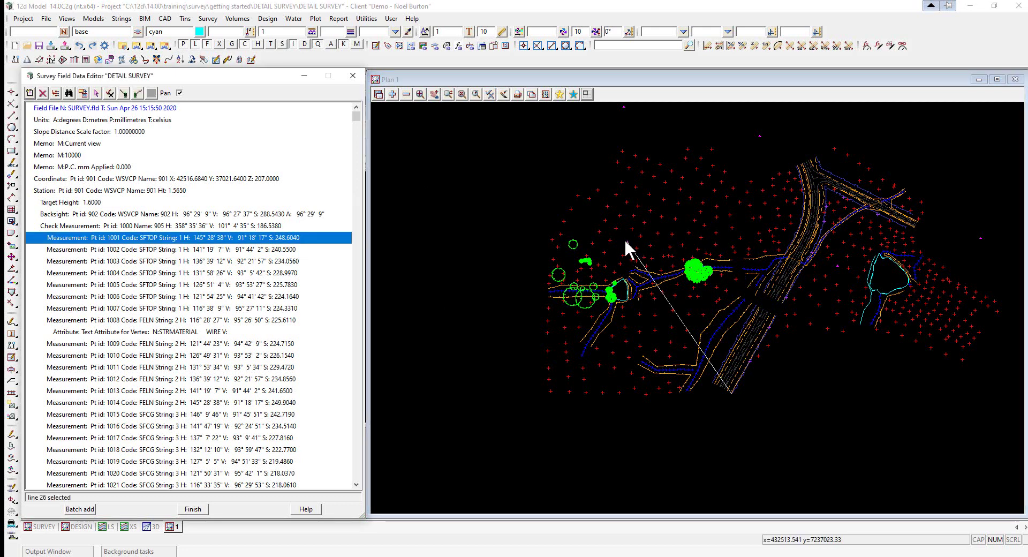
scroll(624, 239, up, 5)
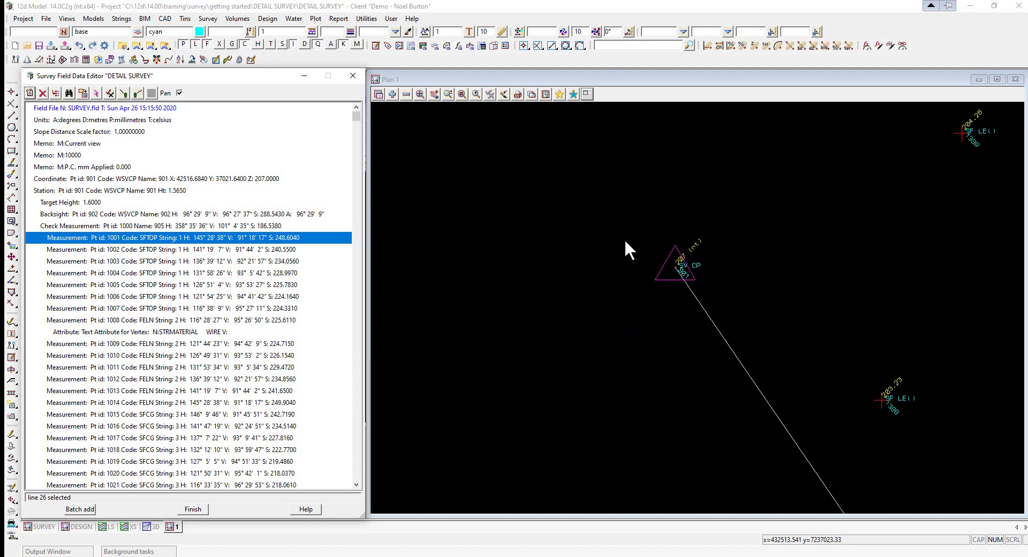
scroll(620, 229, down, 5)
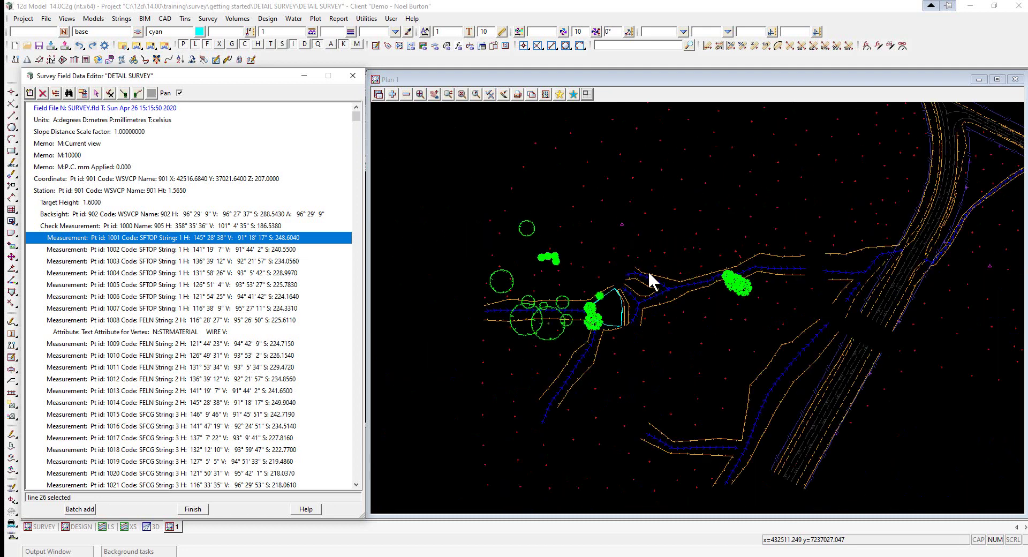
- Try to find the field data record of surface point 1251 by picking the point in plan view 1
scroll(755, 426, up, 5)
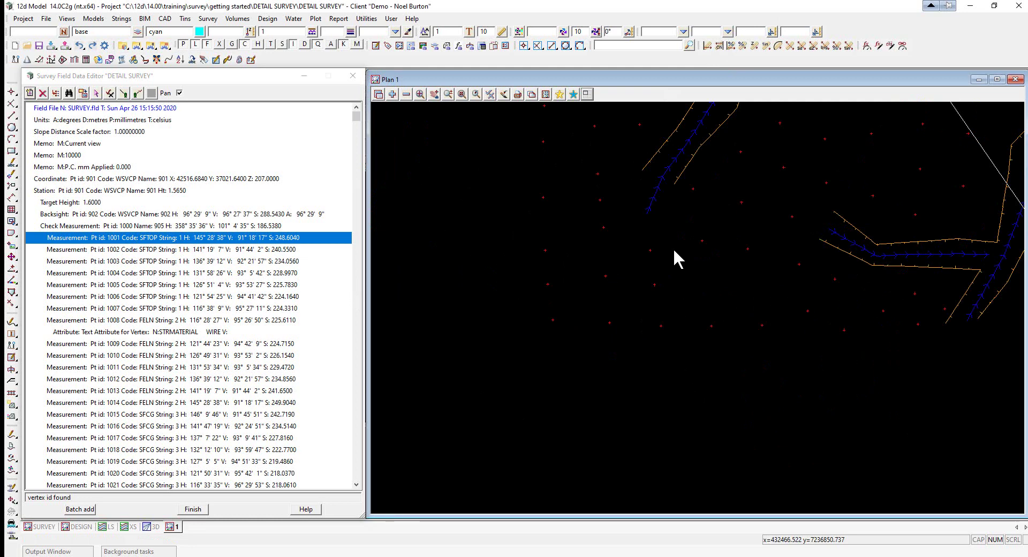
click(97, 93)
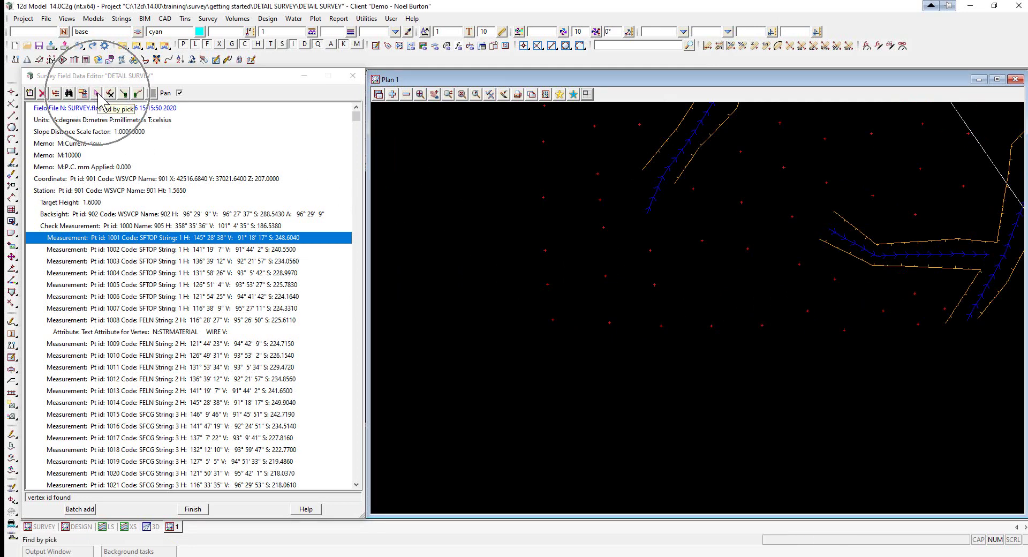
click(698, 386)
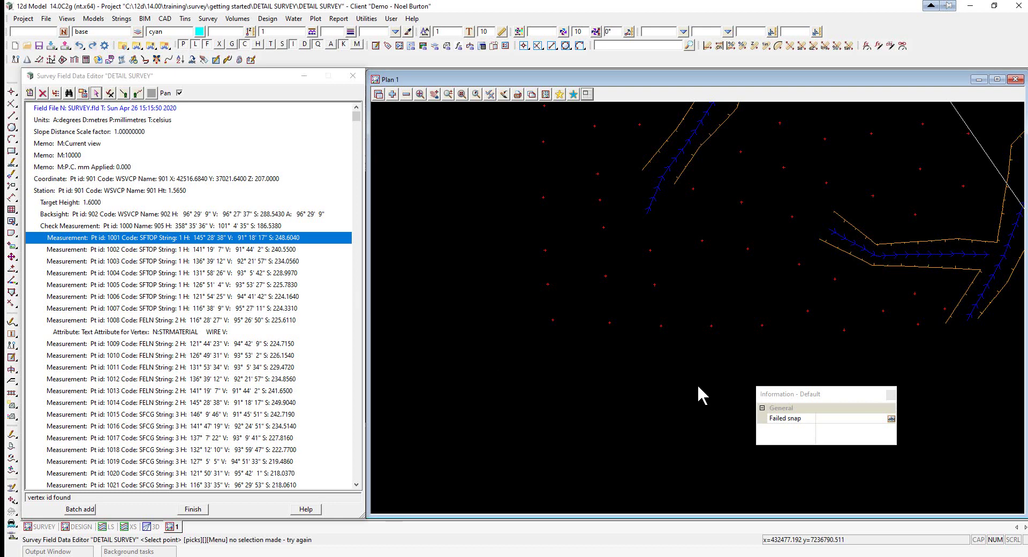
text(1251)
key(Return)
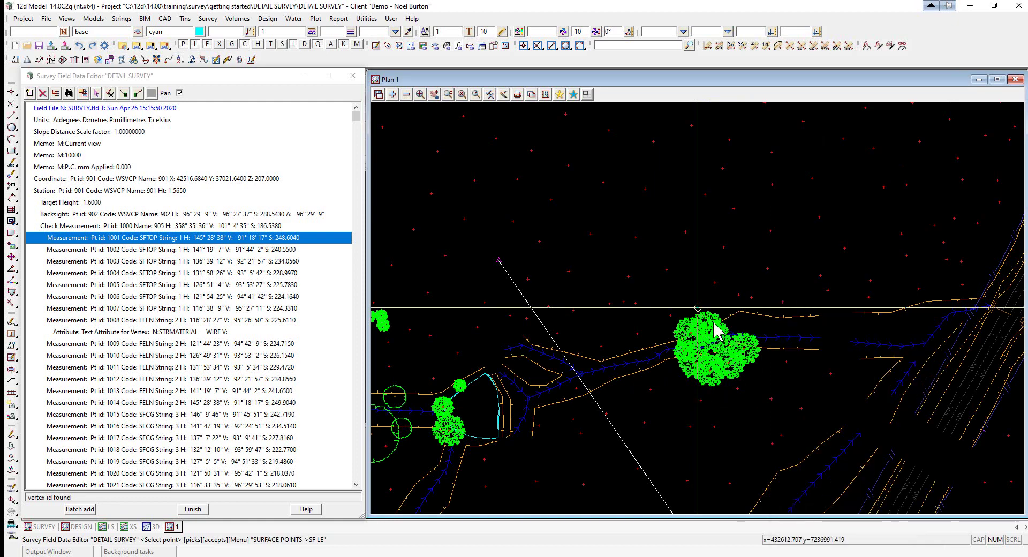
scroll(698, 318, up, 1)
scroll(698, 313, up, 3)
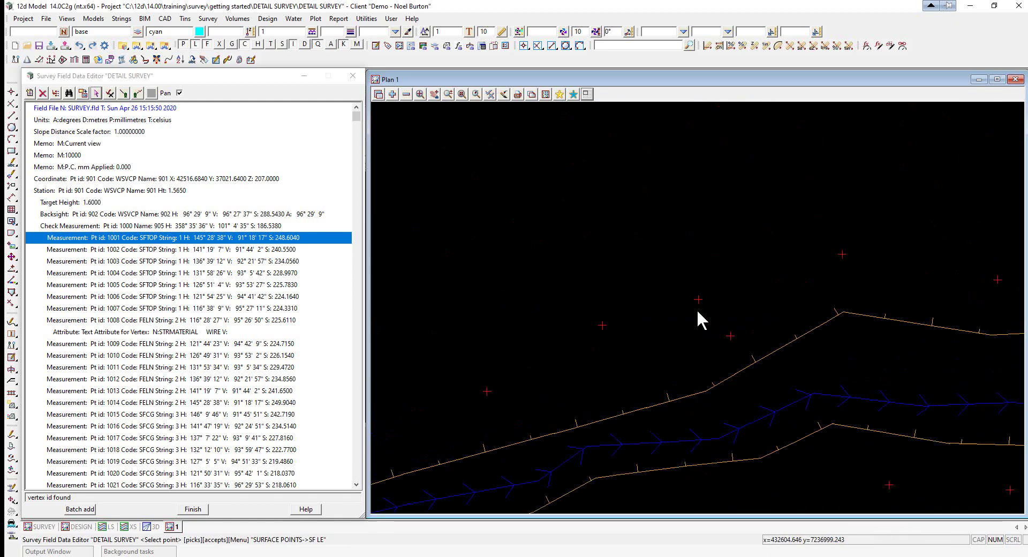
click(621, 290)
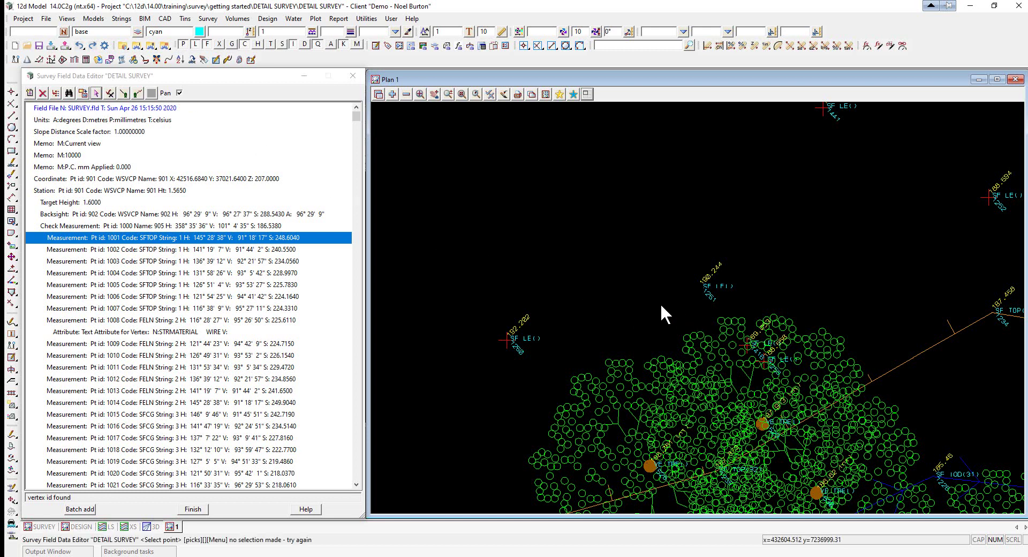
- Select successive measurements in the field data, from point 1013 through point 1079, to examine where each was observed in the plan
click(123, 395)
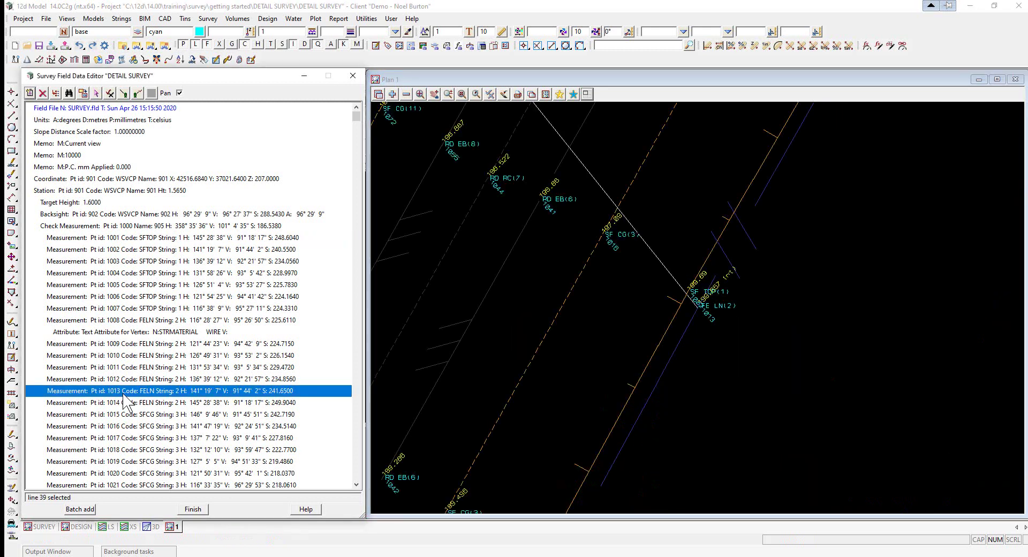
click(129, 448)
scroll(132, 451, down, 5)
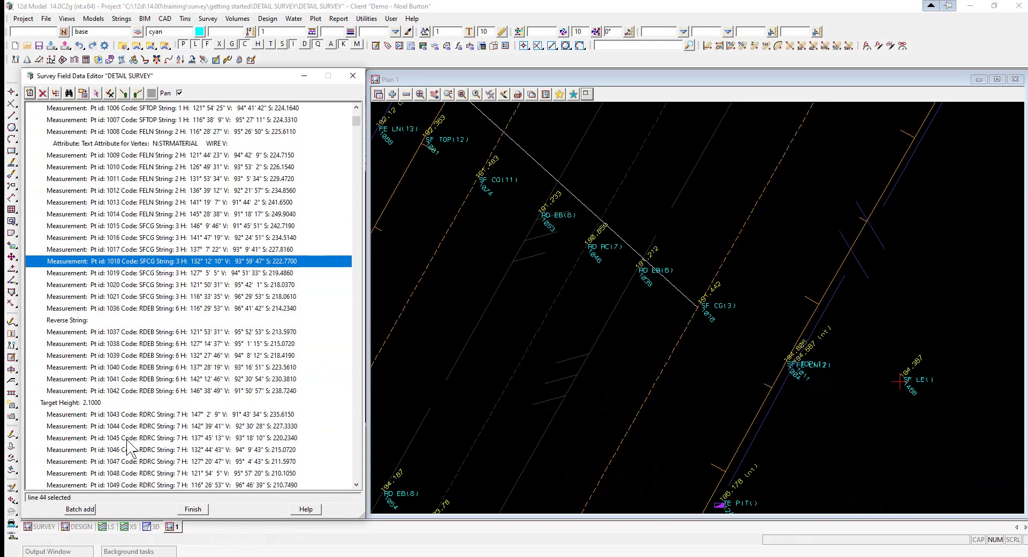
click(134, 370)
scroll(134, 371, down, 2)
click(141, 437)
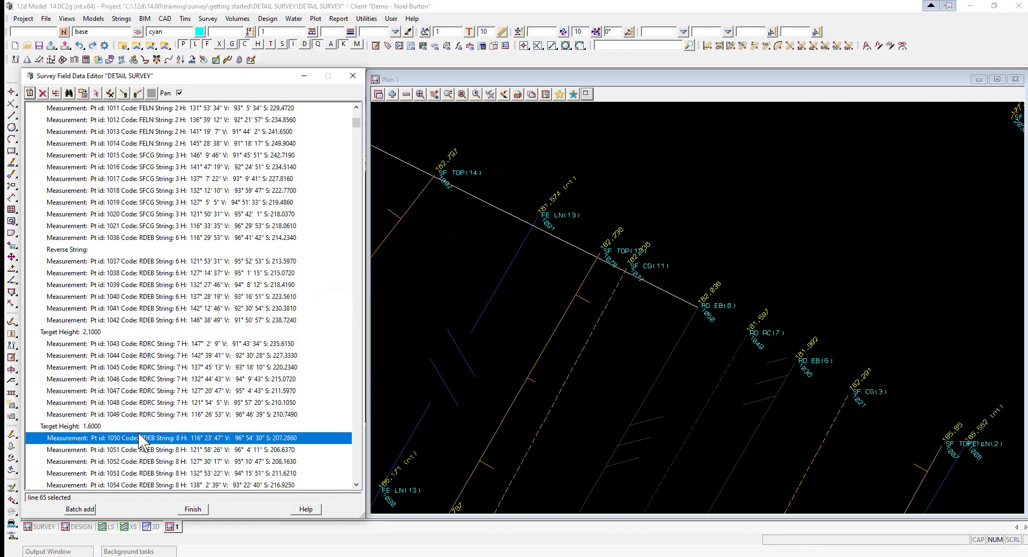
scroll(147, 455, down, 4)
scroll(147, 449, down, 1)
click(148, 449)
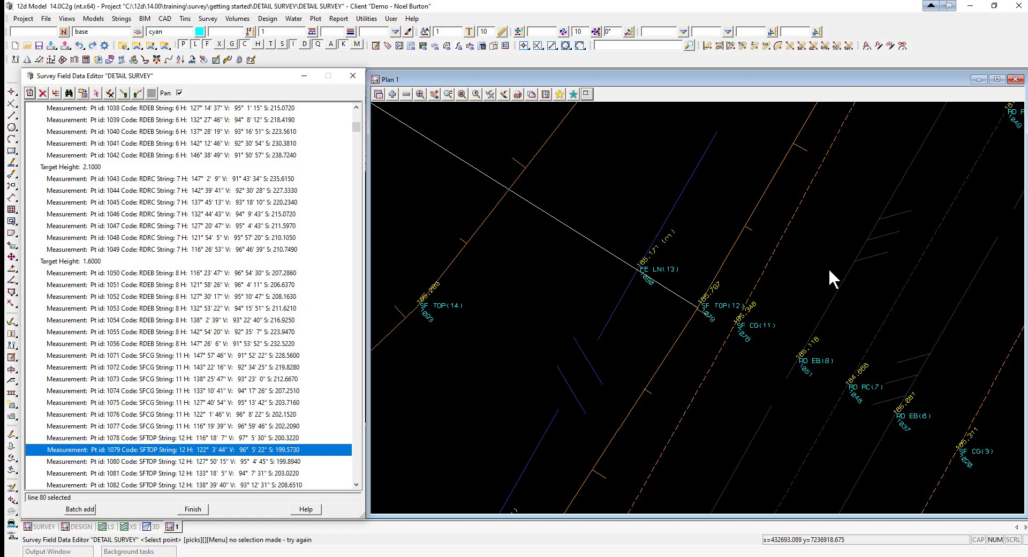
- Inquire about the RD EB string number 8 near point 1051 in plan view 1
key(ctrl+i)
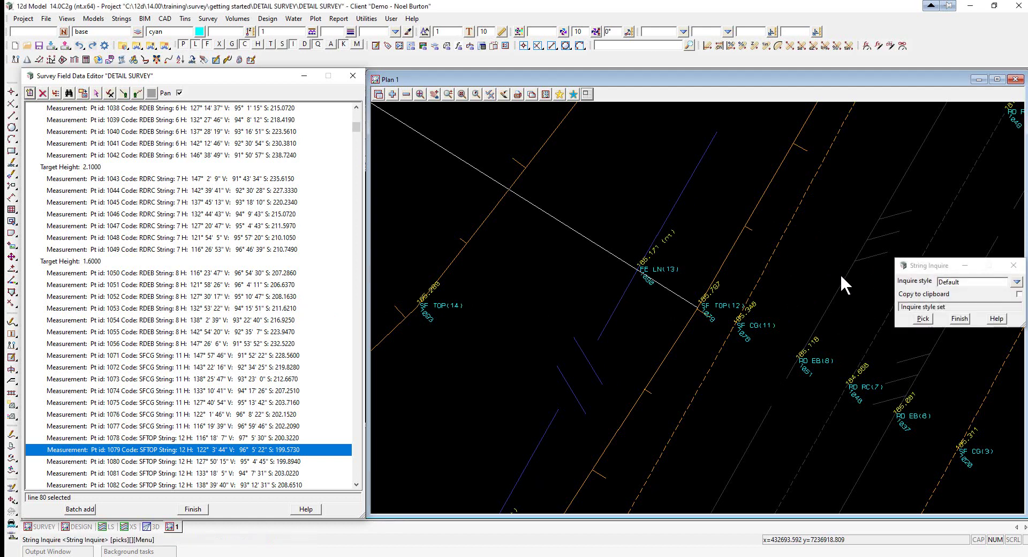
click(843, 276)
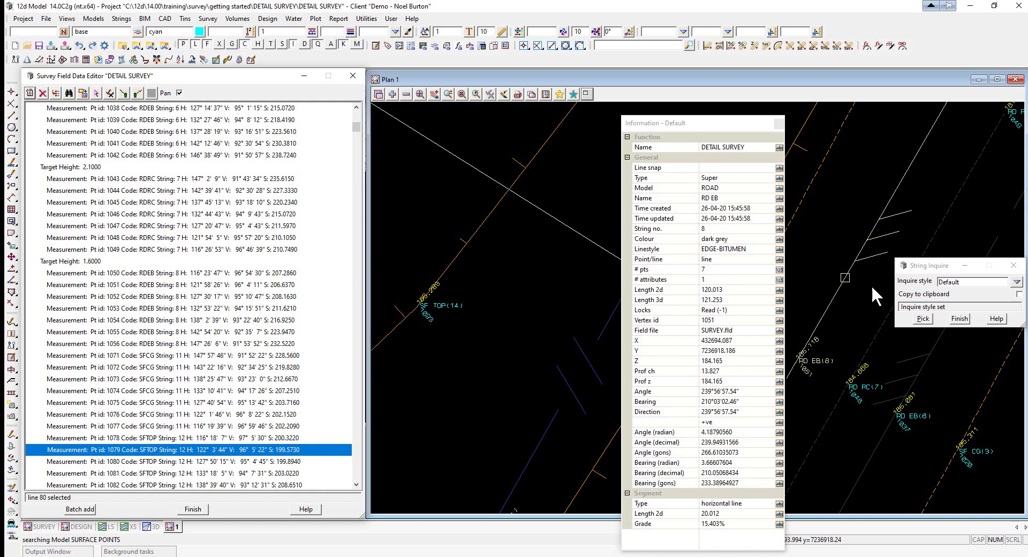
- Close the string inquiry and return to the start of the field data
click(960, 318)
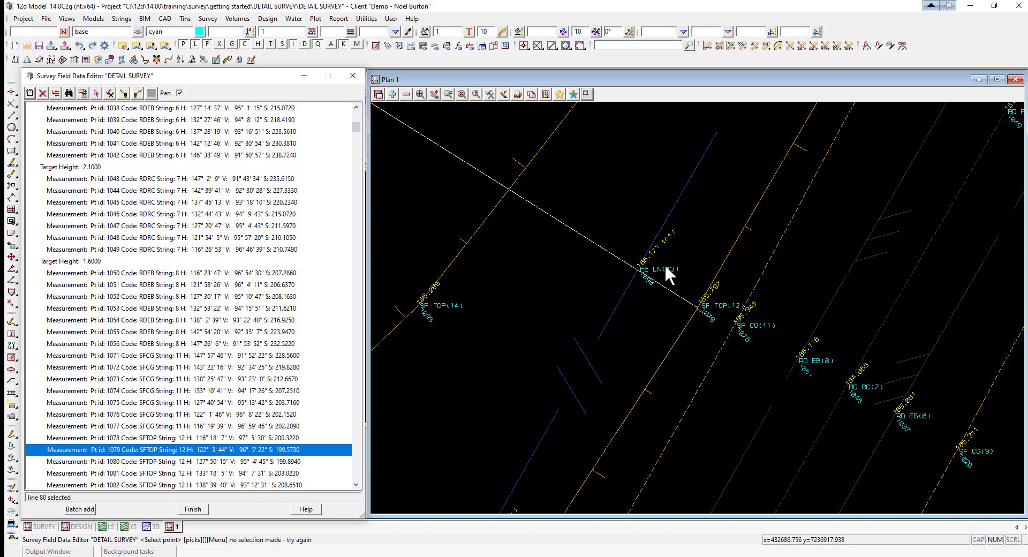
scroll(664, 263, down, 2)
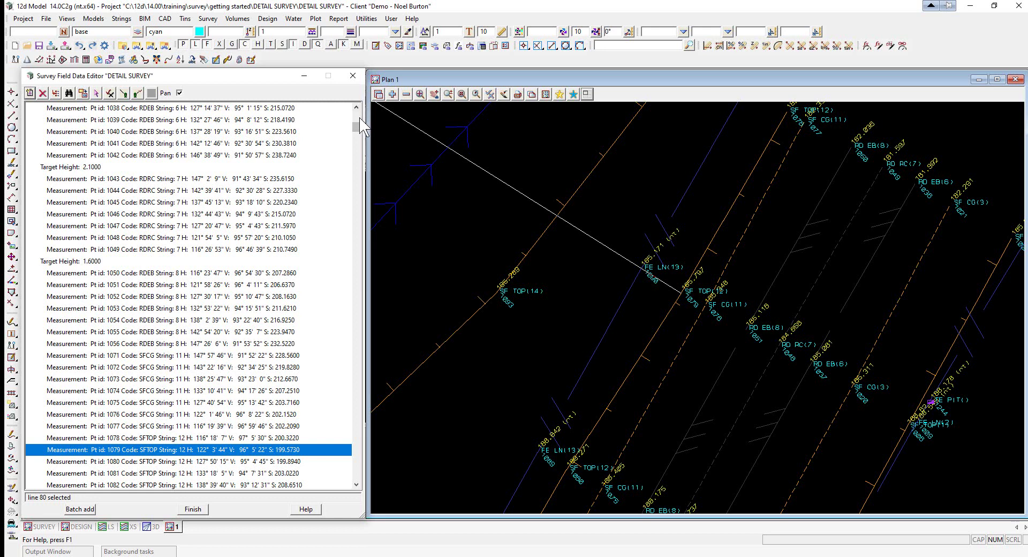
drag(356, 128, 358, 111)
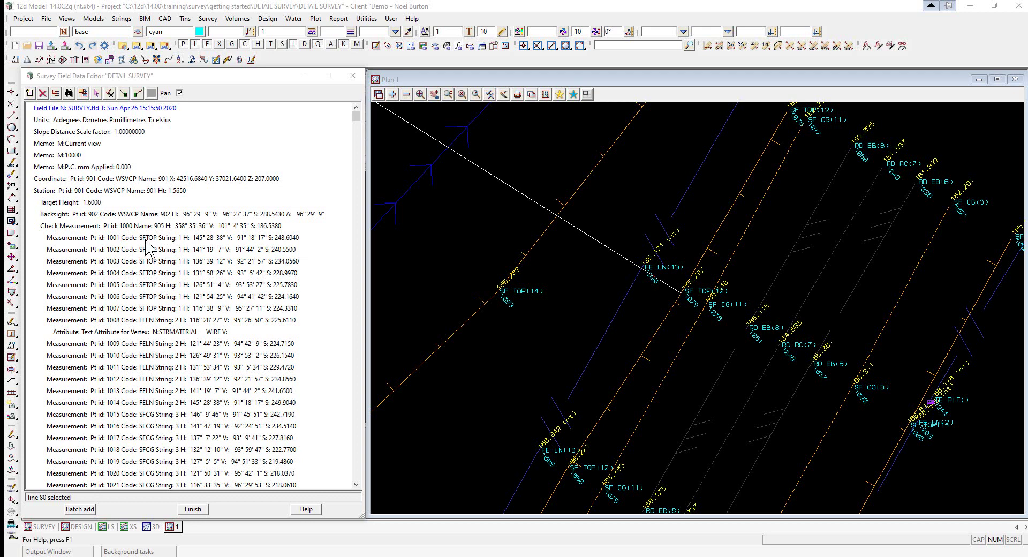
- Search down the field data for the first measurement coded SFTOM, with SFTOP set as the replacement code
click(117, 78)
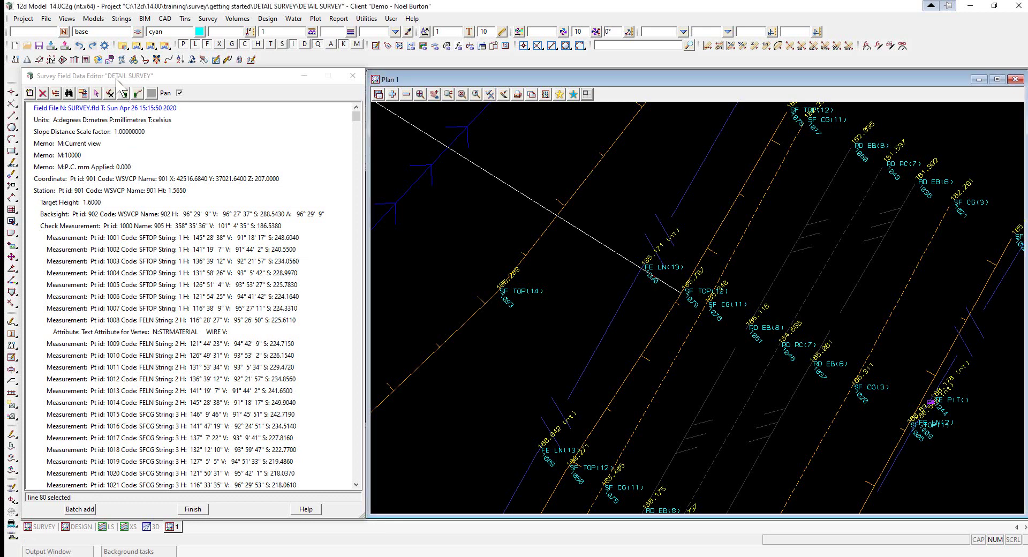
click(83, 93)
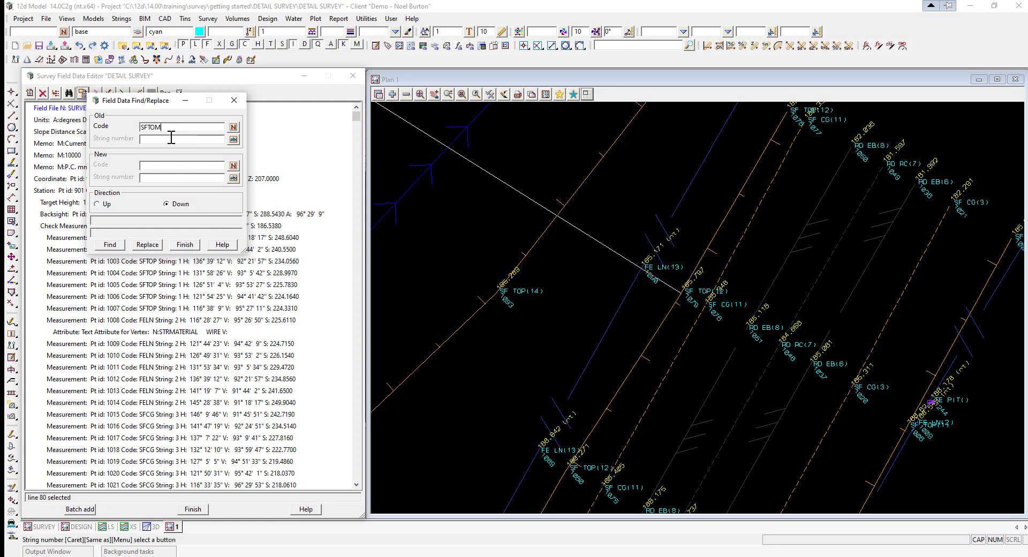
click(162, 166)
text(SFTOP)
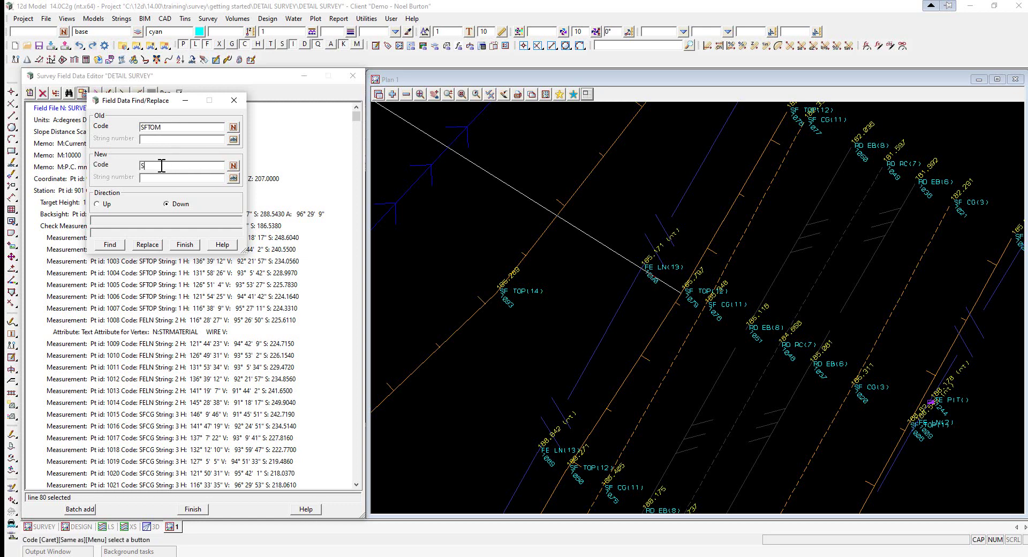
right_click(161, 166)
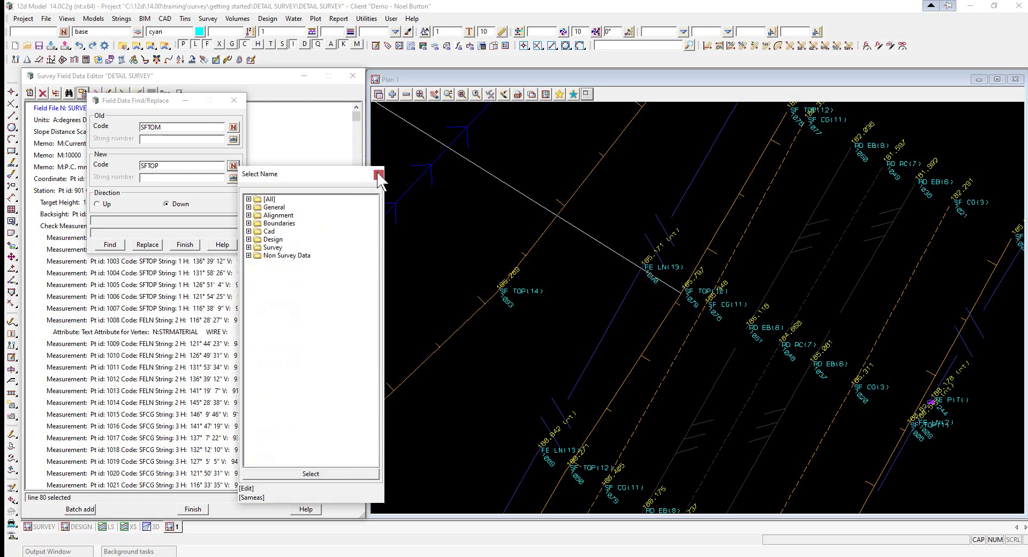
click(380, 175)
click(110, 244)
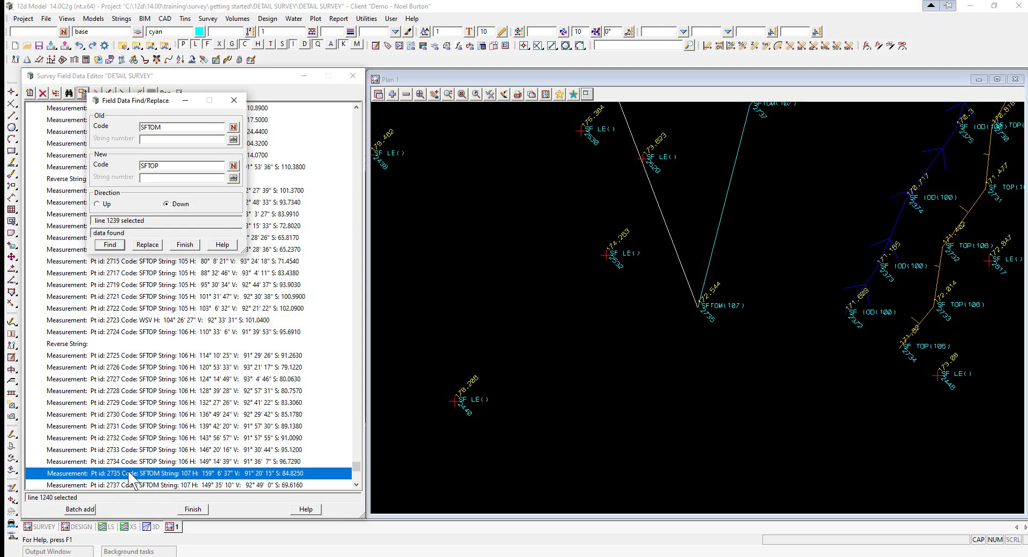
- Replace the code SFTOM with SFTOP on measurements 2735 and 2737, and finish the find and replace
scroll(599, 460, down, 2)
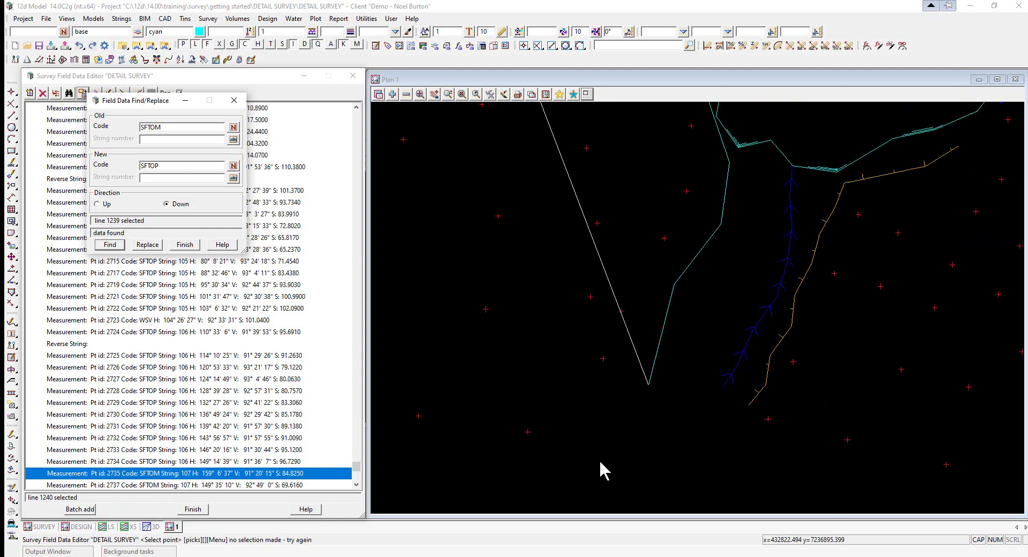
scroll(727, 389, down, 2)
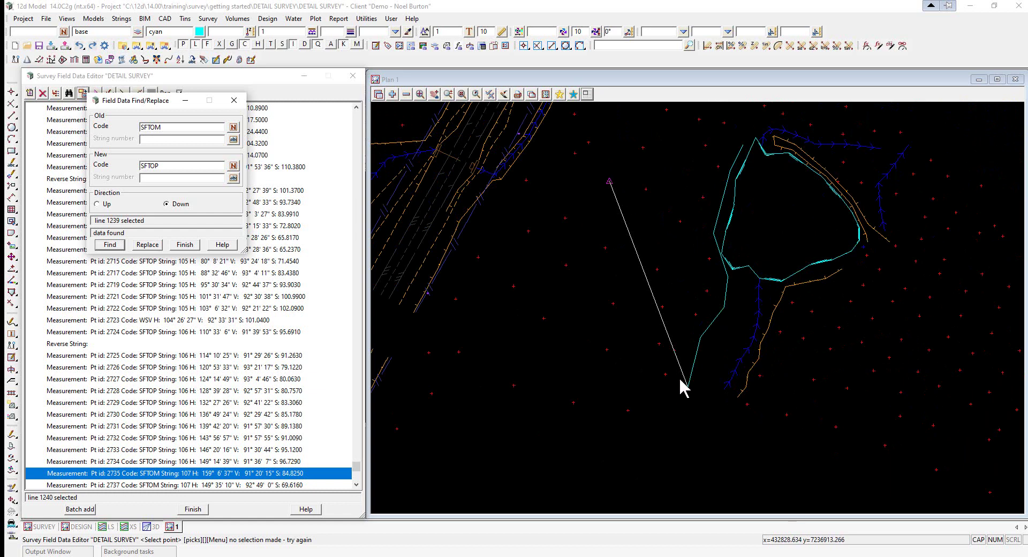
scroll(684, 387, up, 3)
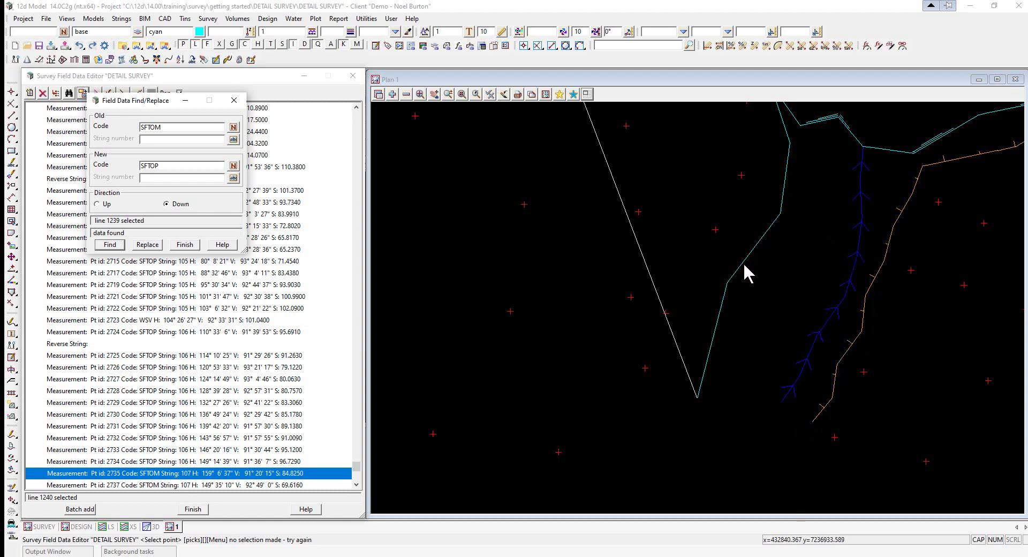
click(182, 31)
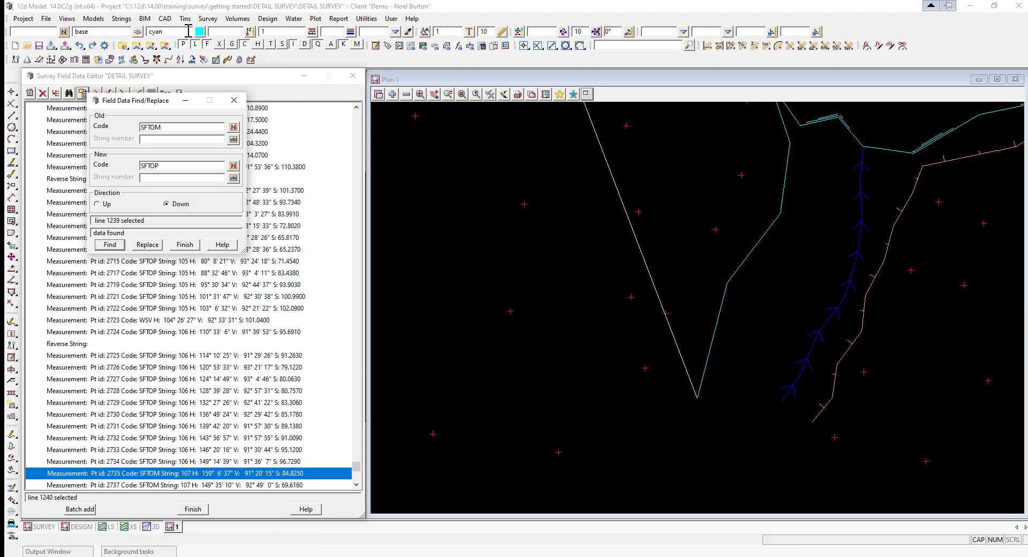
click(174, 34)
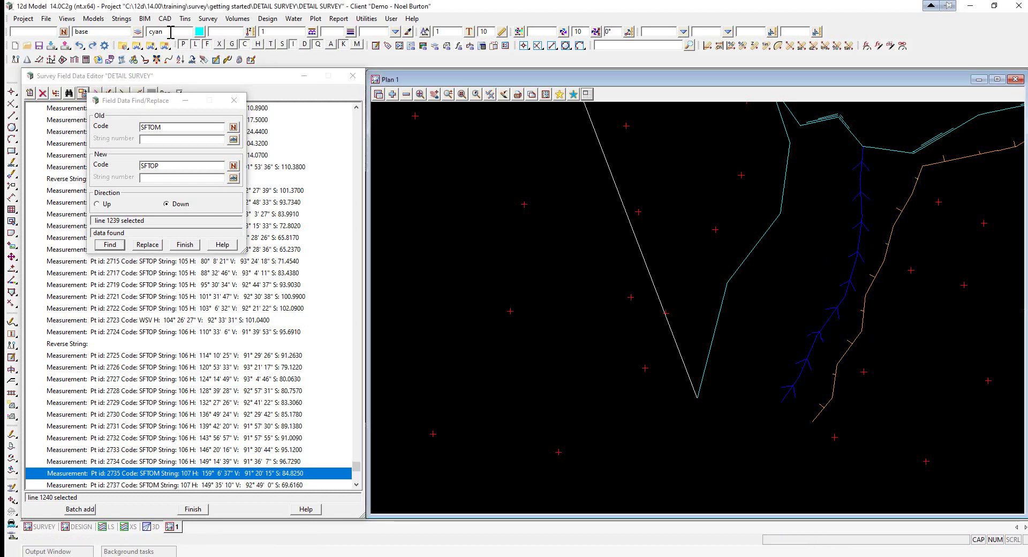
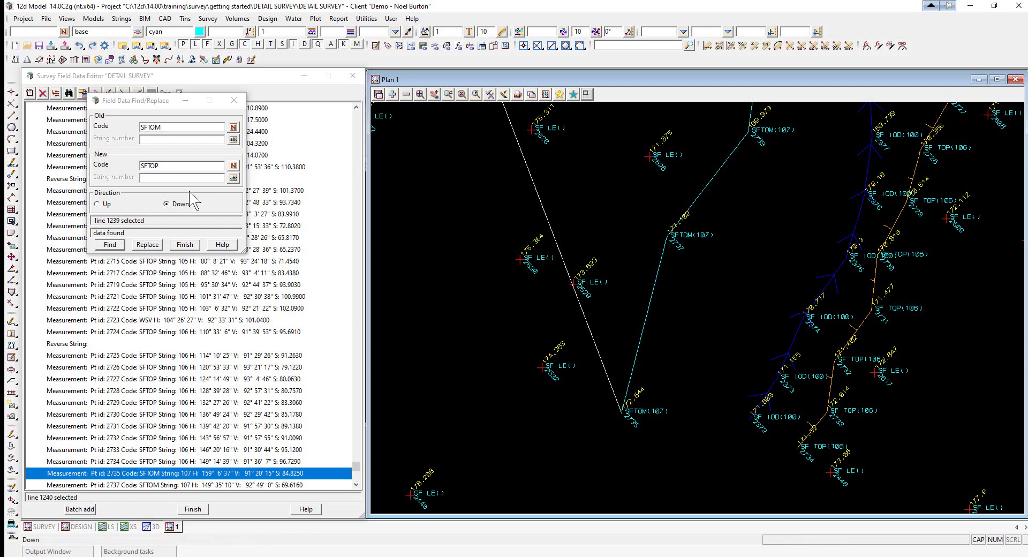
click(148, 245)
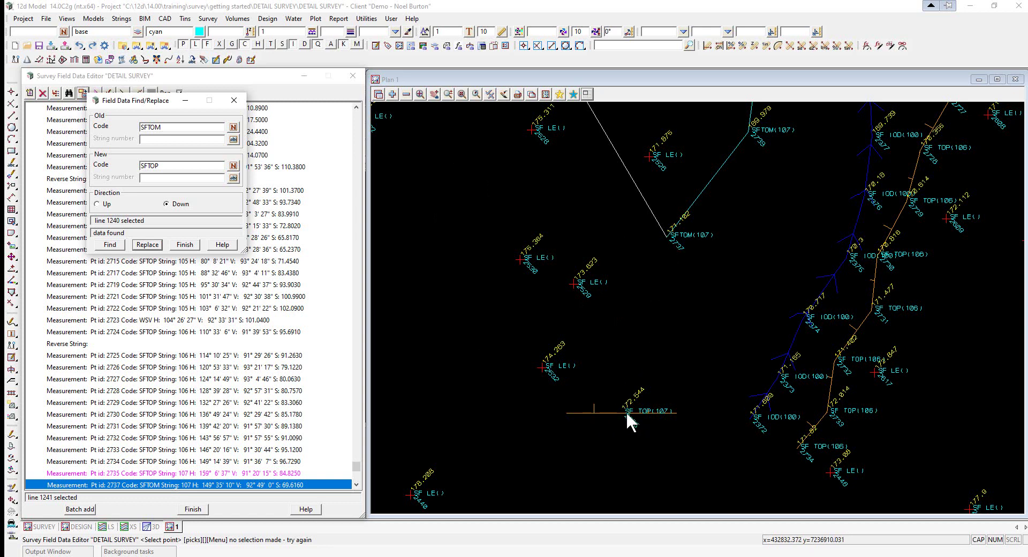
click(150, 244)
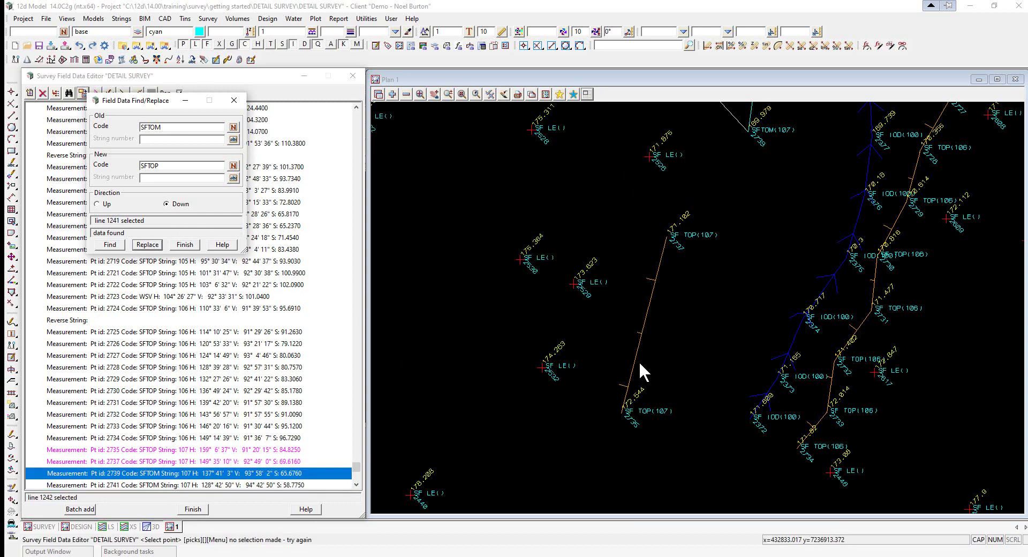
scroll(577, 429, down, 2)
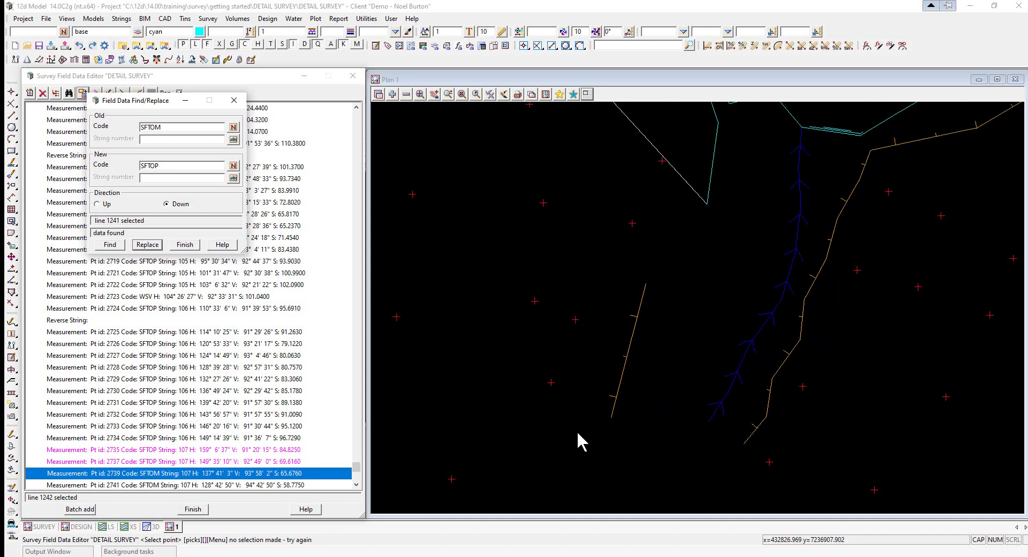
scroll(578, 434, down, 1)
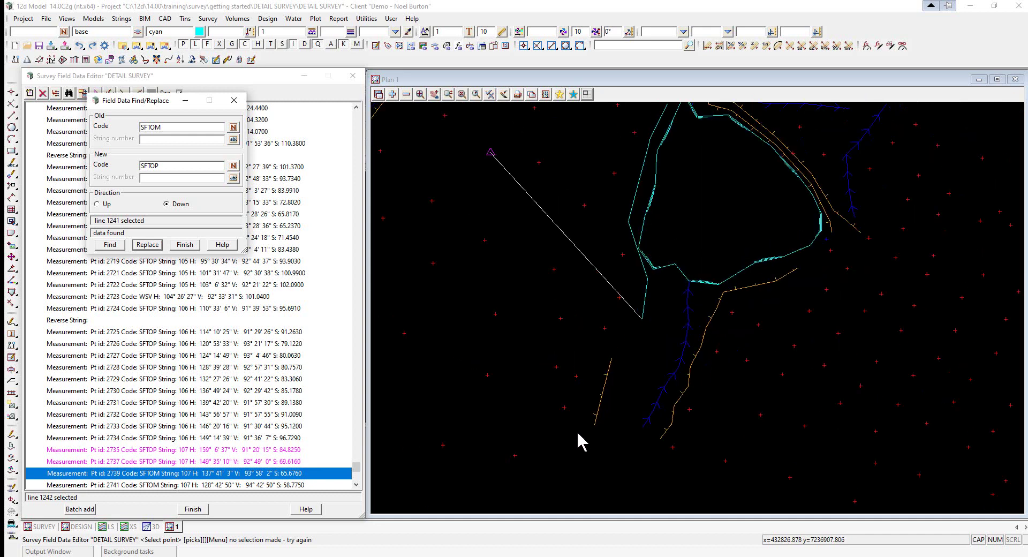
click(186, 245)
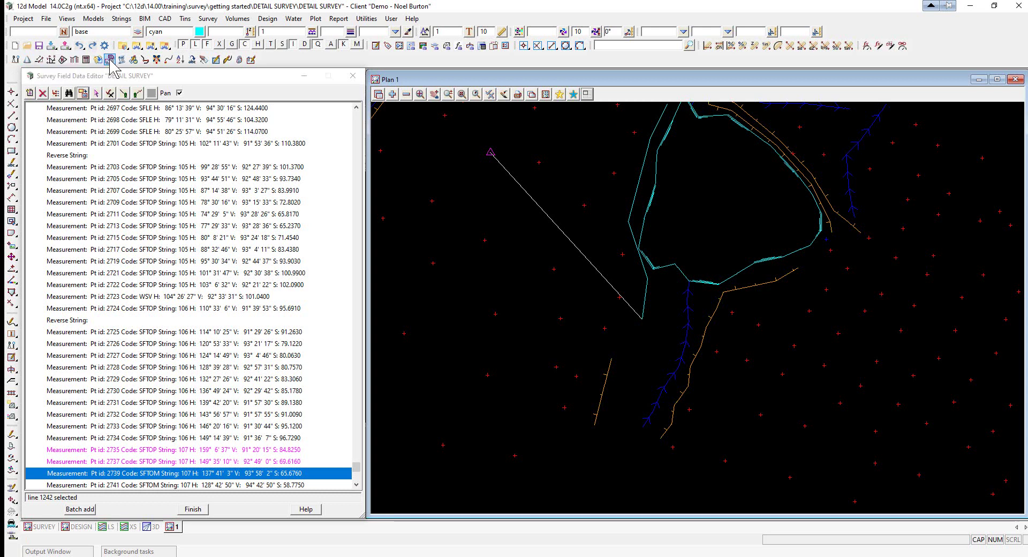
- Start SDR Quick Change Code/String and copy the feature code and string number from the short SF TOP string at point 2737
click(134, 60)
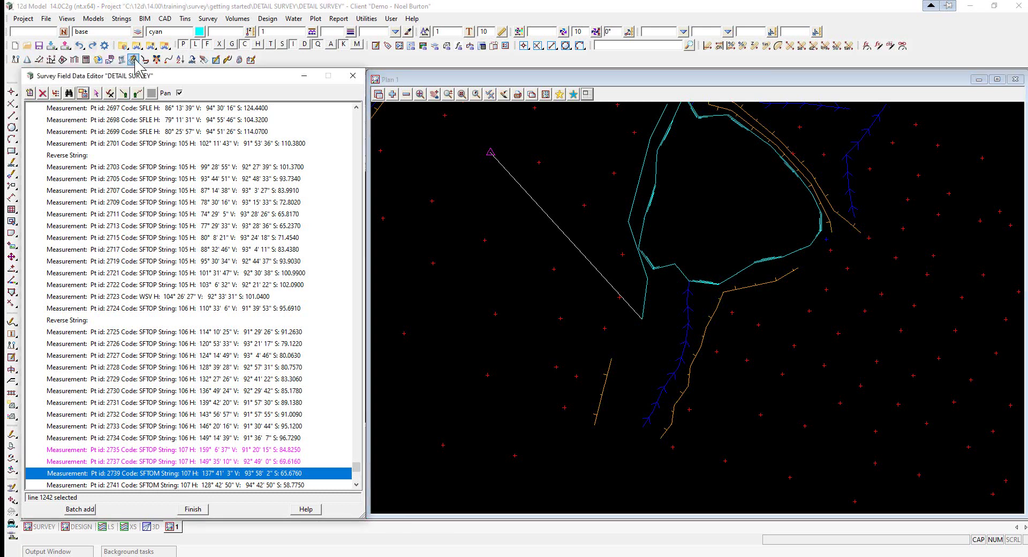
click(134, 60)
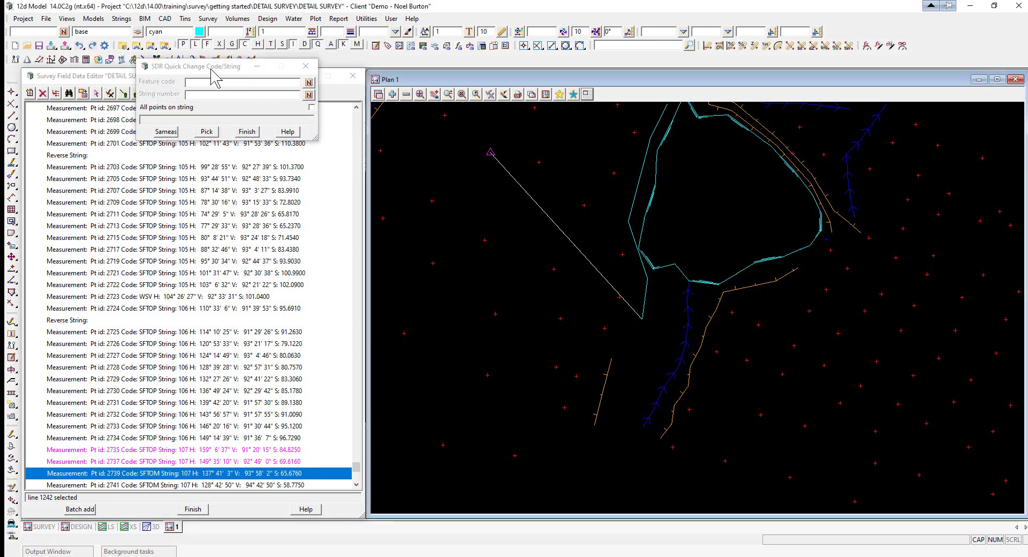
click(172, 132)
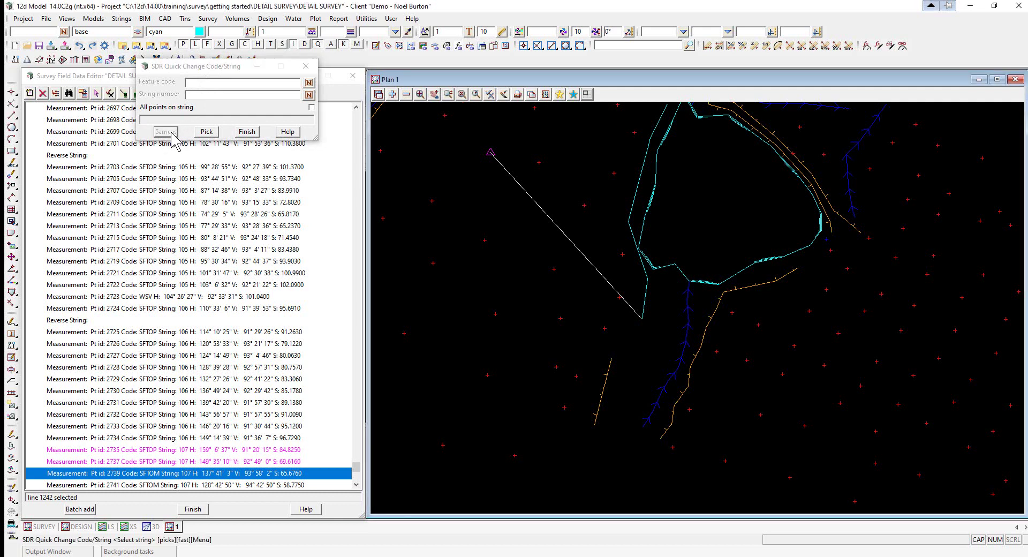
click(611, 358)
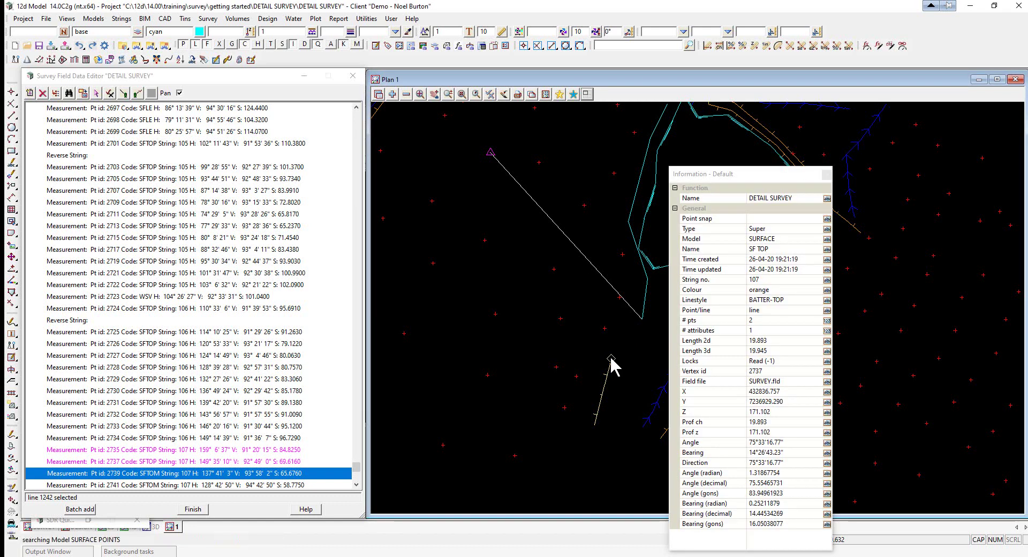
middle_click(611, 359)
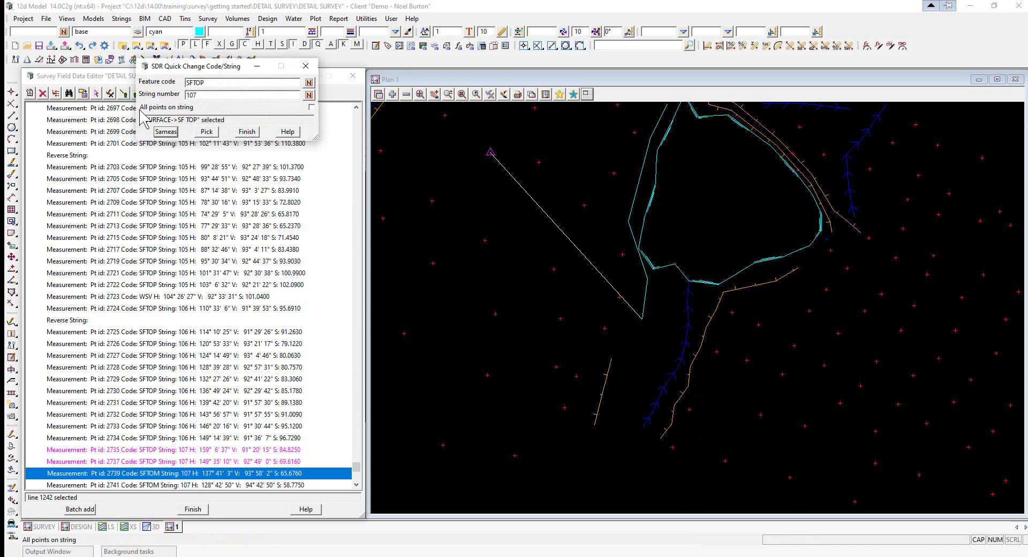
- Apply code SFTOP and string number 107 to all points on the remaining cyan SFTOM string at point 2739
click(311, 108)
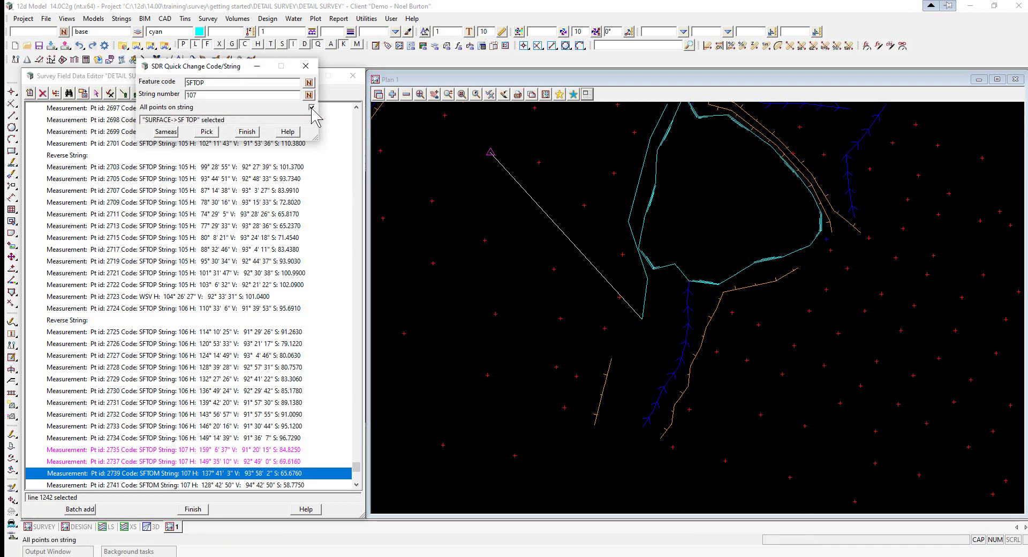
click(206, 131)
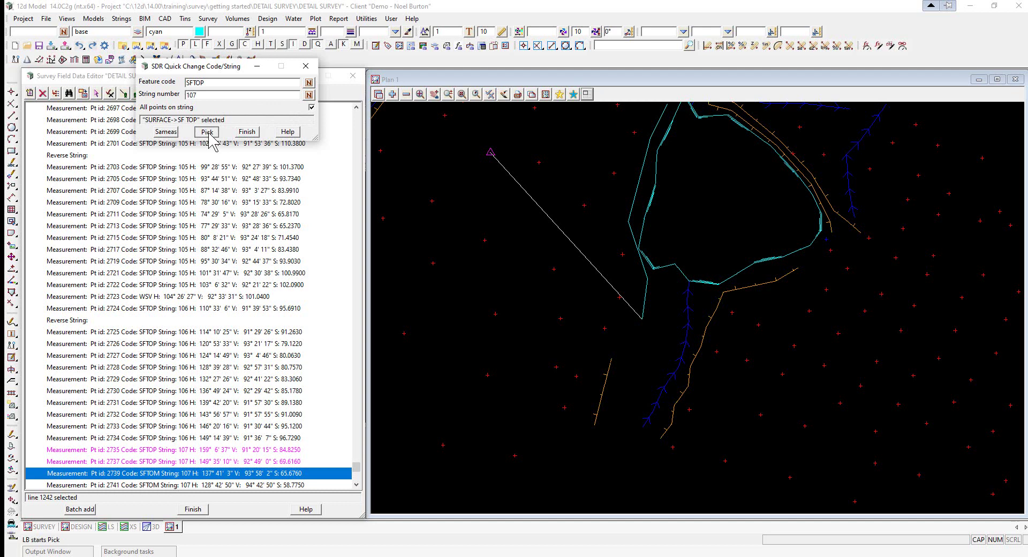
click(642, 319)
middle_click(642, 319)
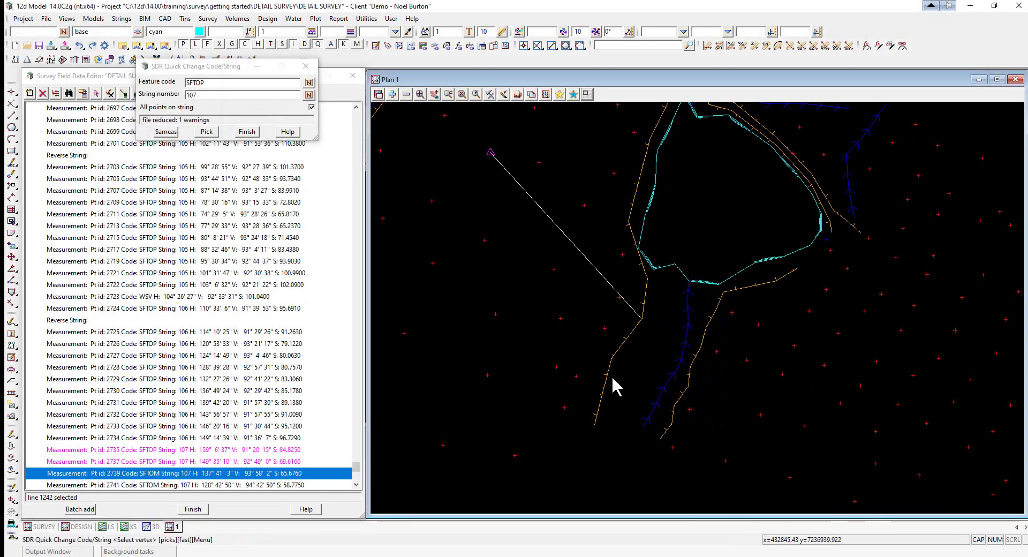
- Review the changed string 107 records in the field data and select measurement 2739 to examine it in the plan
click(357, 484)
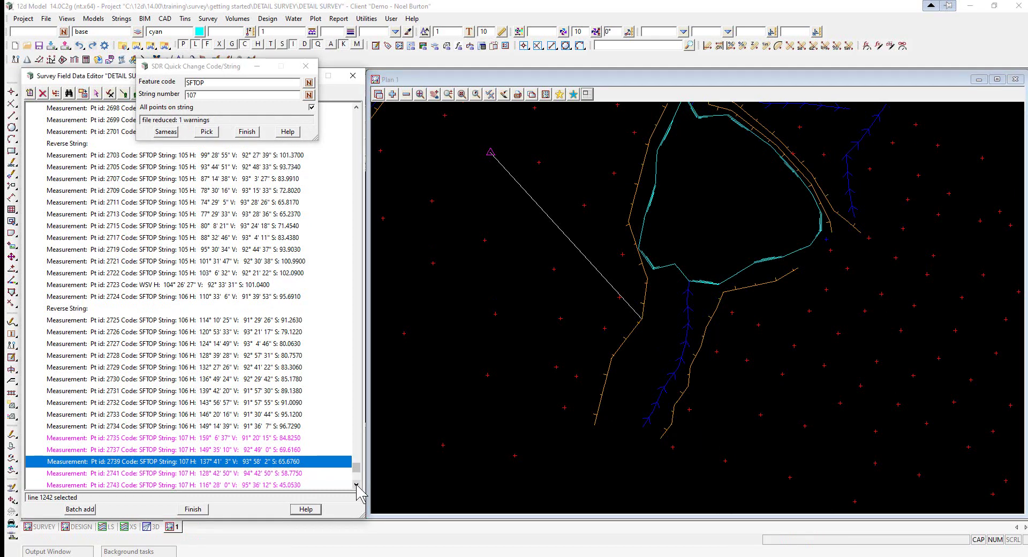
click(356, 484)
click(356, 484)
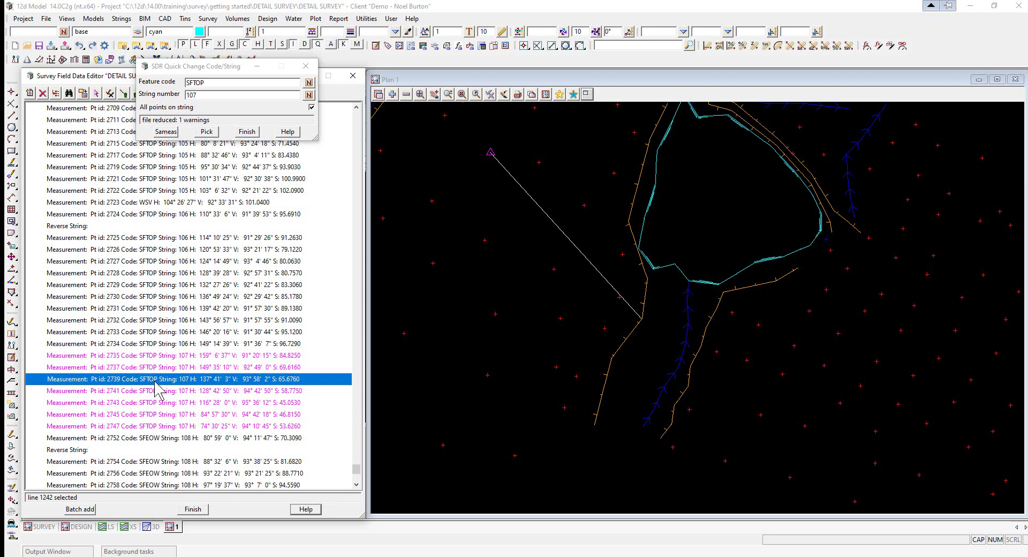
click(191, 379)
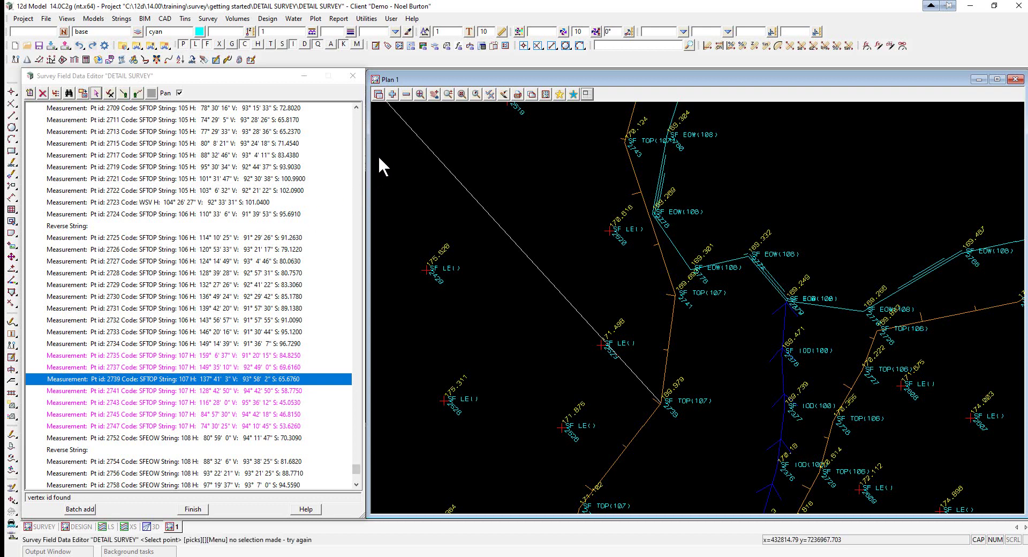
- Find the field data record of point 1044 by entering its point ID during the plan pick
click(98, 94)
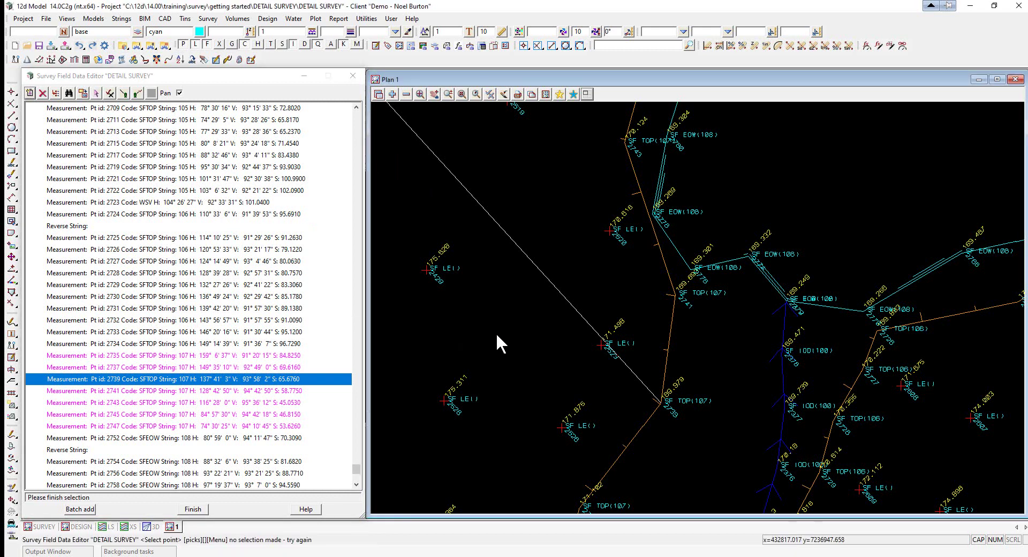
click(525, 338)
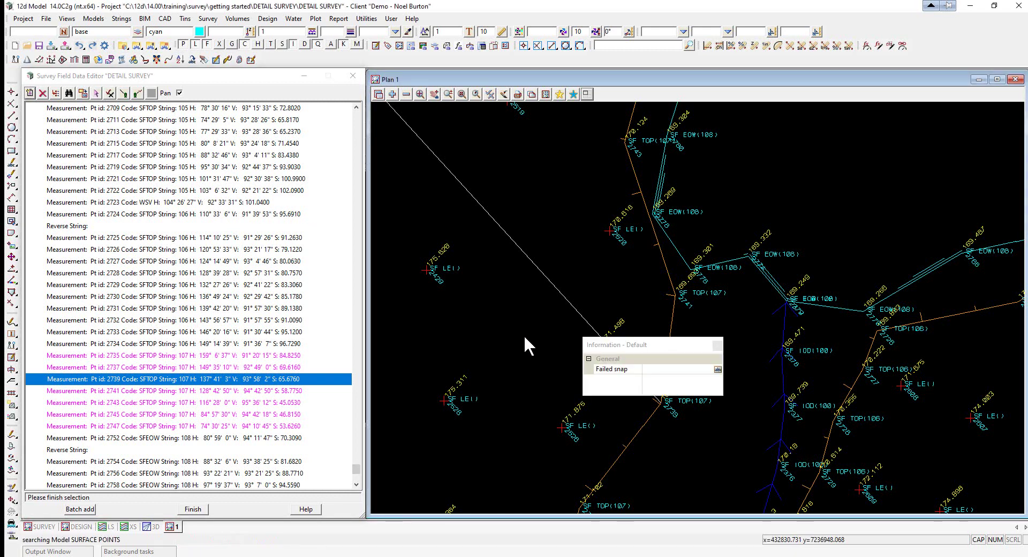
text(1044)
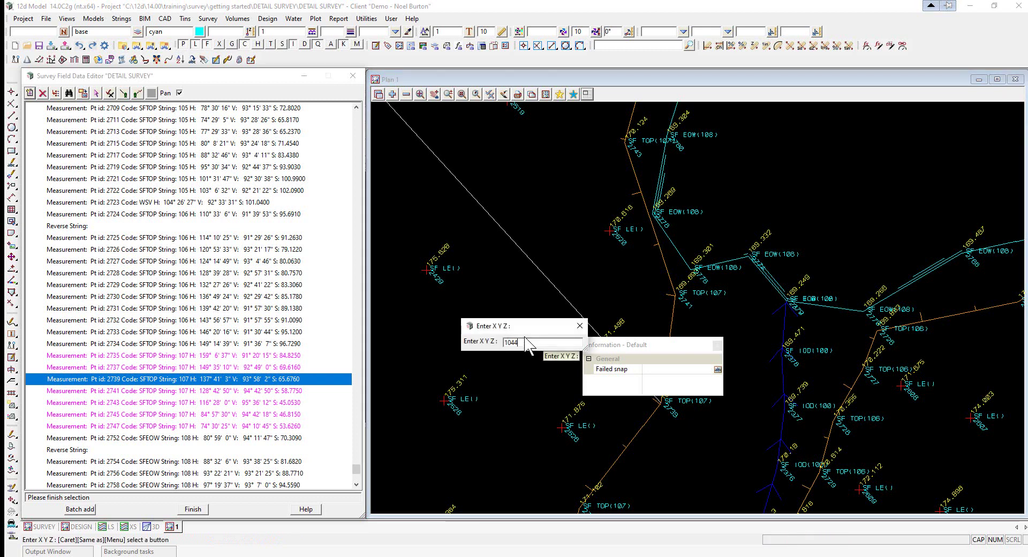
key(Return)
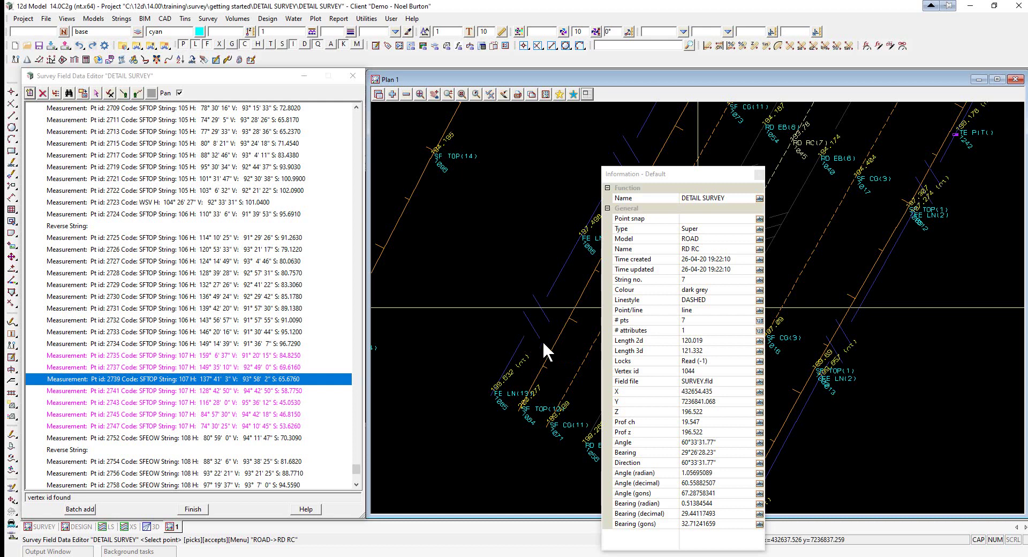
middle_click(542, 339)
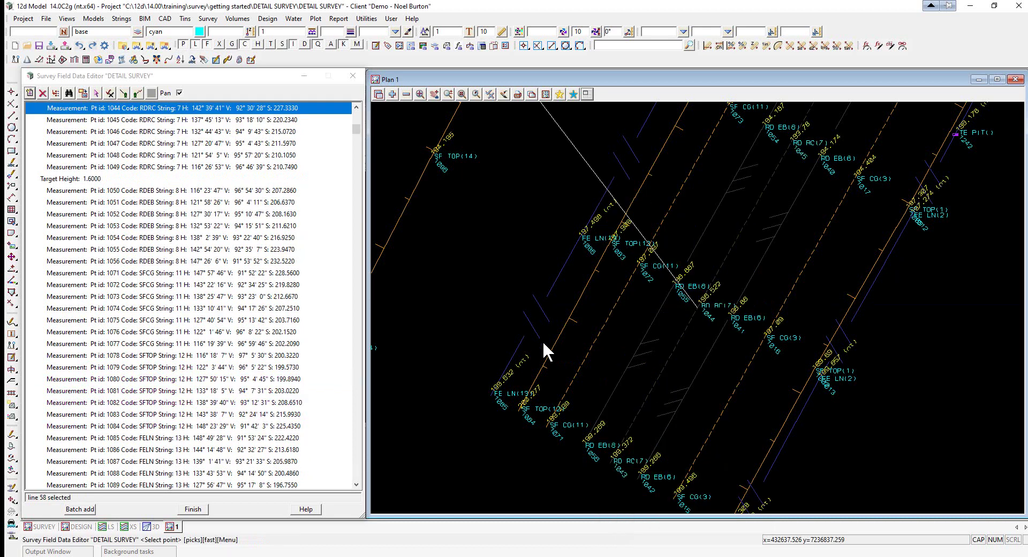
- Examine the target height record that governs point 1044 in the field data and the point's level among its neighbours in the plan
click(355, 107)
scroll(356, 107, up, 2)
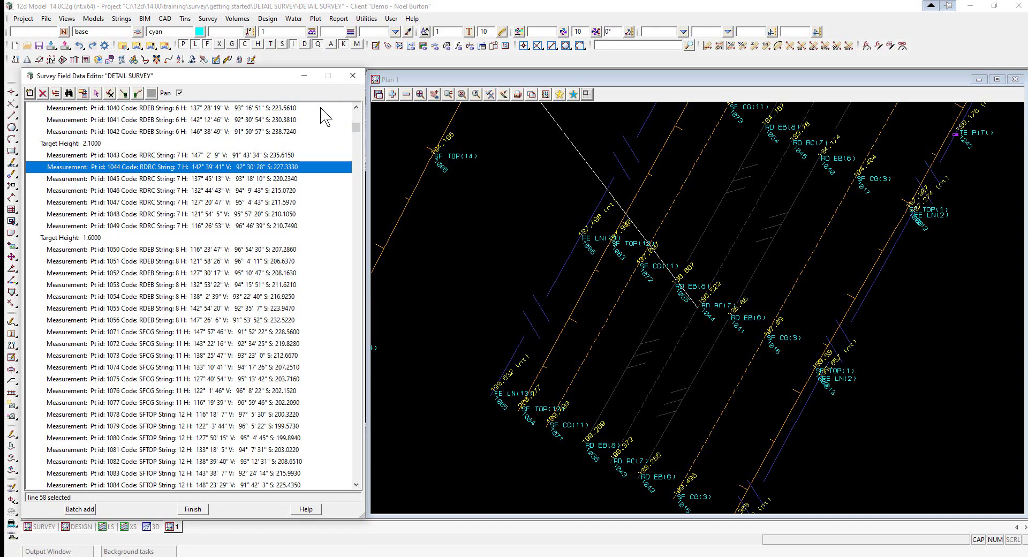
click(356, 107)
click(356, 107)
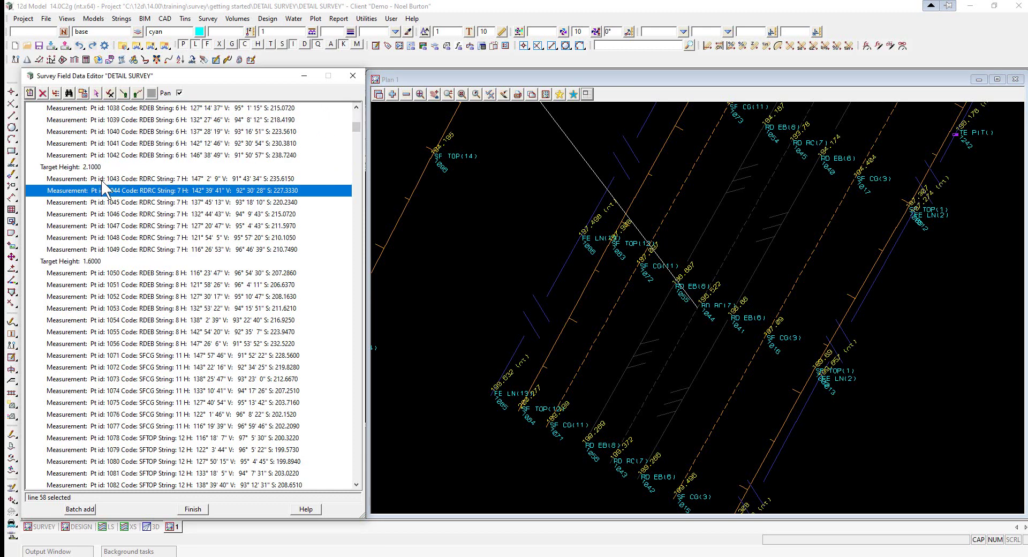
scroll(584, 482, up, 1)
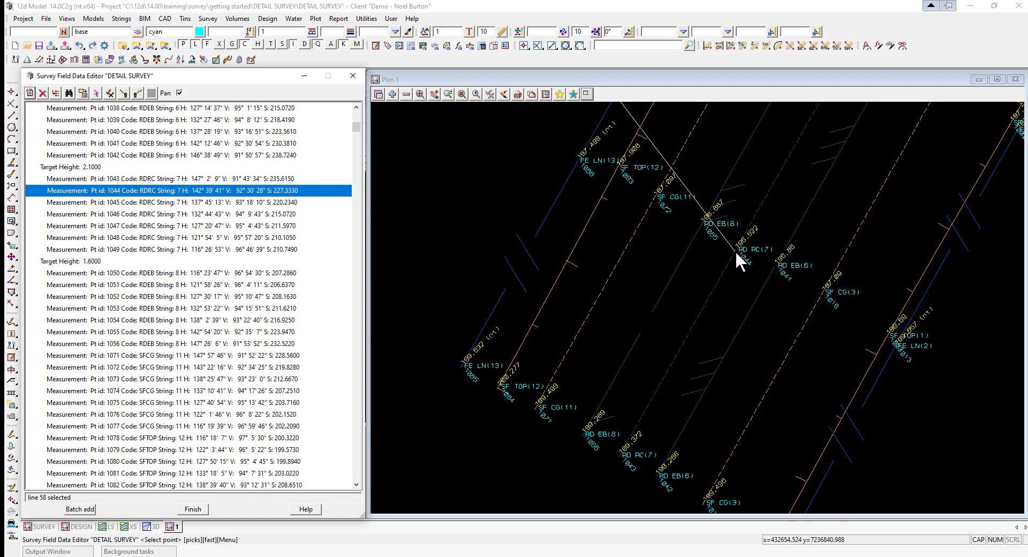
middle_drag(734, 250, 688, 345)
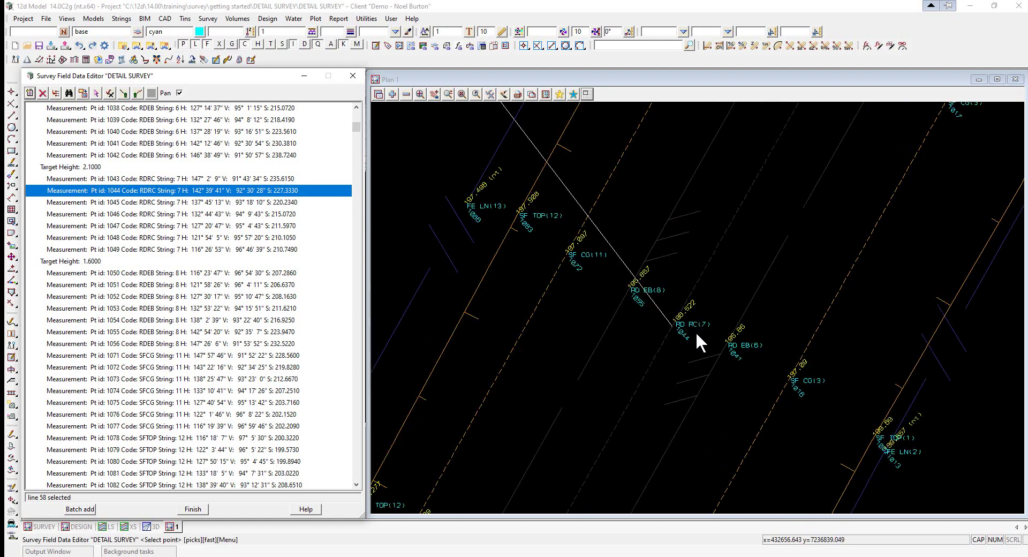
scroll(698, 308, up, 1)
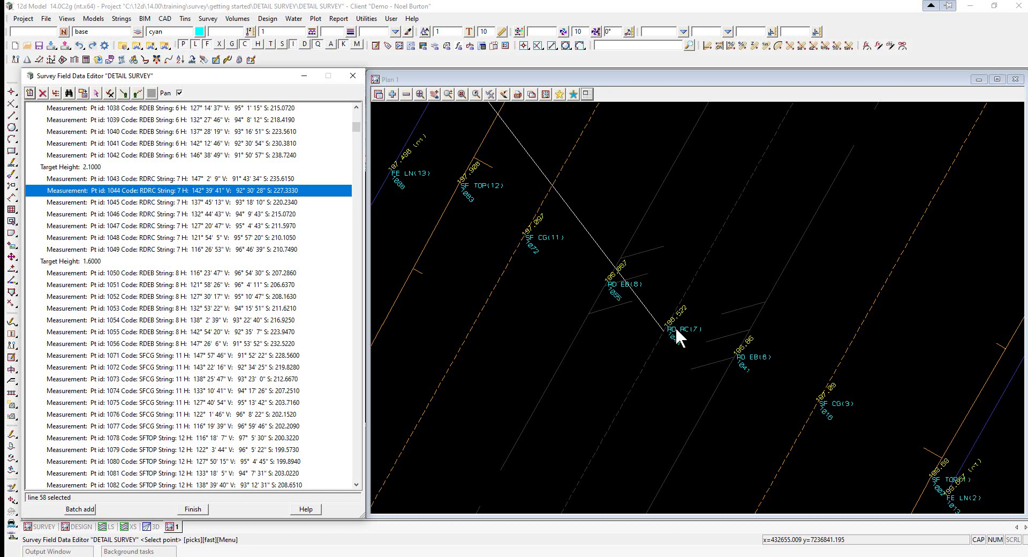
scroll(675, 326, down, 1)
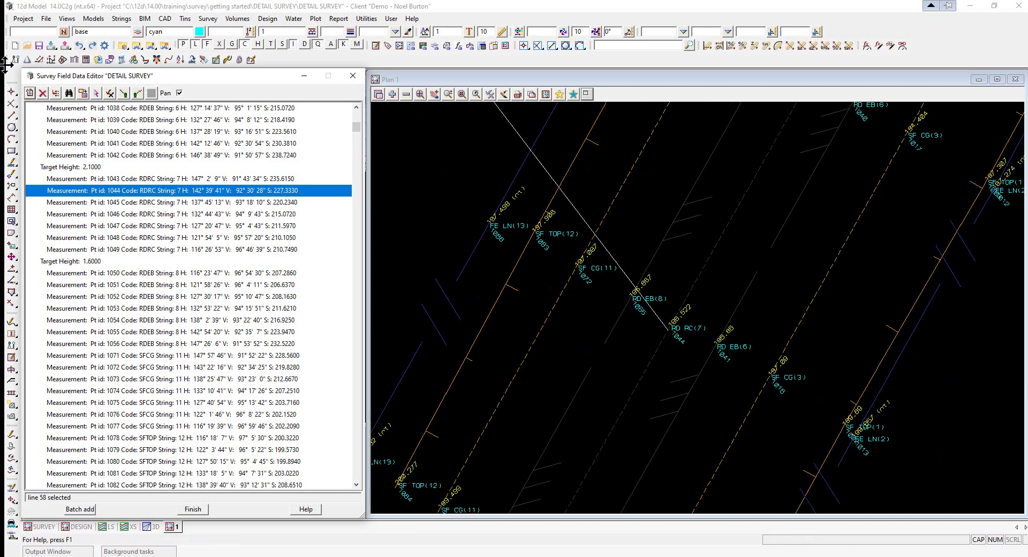
- Insert a target height of 1.6 at point 1044 on road centreline string 7, leaving the single-point option off
click(157, 59)
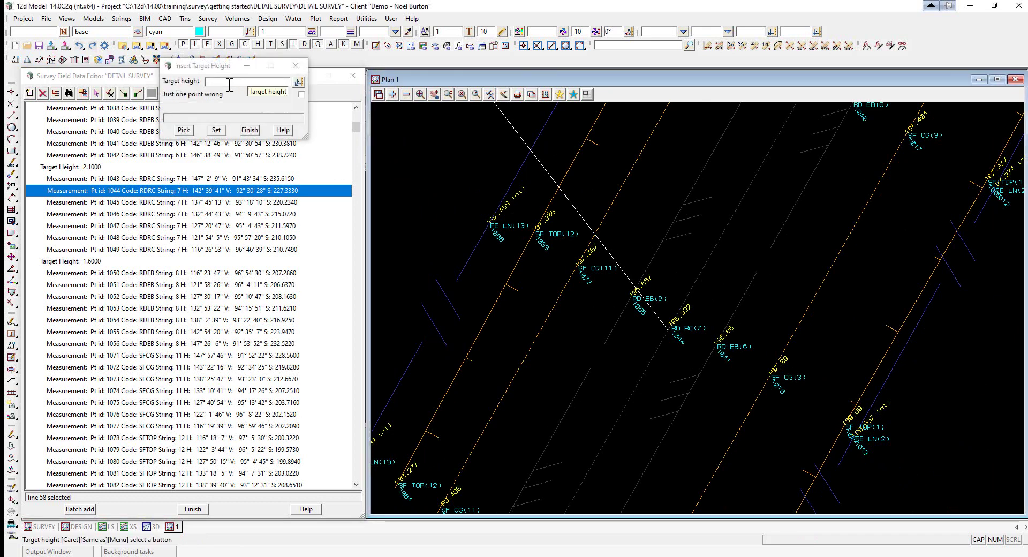
click(183, 130)
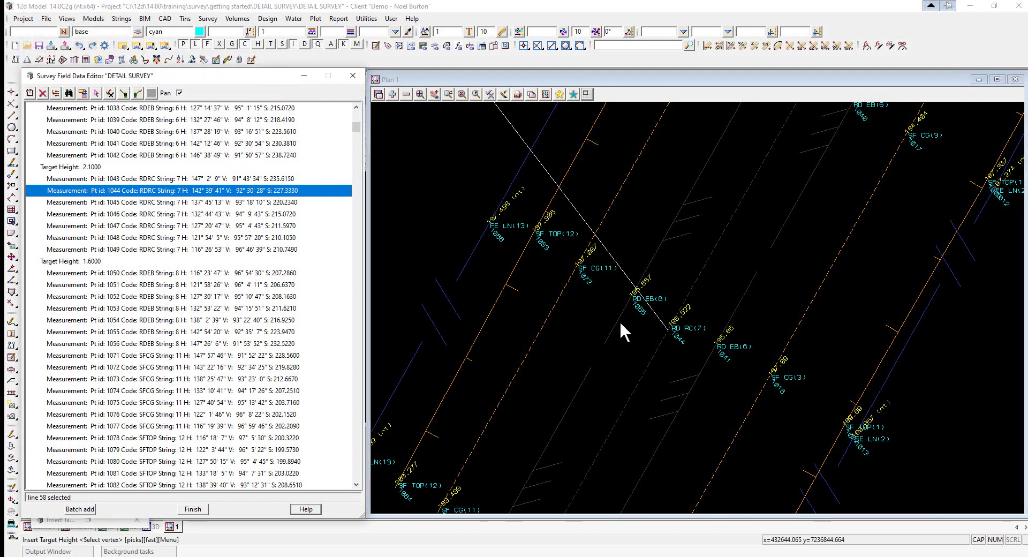
click(670, 331)
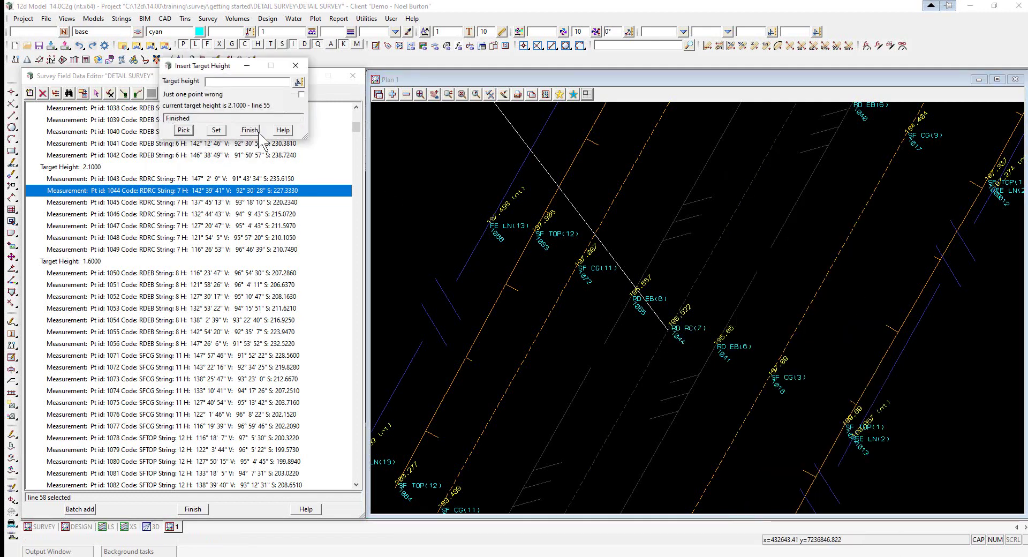
click(225, 83)
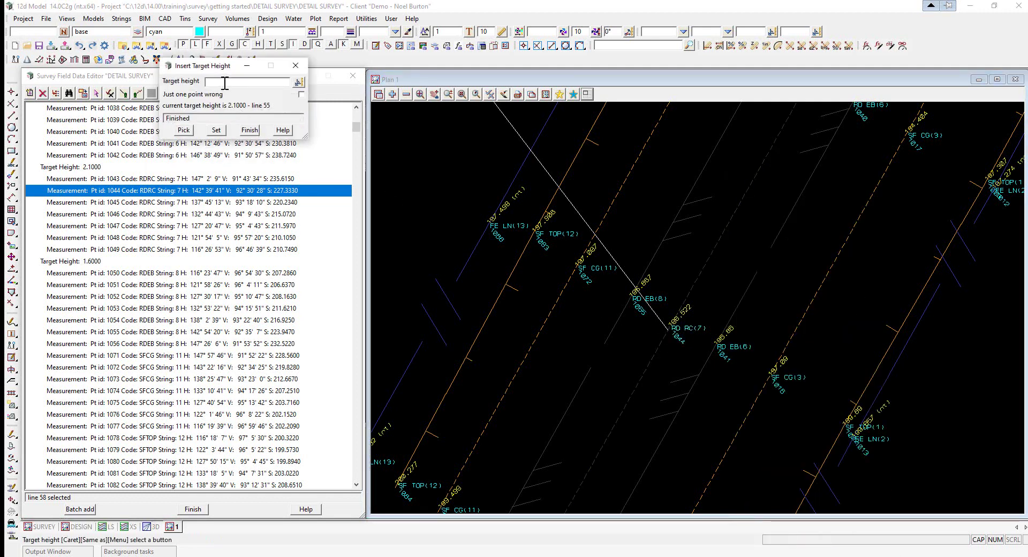
text(1.6)
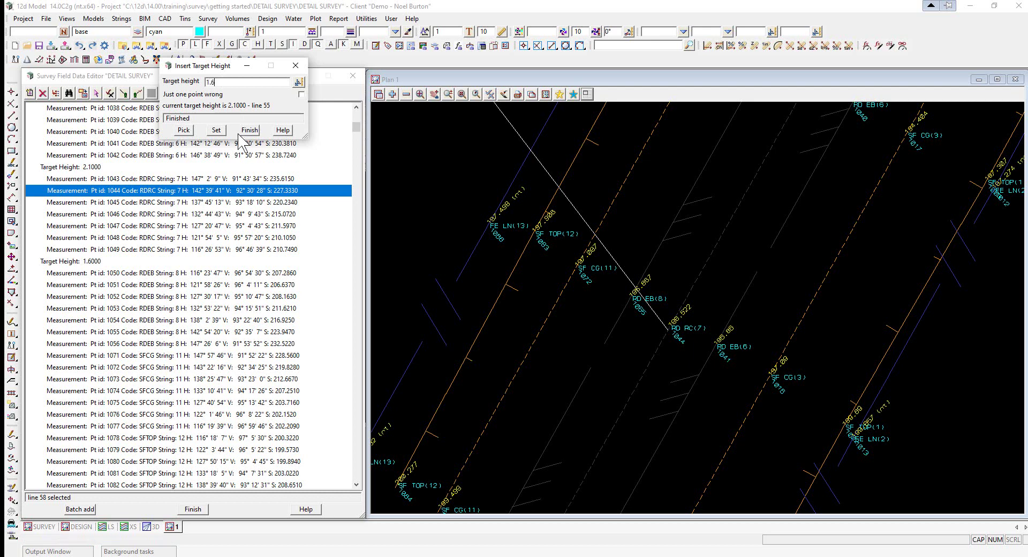
click(217, 130)
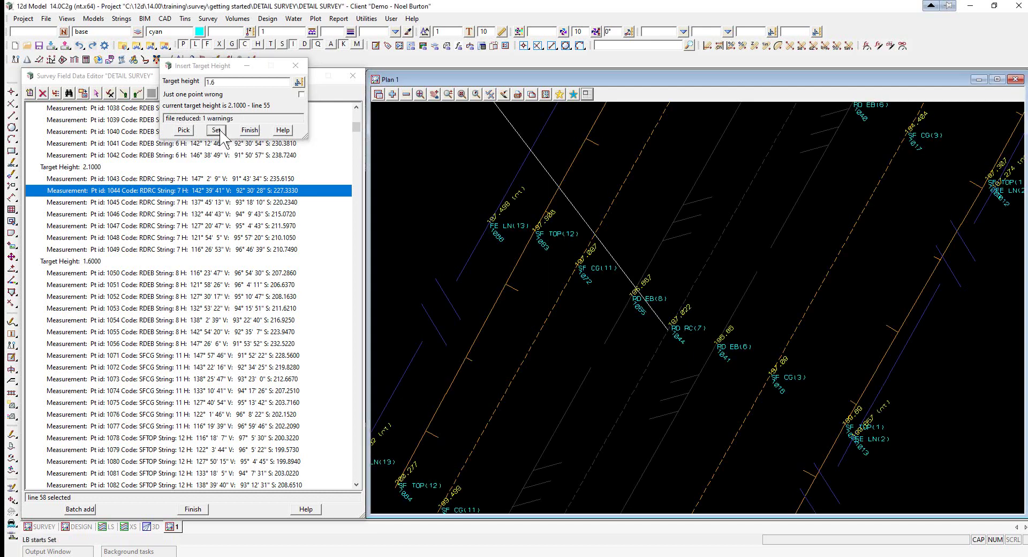
- Check point 1044's level in the plan and the inserted target height record with its following measurements, and close Insert Target Height
scroll(669, 335, up, 1)
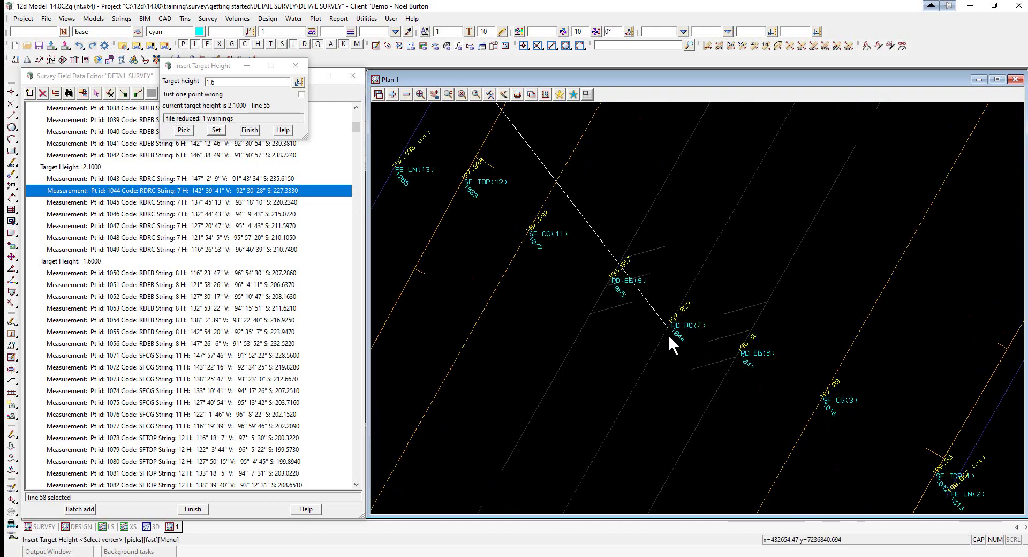
scroll(670, 324, down, 2)
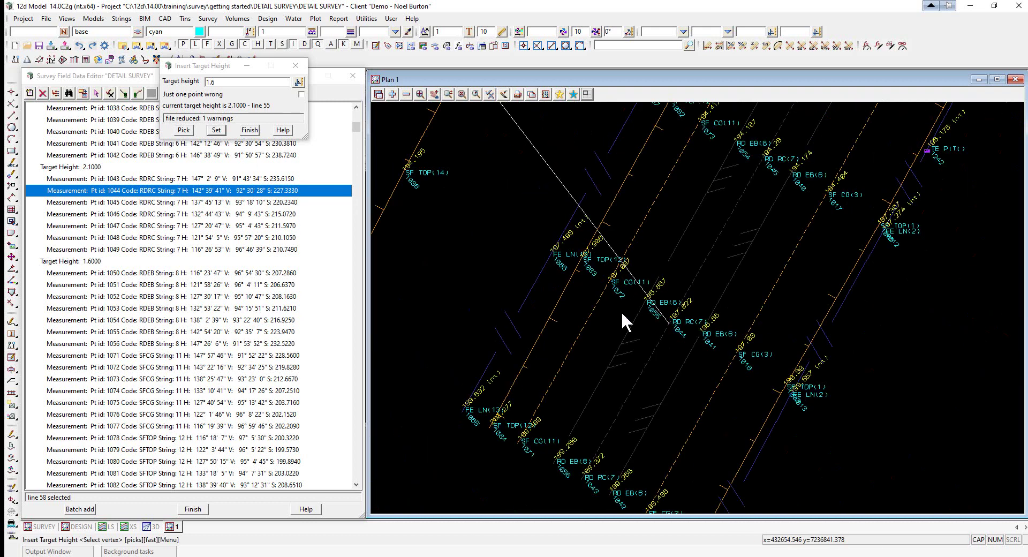
click(141, 229)
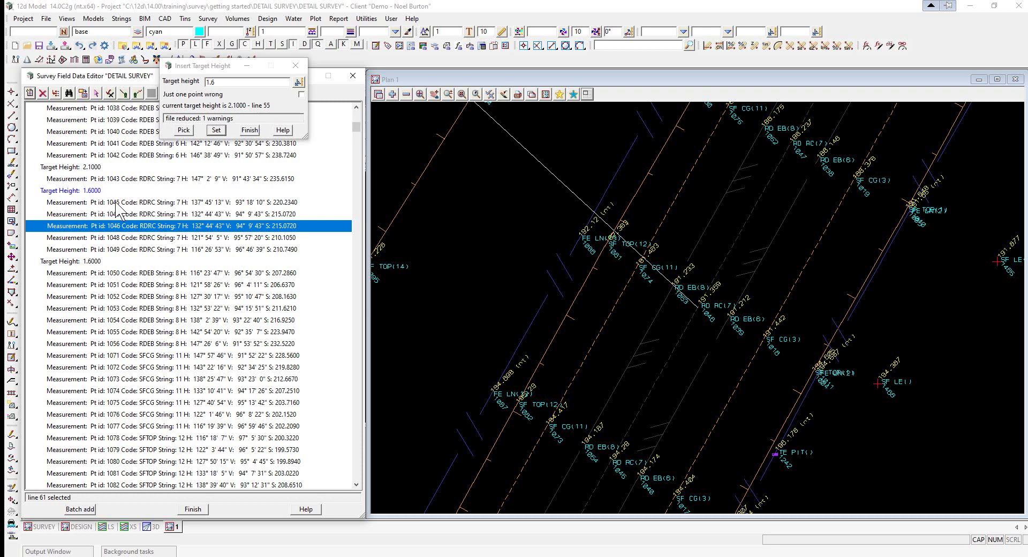
drag(116, 204, 114, 255)
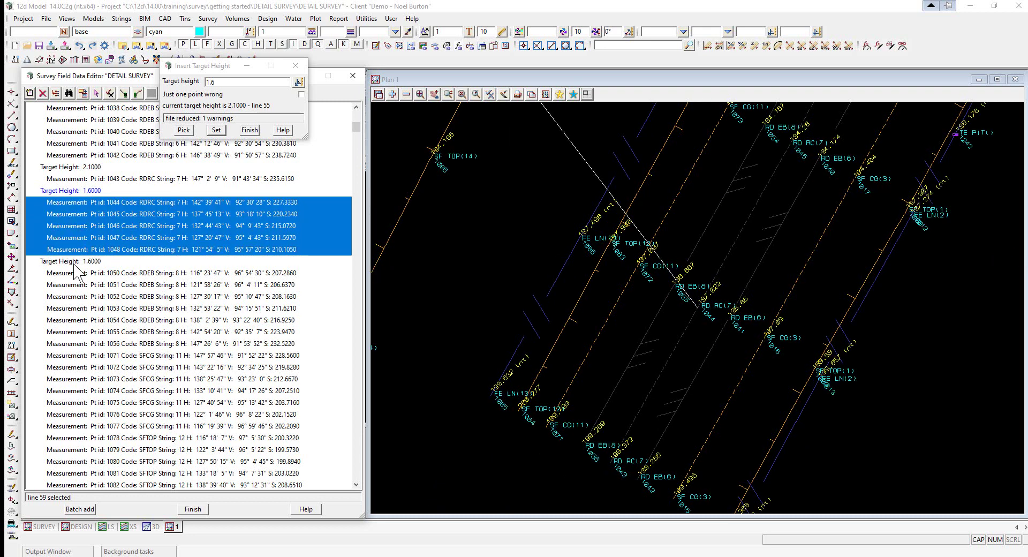
click(89, 192)
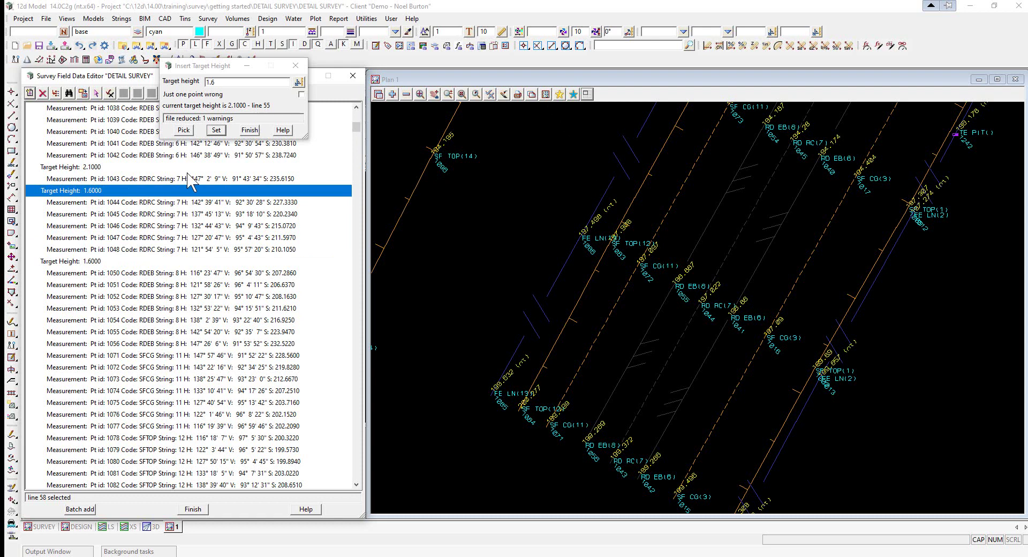
click(249, 130)
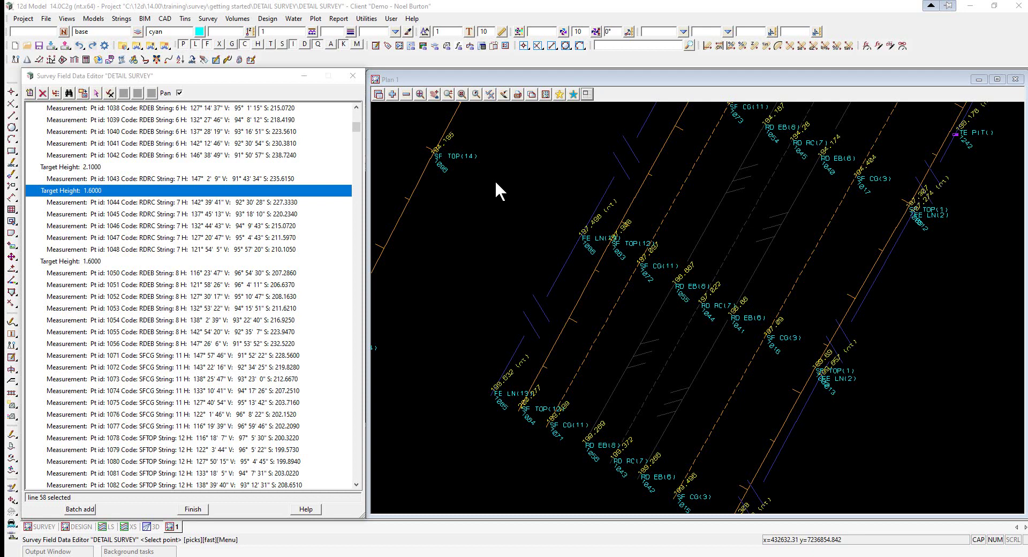
- Reverse SF TOP string 21 above the open drain near point 1152 with SDR Reverse String
scroll(840, 429, down, 5)
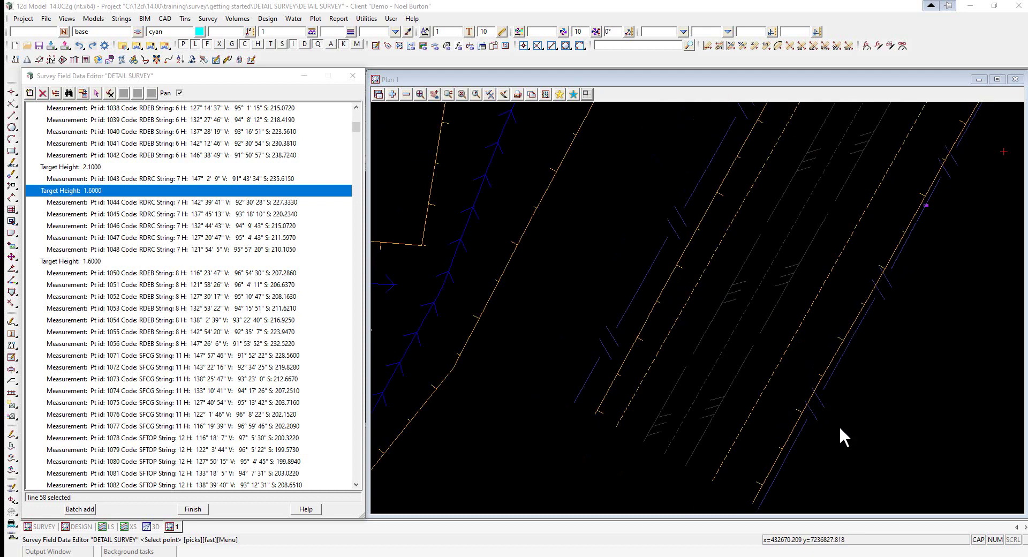
scroll(840, 428, down, 1)
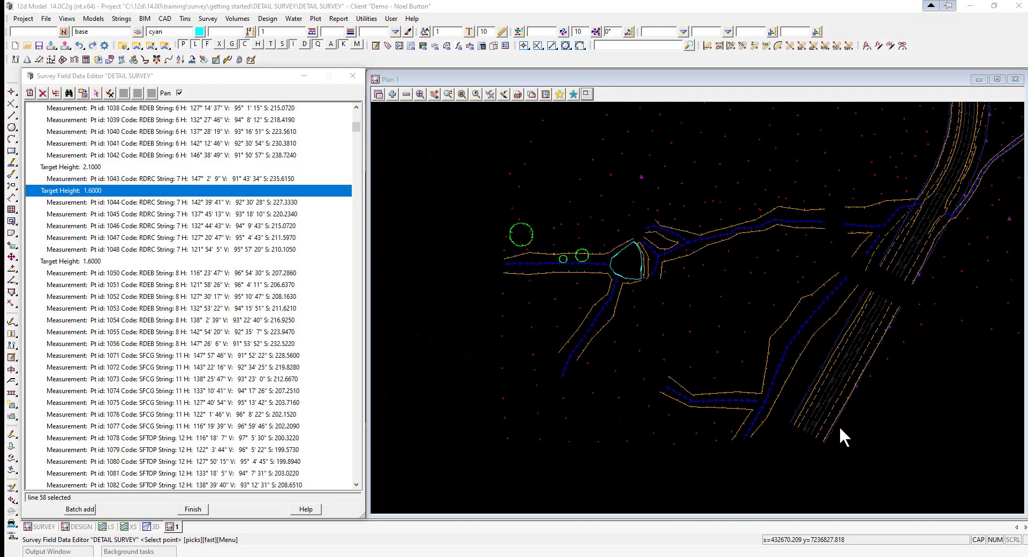
scroll(630, 280, up, 5)
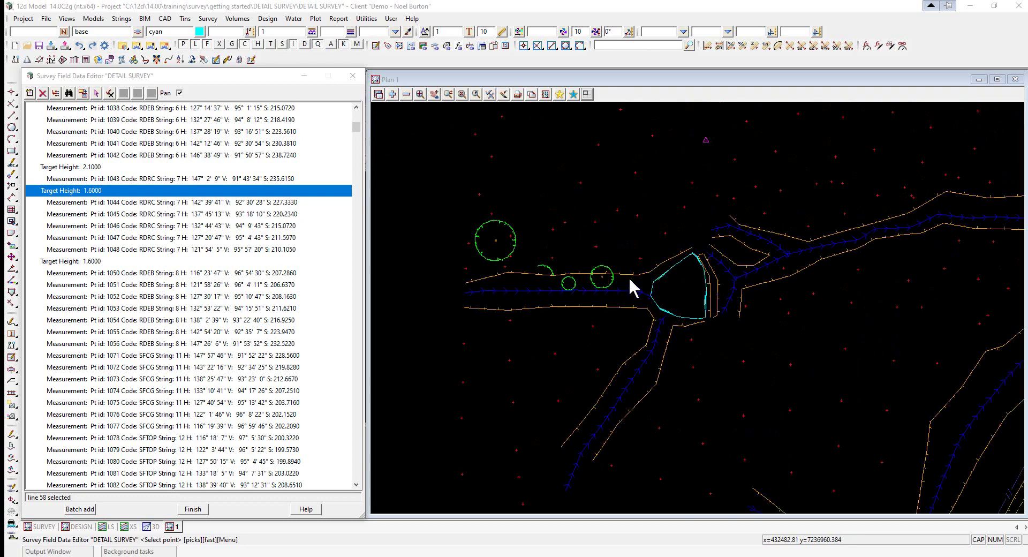
scroll(638, 274, up, 2)
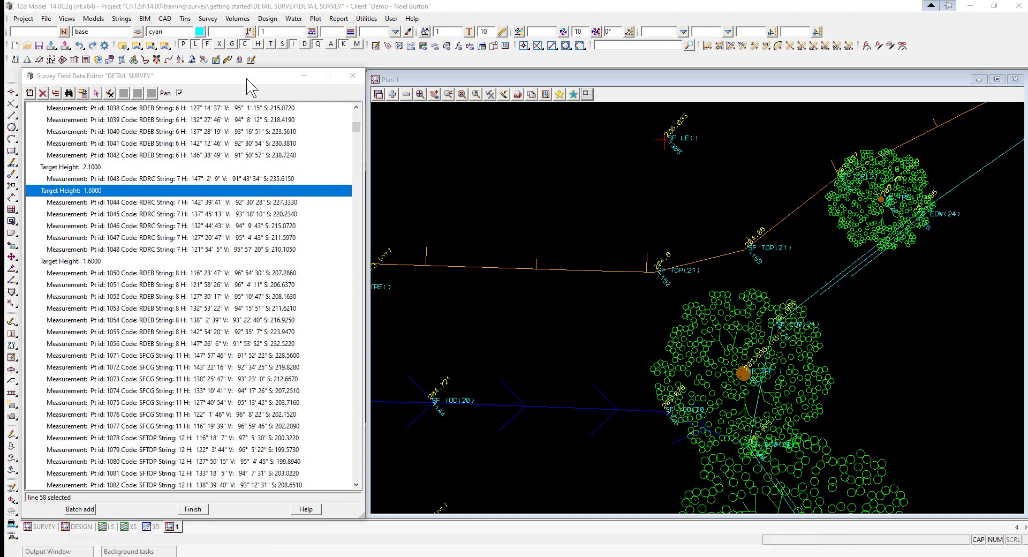
click(208, 18)
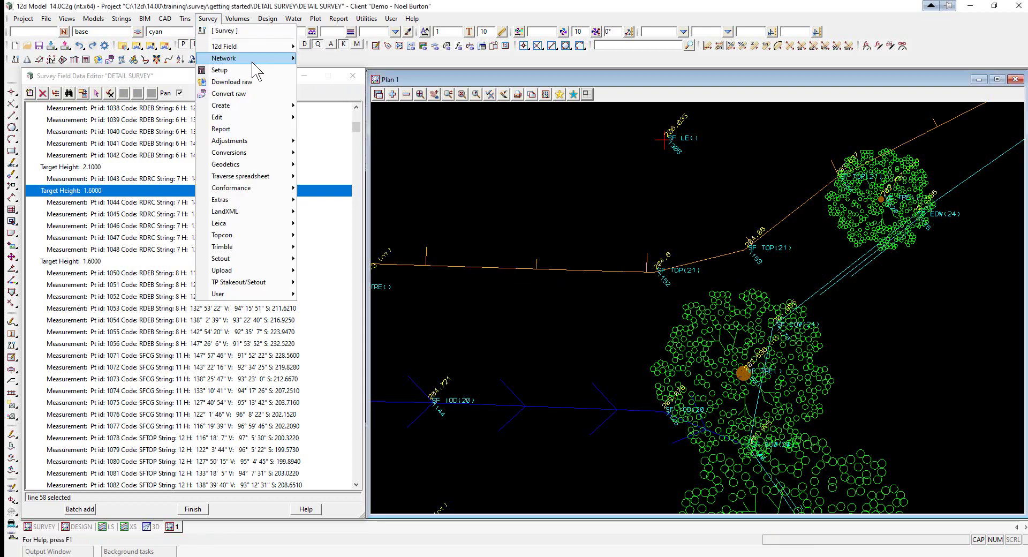
mouse_move(270, 118)
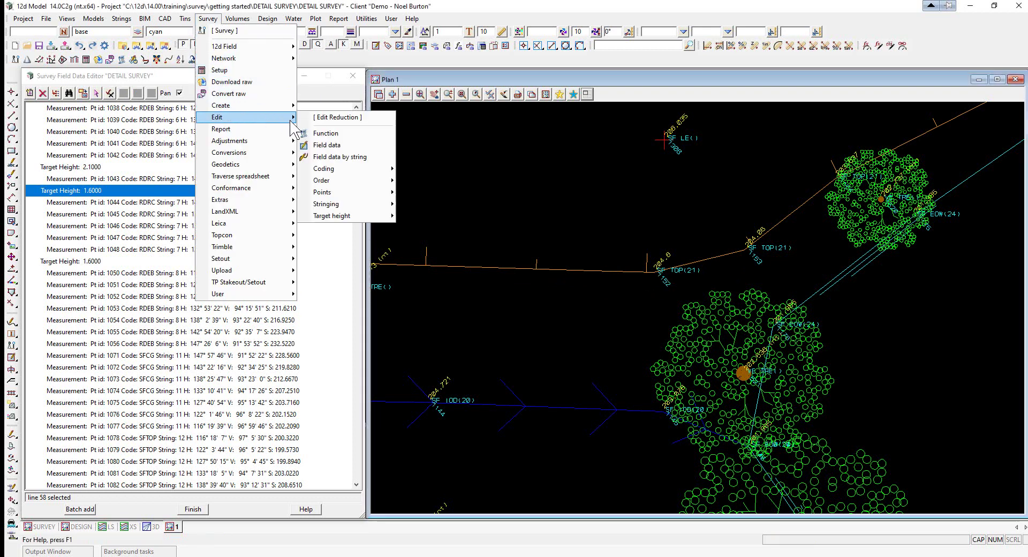
mouse_move(380, 204)
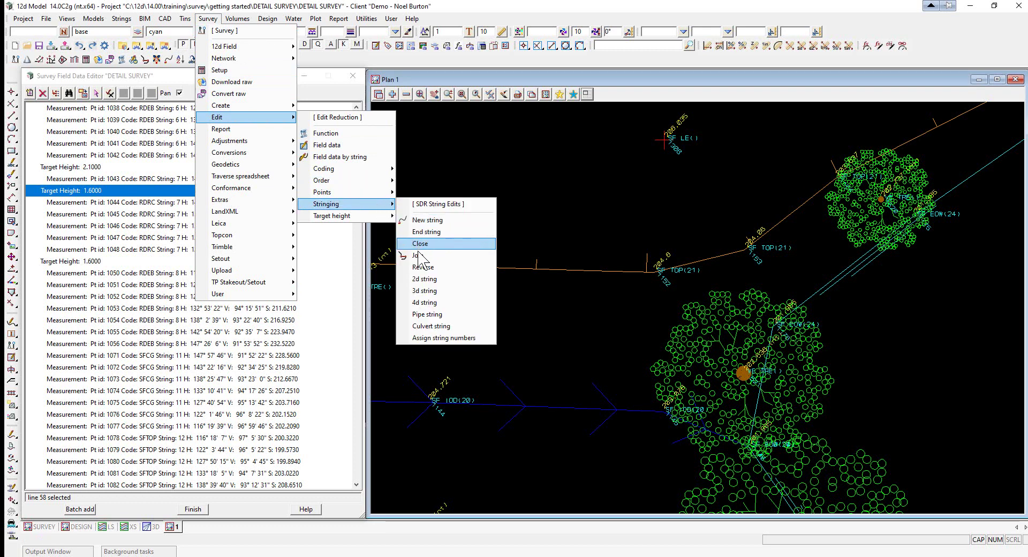
click(423, 267)
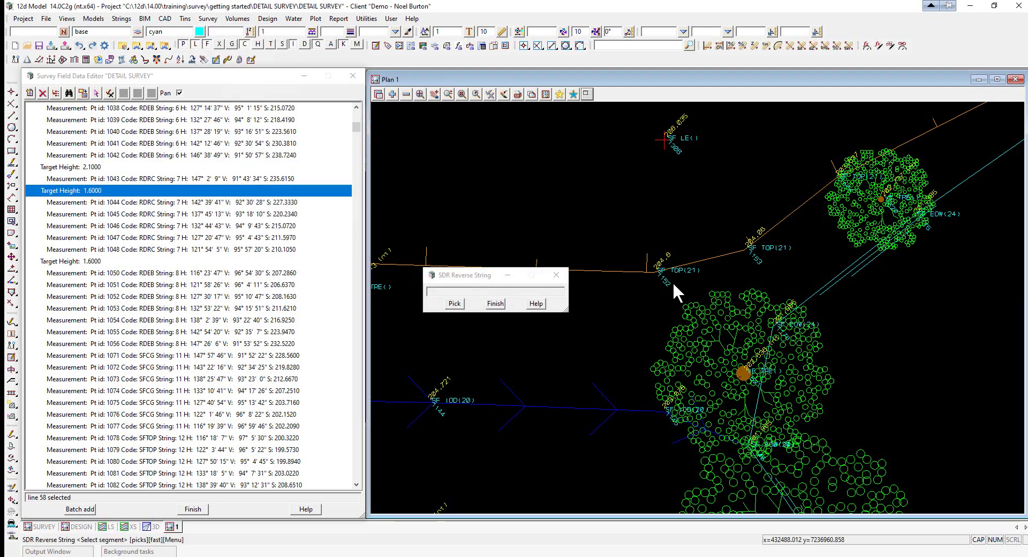
click(622, 270)
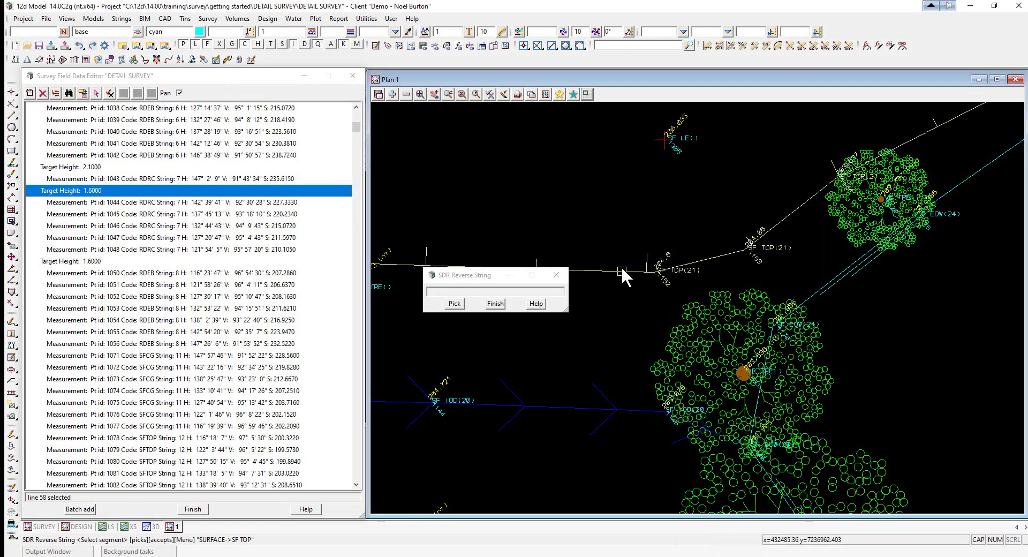
middle_click(622, 266)
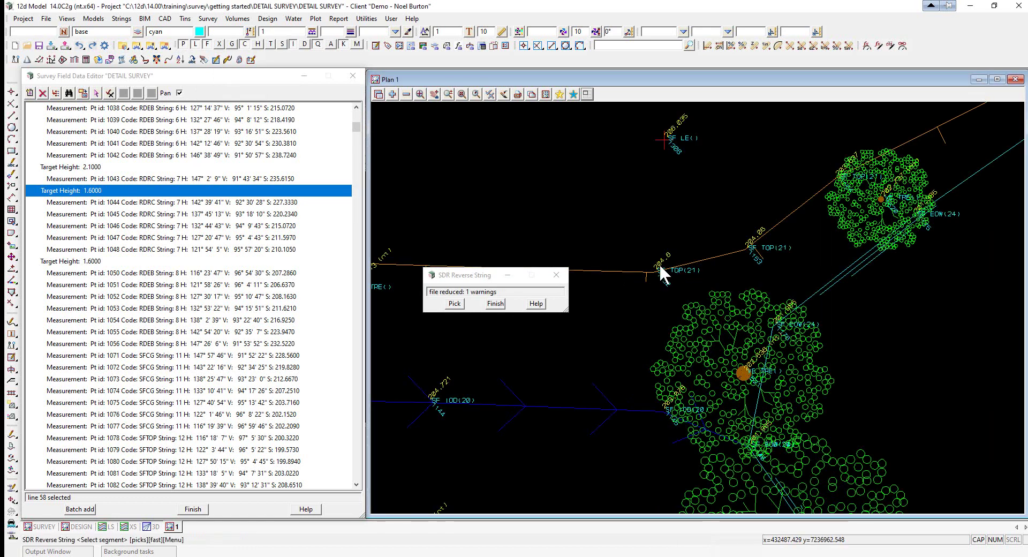
- Find the Reverse String record within string 21's field data and inspect the string's batter ticks in the plan
middle_click(721, 280)
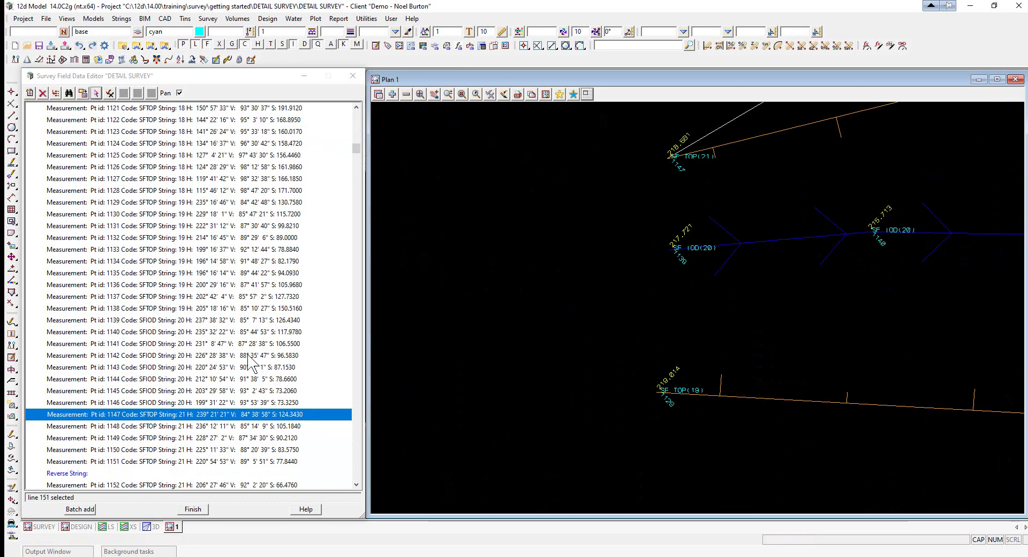
scroll(250, 364, down, 2)
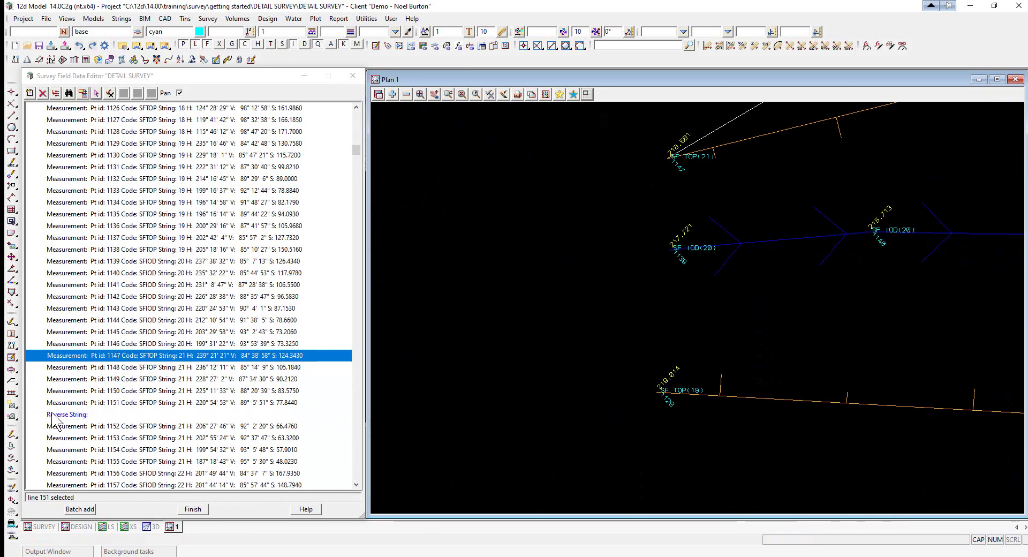
click(67, 415)
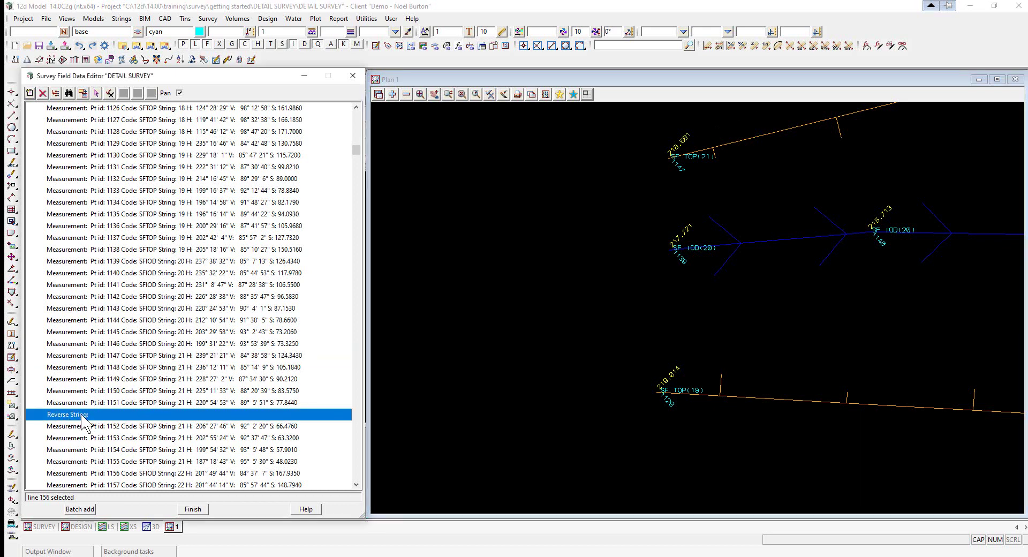
scroll(519, 359, down, 3)
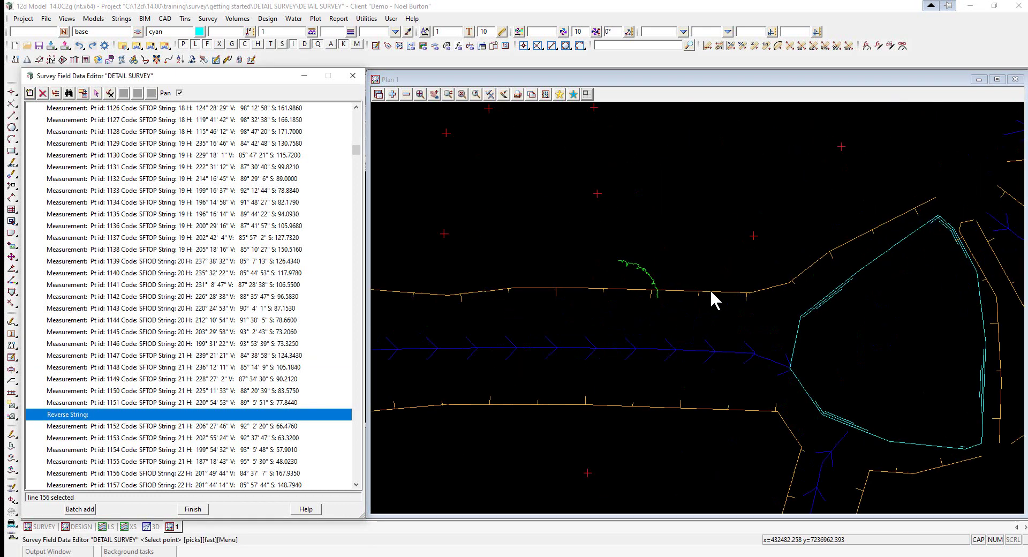
scroll(711, 293, up, 3)
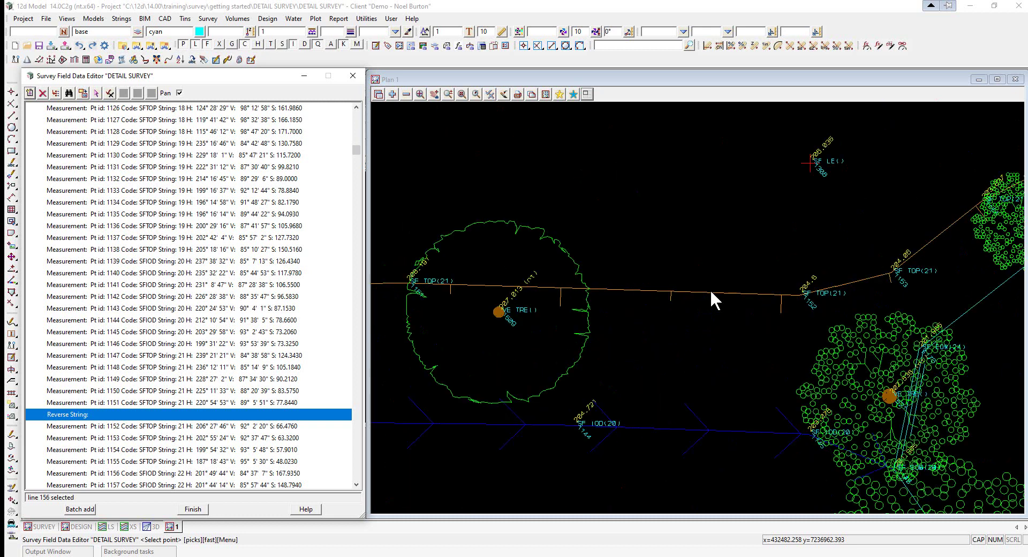
click(777, 277)
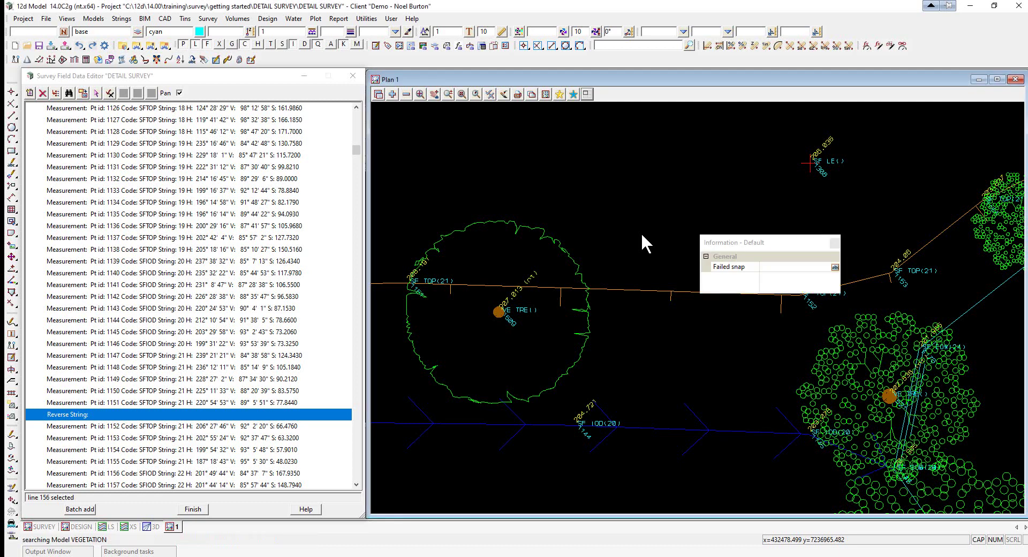
click(544, 305)
scroll(523, 298, down, 3)
scroll(522, 300, down, 6)
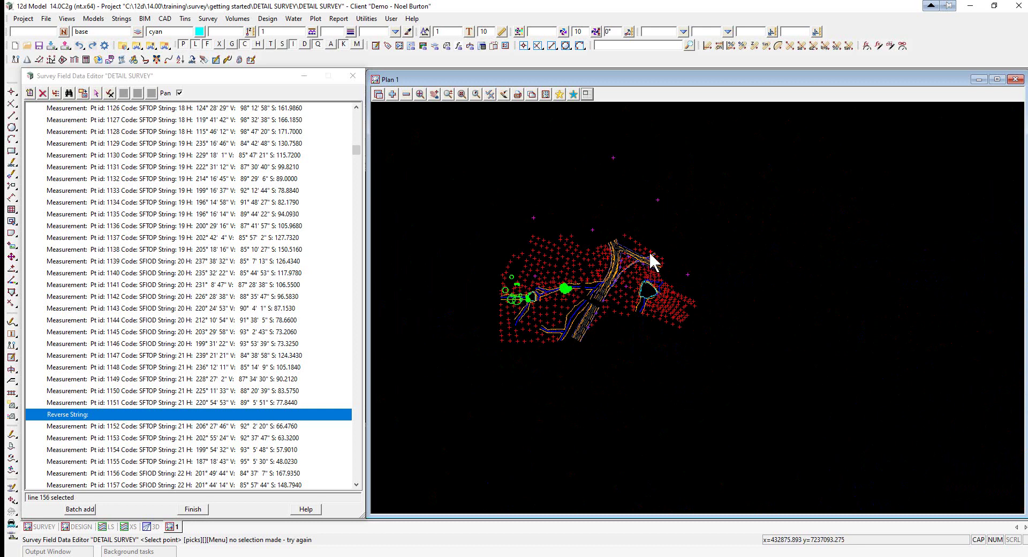
- Reorder SF TOP string 99 beside the open drain with SDR Order String, picking 2356 as the good vertex and 2358 as the bad one
scroll(649, 261, up, 6)
scroll(665, 270, up, 5)
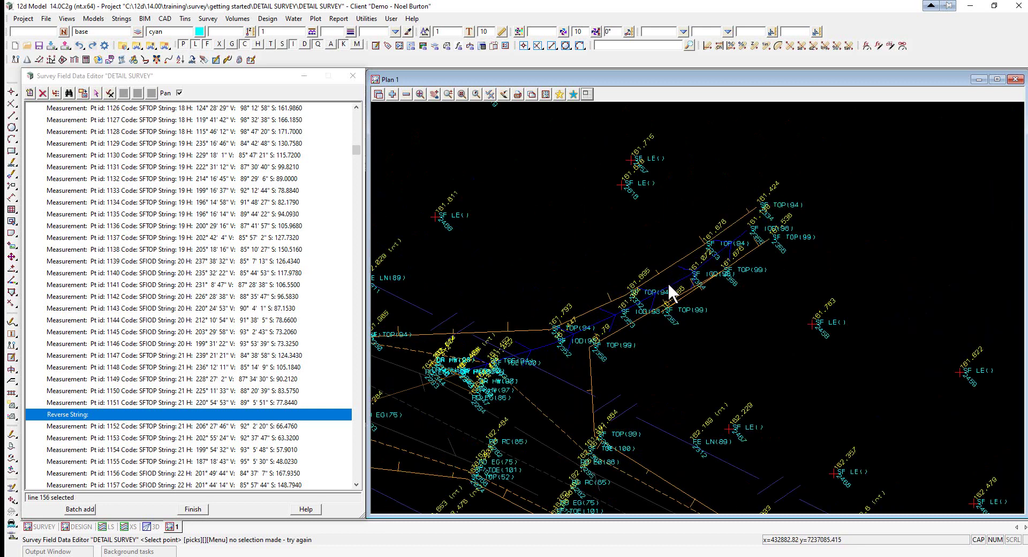
scroll(738, 282, down, 1)
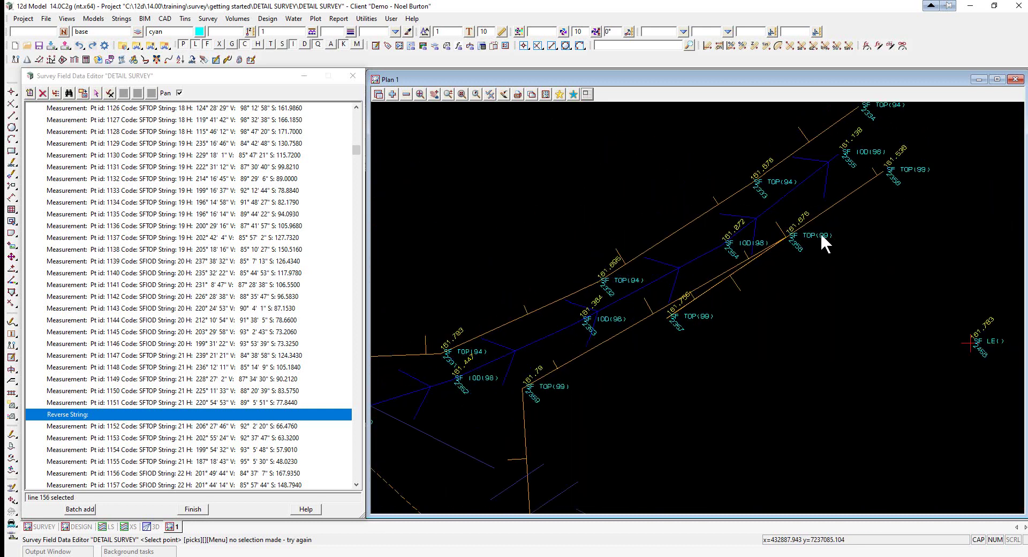
scroll(885, 172, up, 1)
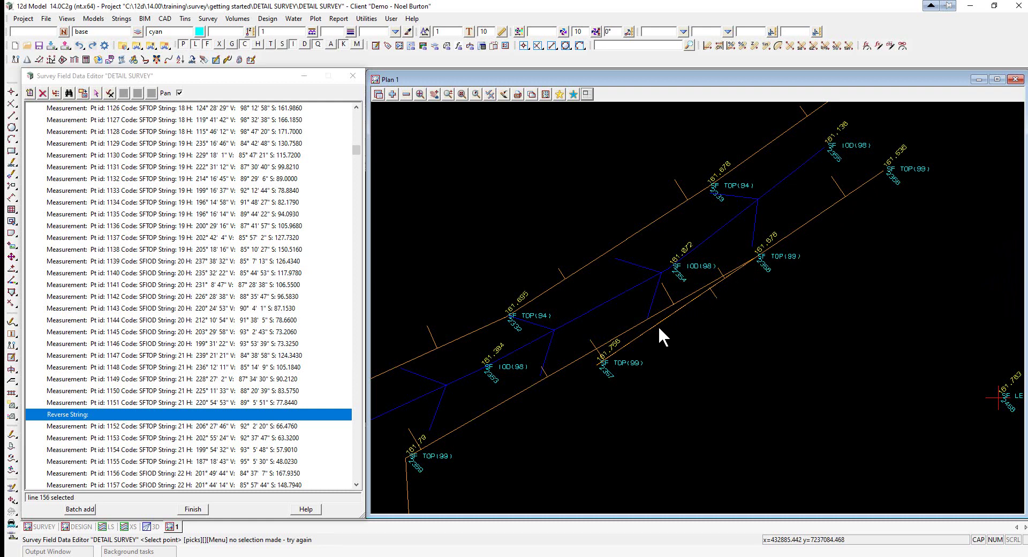
click(597, 366)
click(597, 363)
click(192, 60)
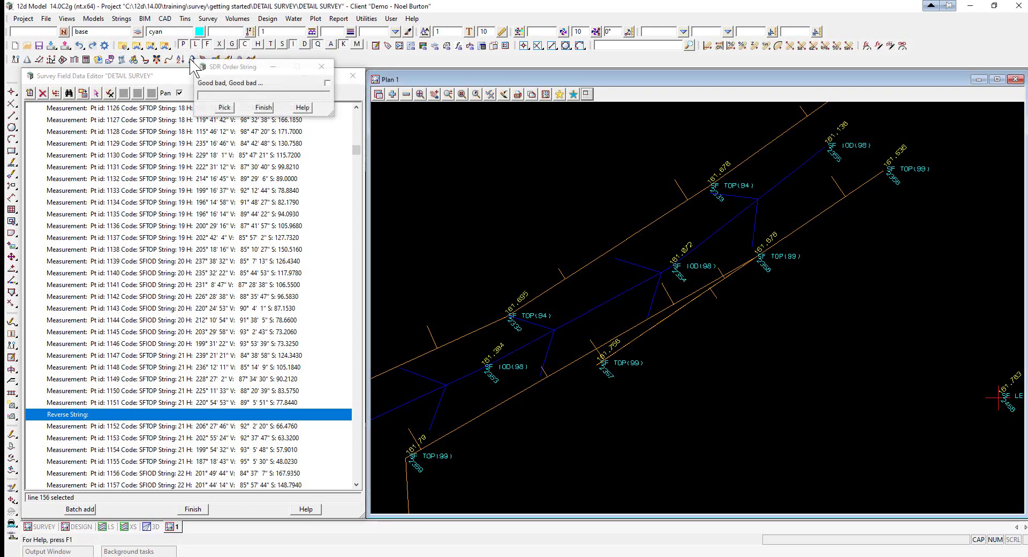
click(224, 108)
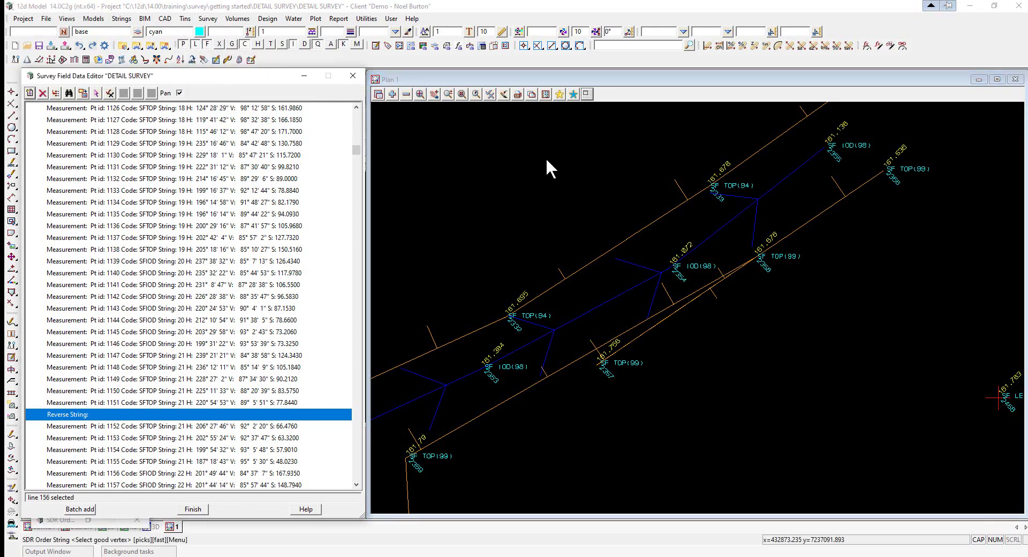
click(885, 169)
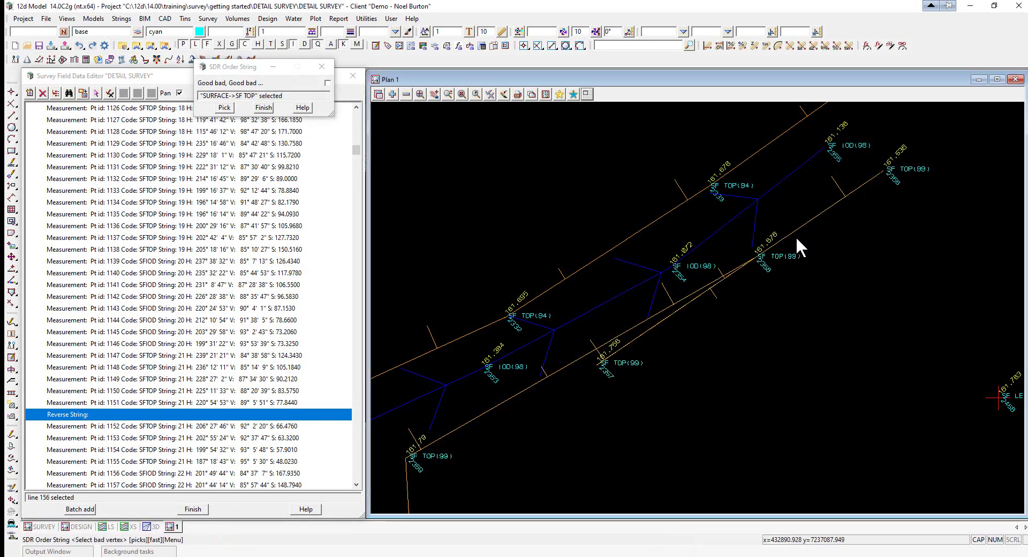
click(752, 257)
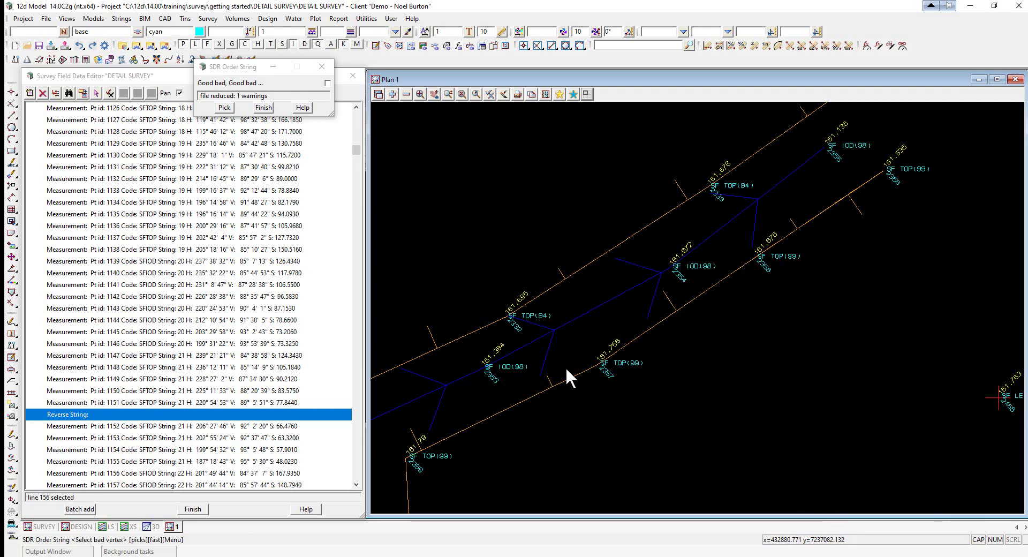
click(264, 107)
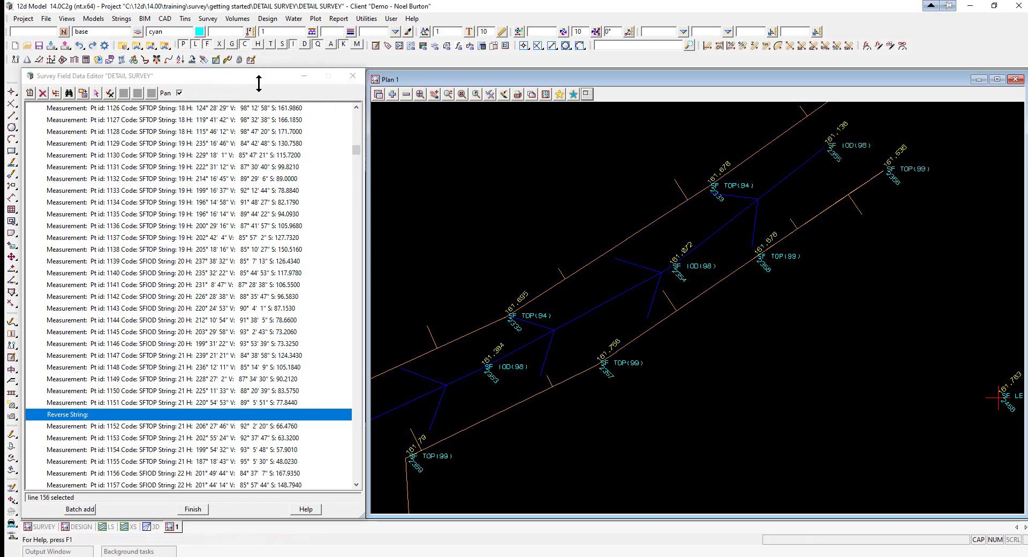
- Remove the ordering from SF TOP string 99 with SDR Remove Order String and close the tool
mouse_move(259, 83)
mouse_down()
mouse_move(255, 110)
mouse_move(262, 89)
mouse_up()
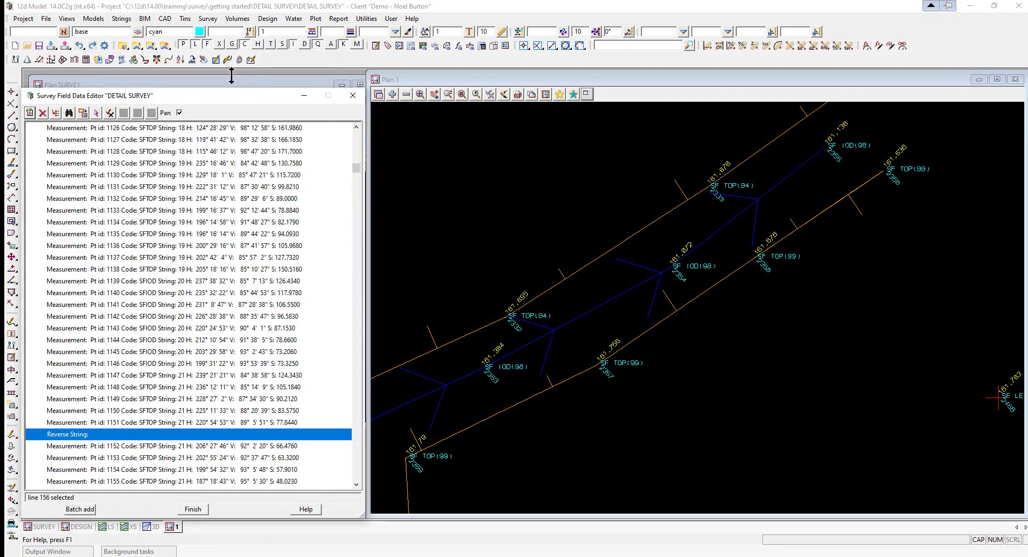
click(204, 59)
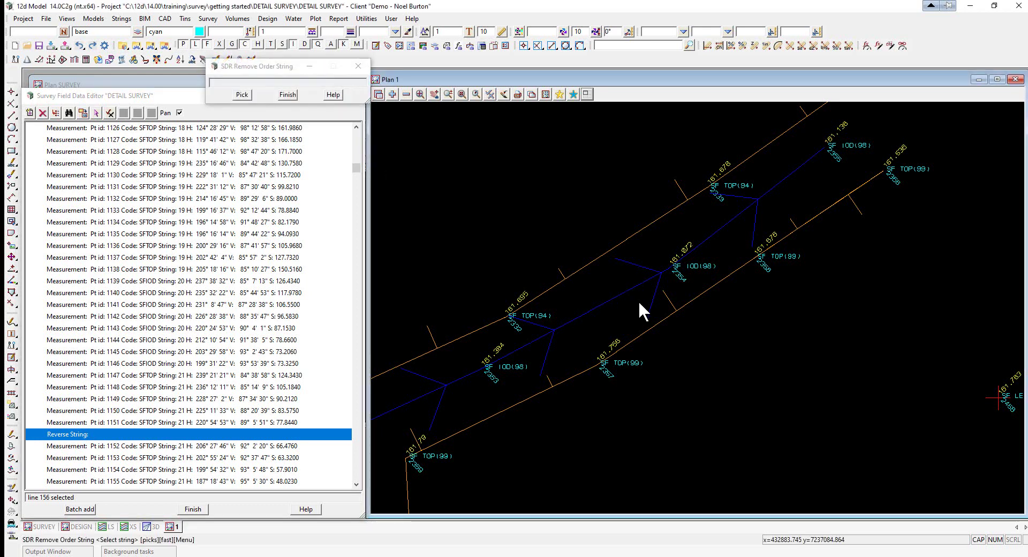
click(691, 274)
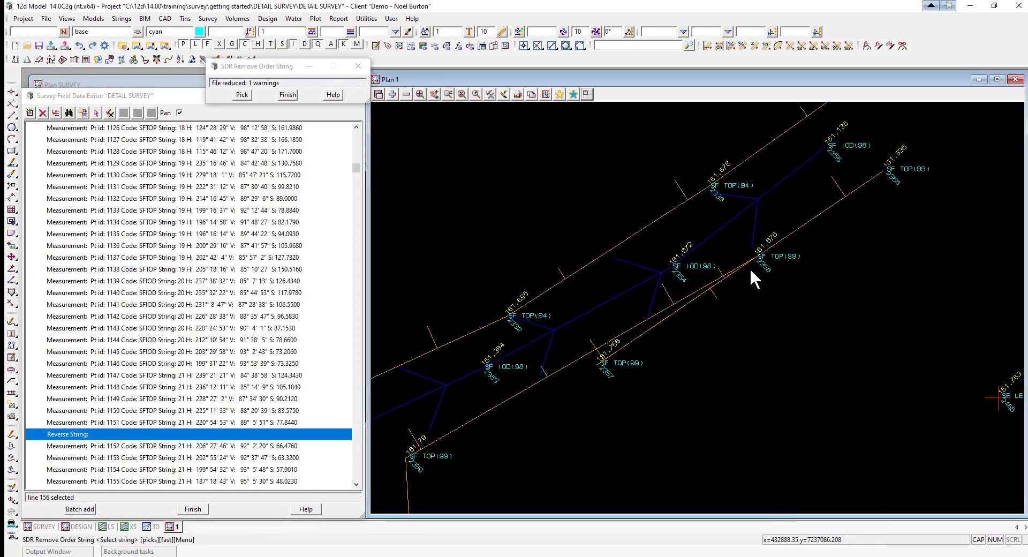
click(289, 96)
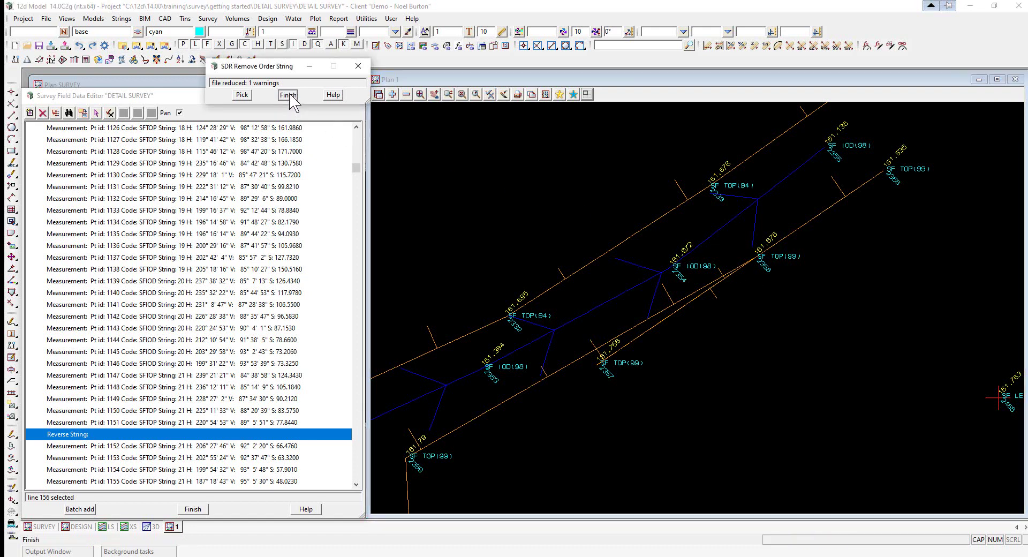
- Reapply SDR Order String to SF TOP string 99, with good vertex 2356 and bad vertex 2358, and close the tool
click(192, 59)
click(759, 261)
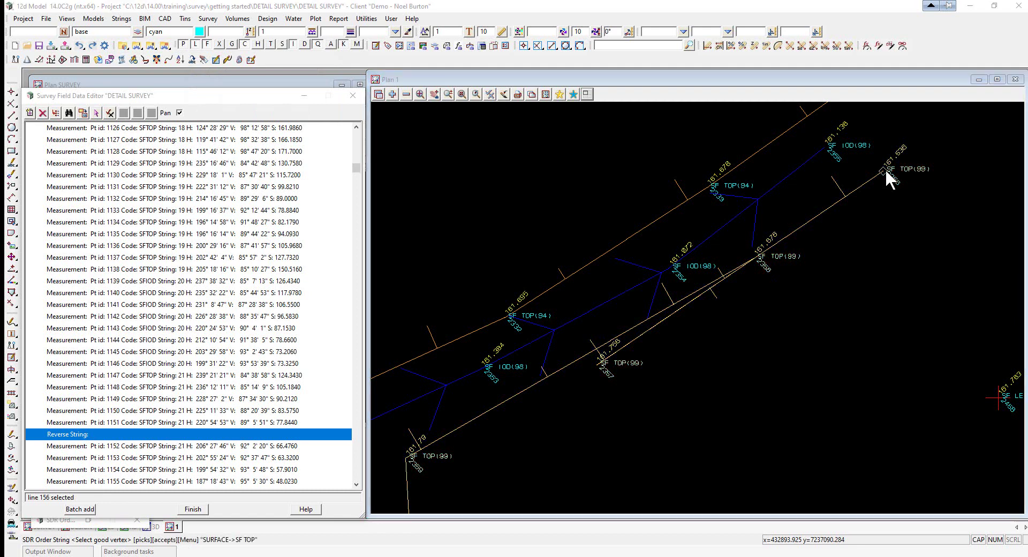
click(760, 257)
click(752, 258)
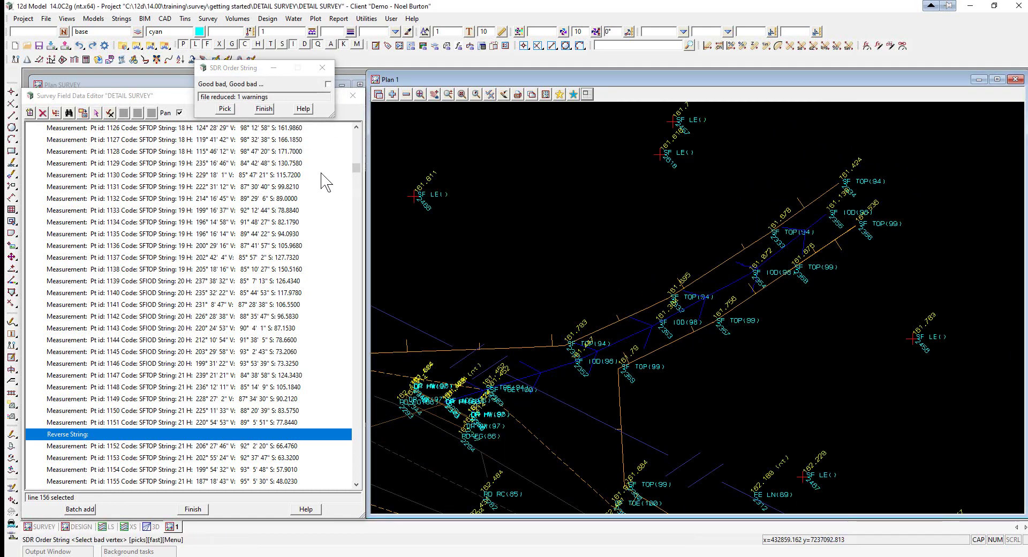
click(263, 108)
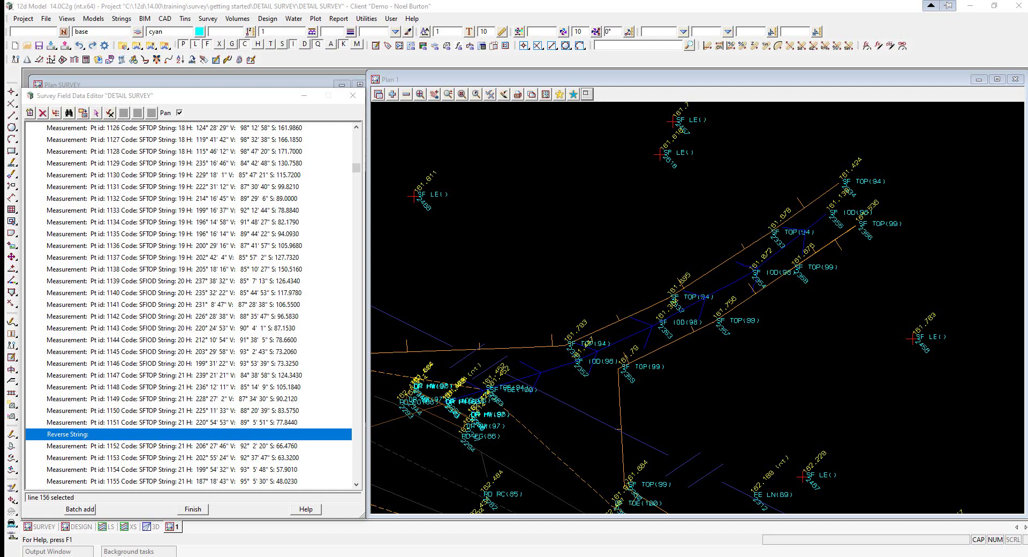
- Look through the field data from the late strings back to string 7 for the Reverse String and Target Height records
click(357, 177)
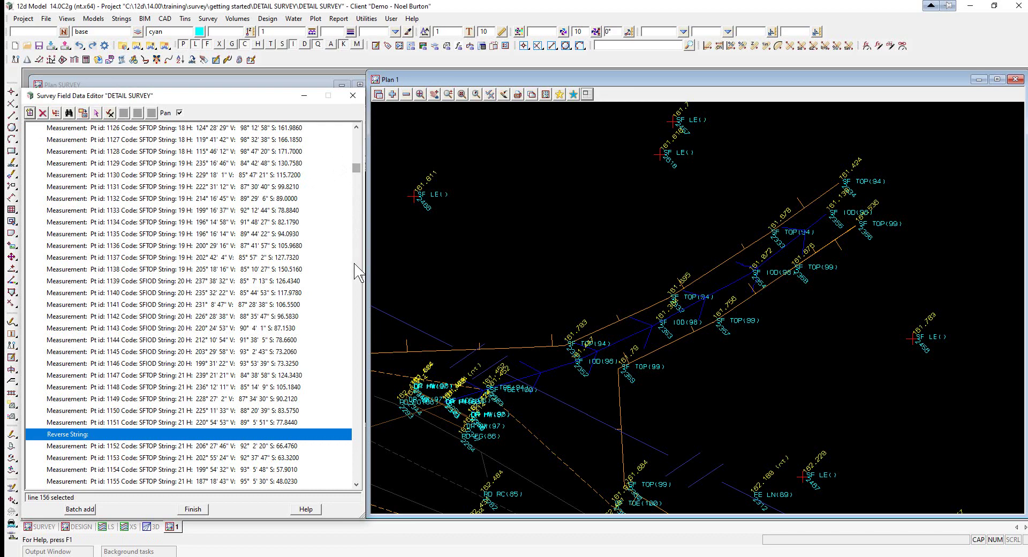
click(360, 375)
drag(360, 375, 360, 474)
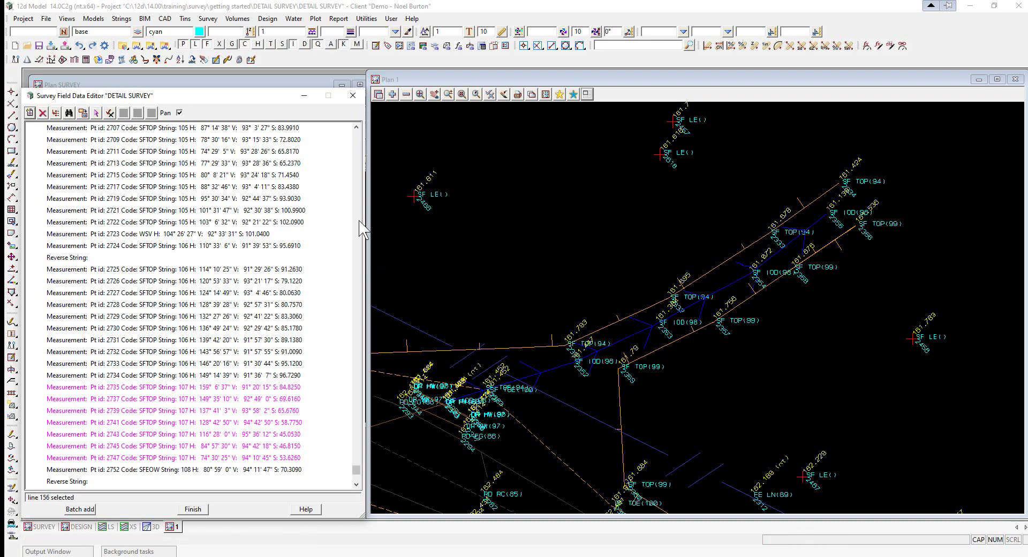
drag(360, 223, 367, 153)
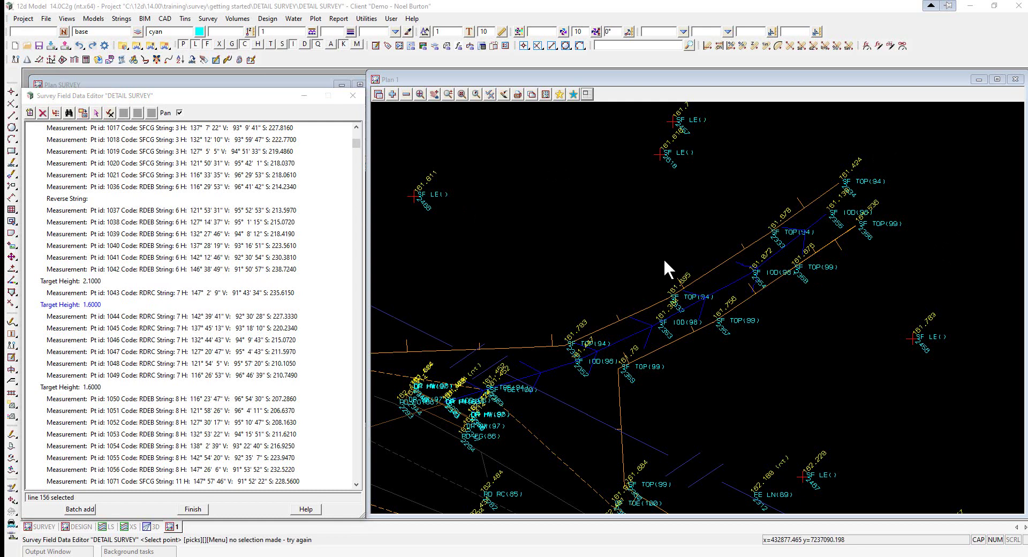
- Pick SF LE point 2457 in the plan and deactivate its measurement, applying the swing to all and continuing past all check measurements
scroll(663, 259, down, 1)
scroll(671, 114, up, 1)
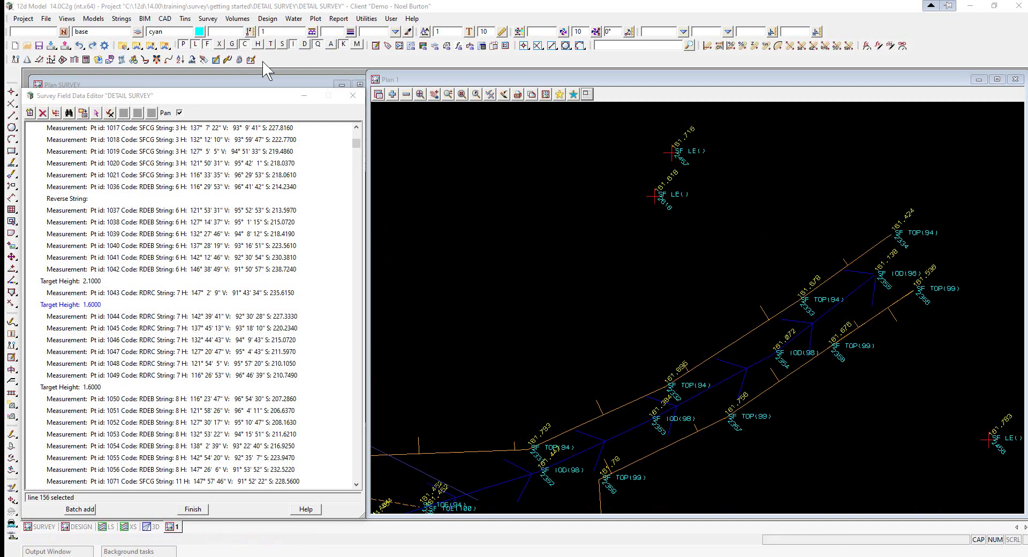
click(96, 114)
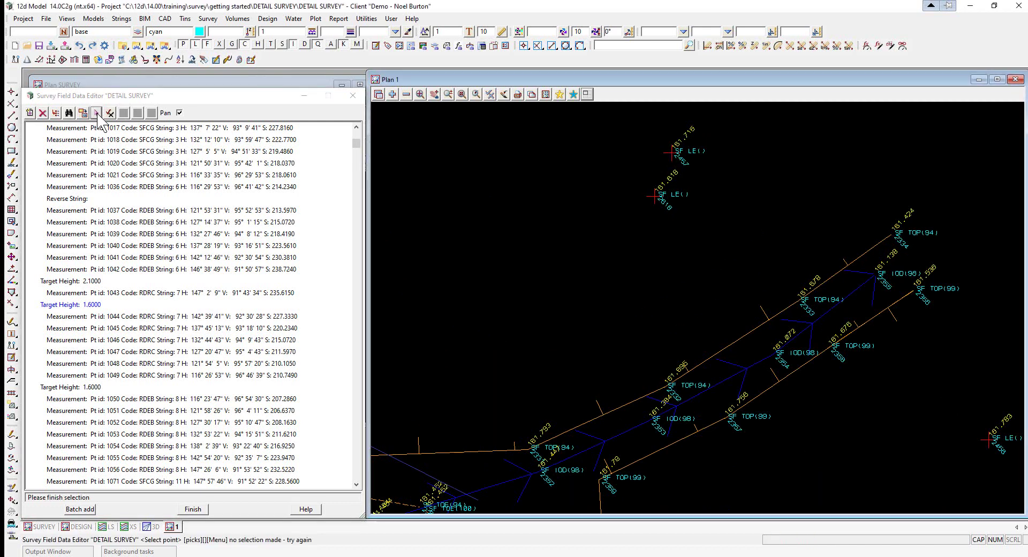
click(671, 153)
middle_click(670, 153)
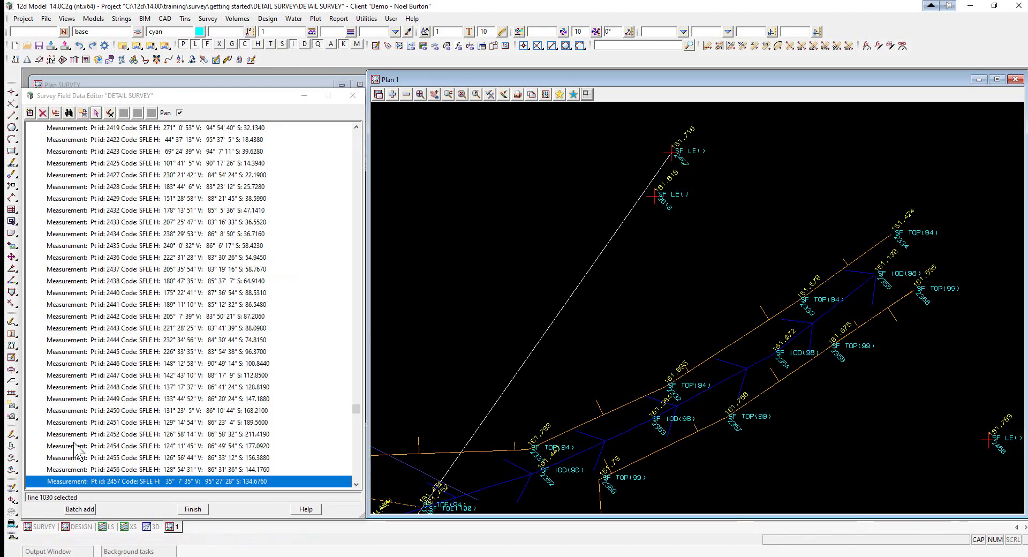
click(43, 114)
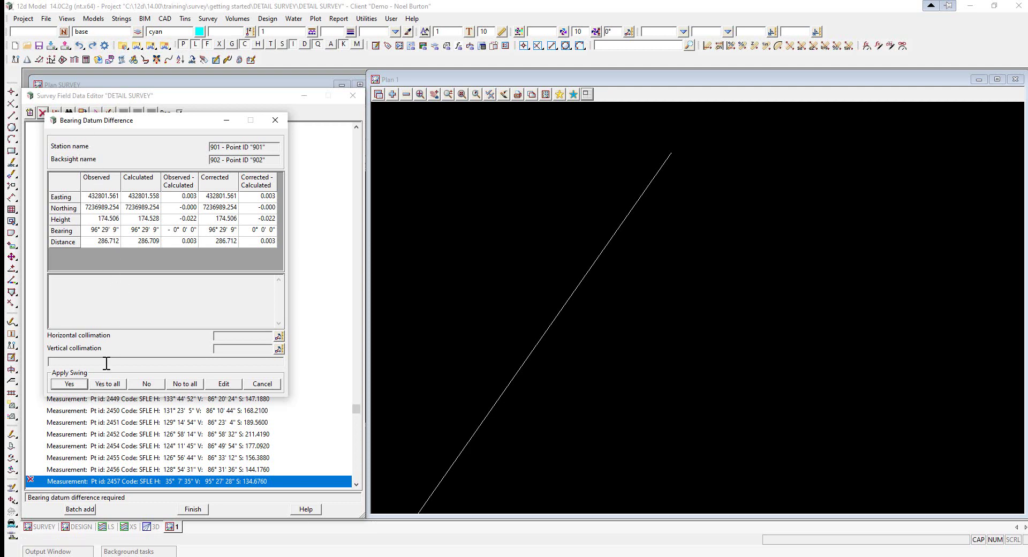
click(109, 381)
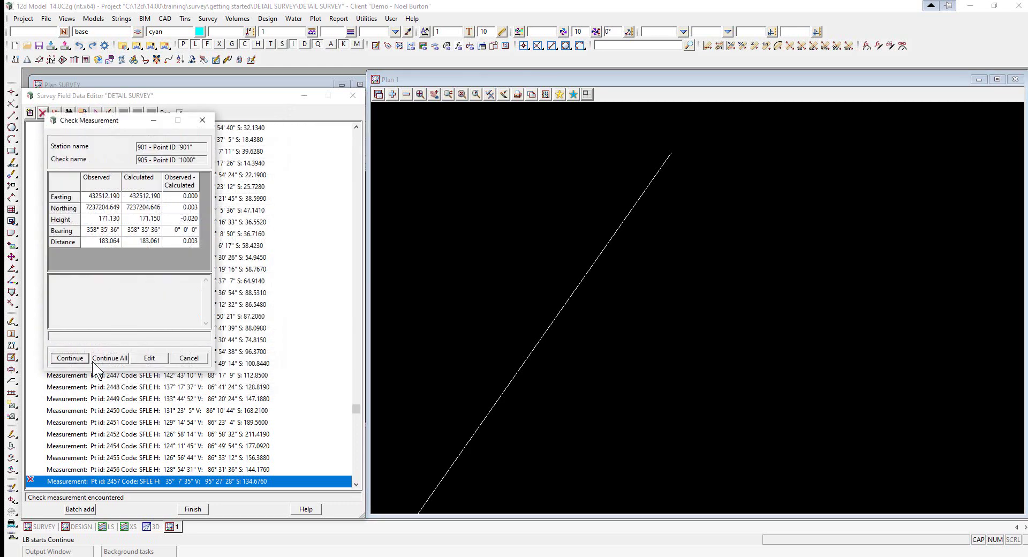
click(110, 358)
scroll(96, 375, down, 4)
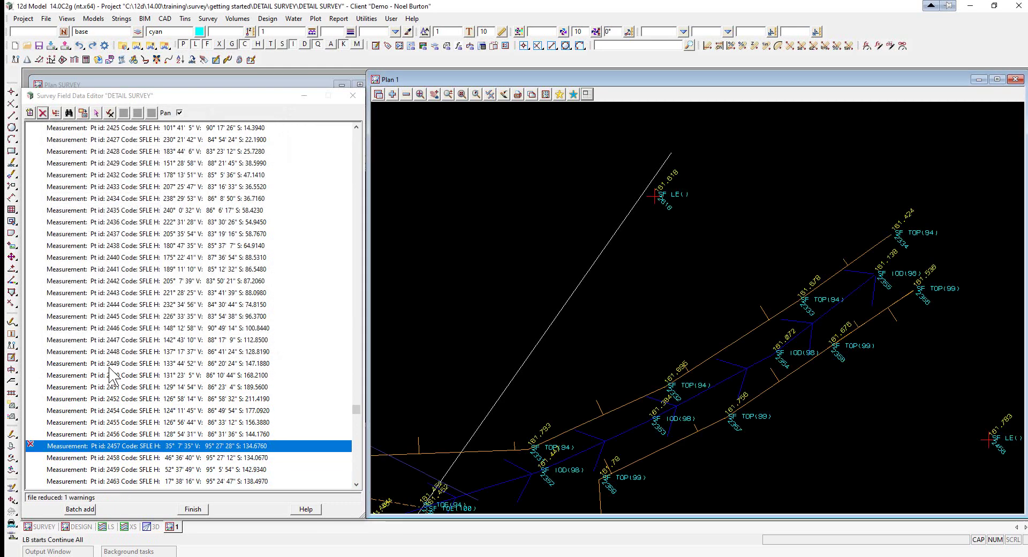
- Reactivate the measurement of SF LE point 2457 in the field data
click(66, 363)
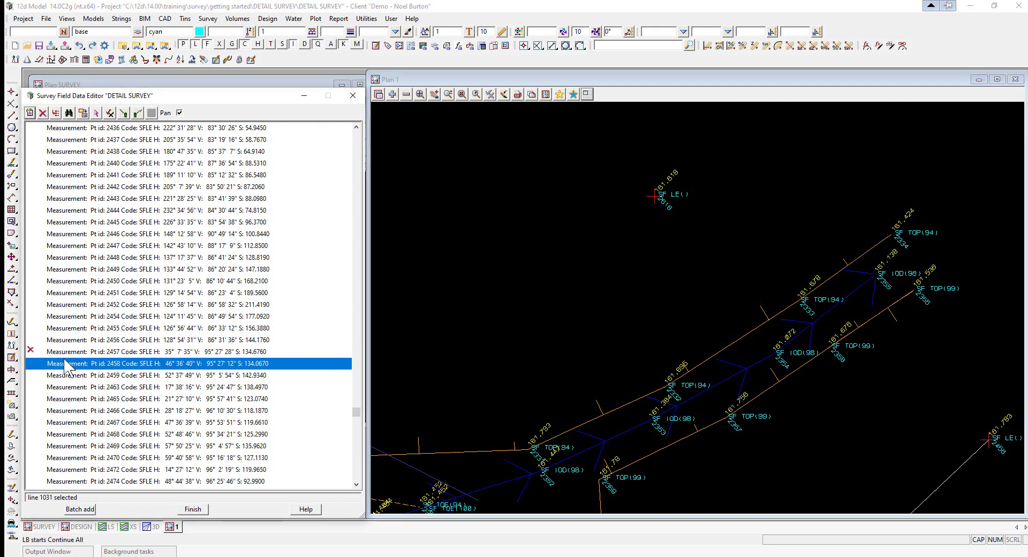
click(45, 352)
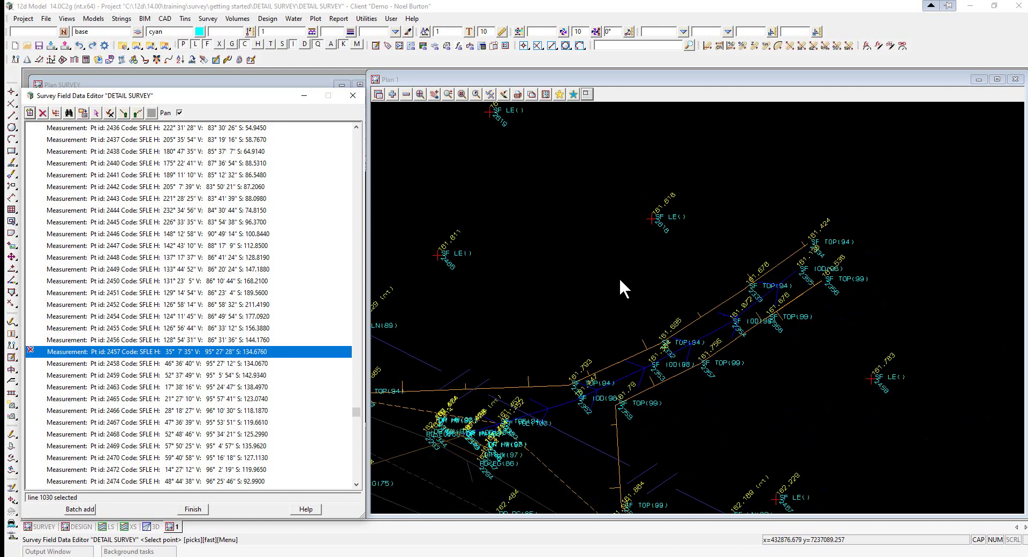
click(42, 112)
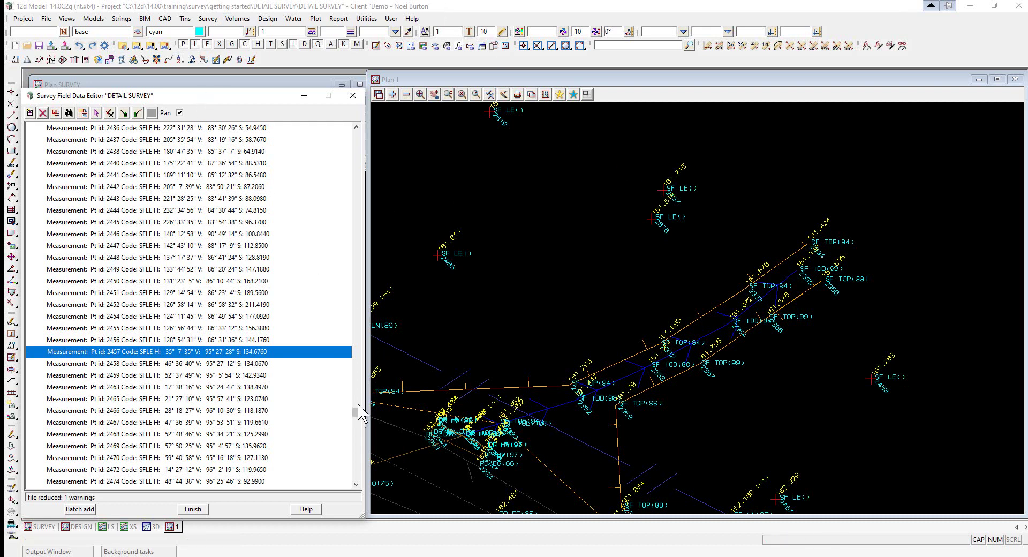
- Search downward from the start of the field data for point ID 2618
drag(356, 411, 356, 135)
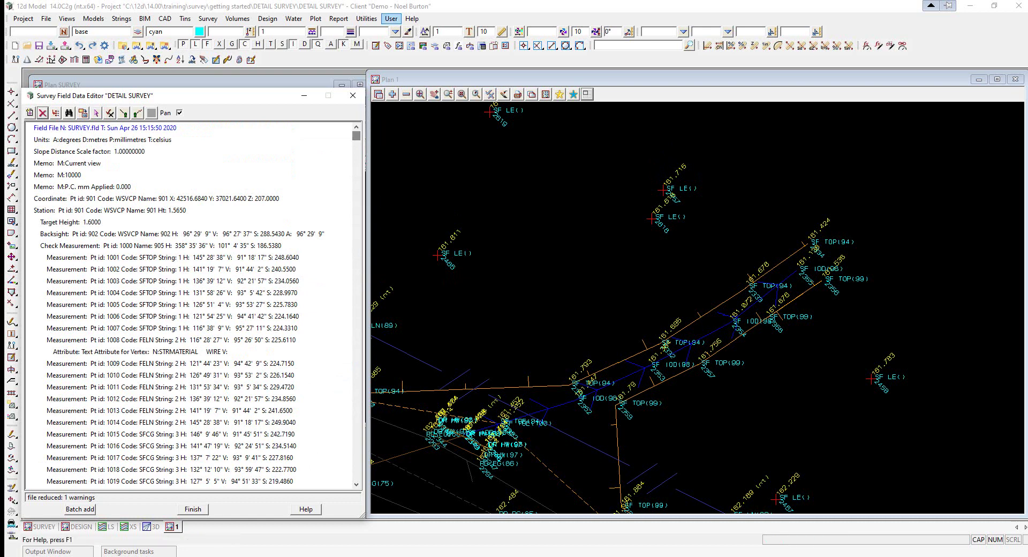
click(80, 151)
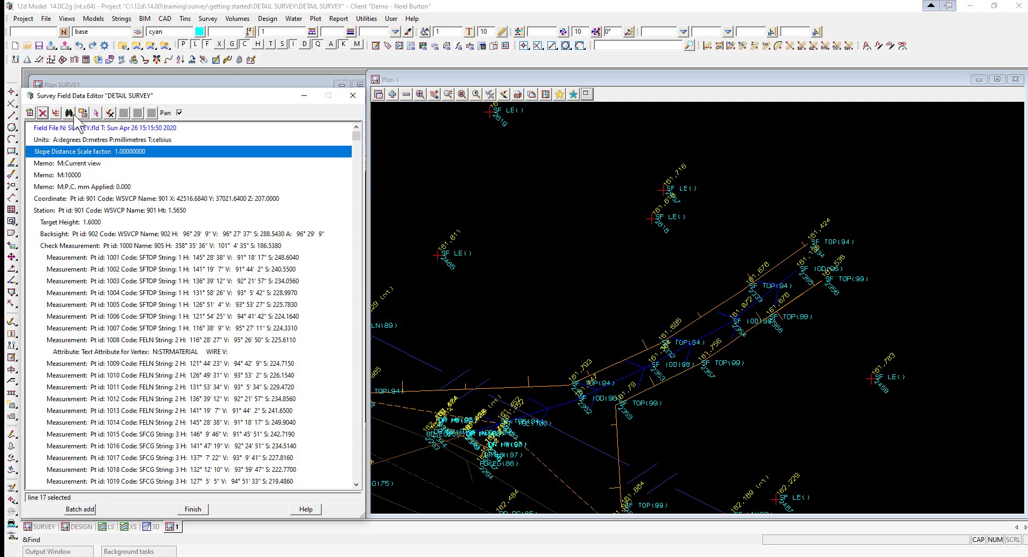
click(69, 113)
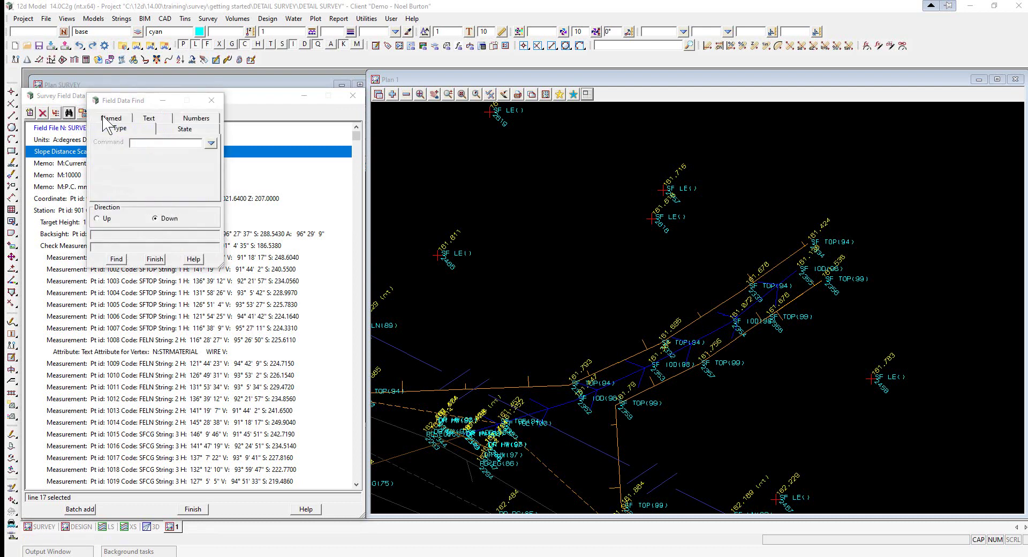
click(110, 119)
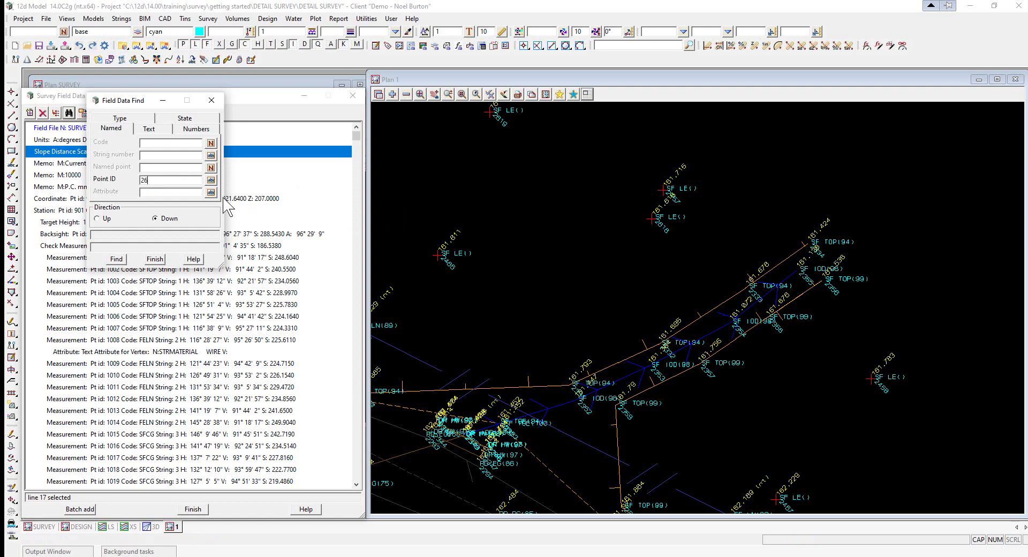
click(116, 259)
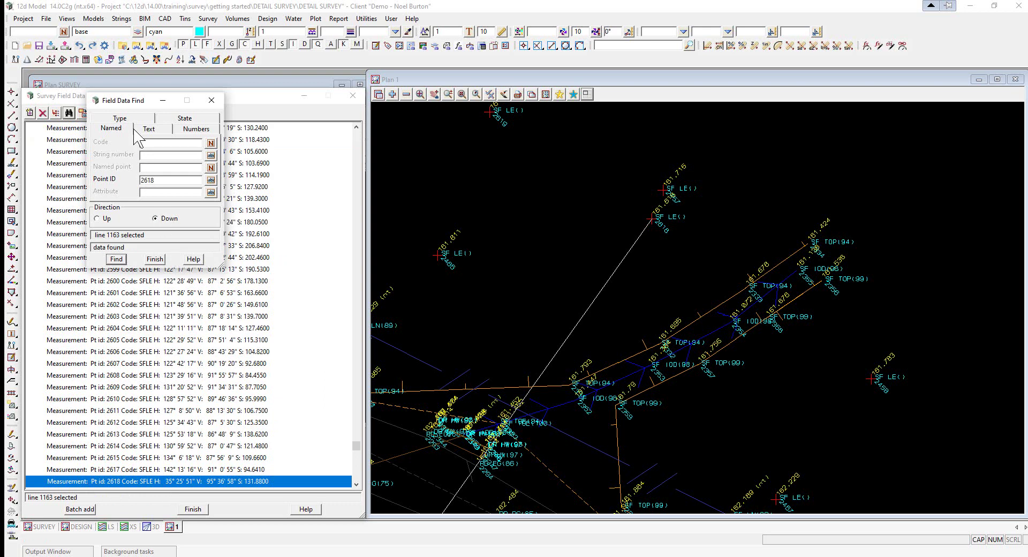
- Clear the point ID criterion and search downward from the start of the field data for the Arc fitting start command (opcode 61)
double_click(147, 180)
key(Delete)
drag(355, 452, 347, 135)
click(59, 139)
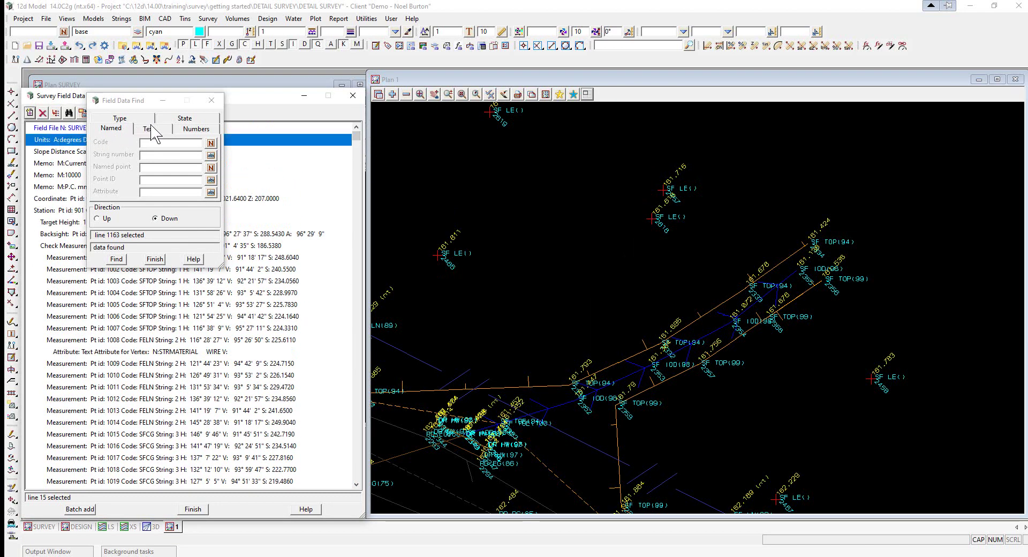
click(121, 119)
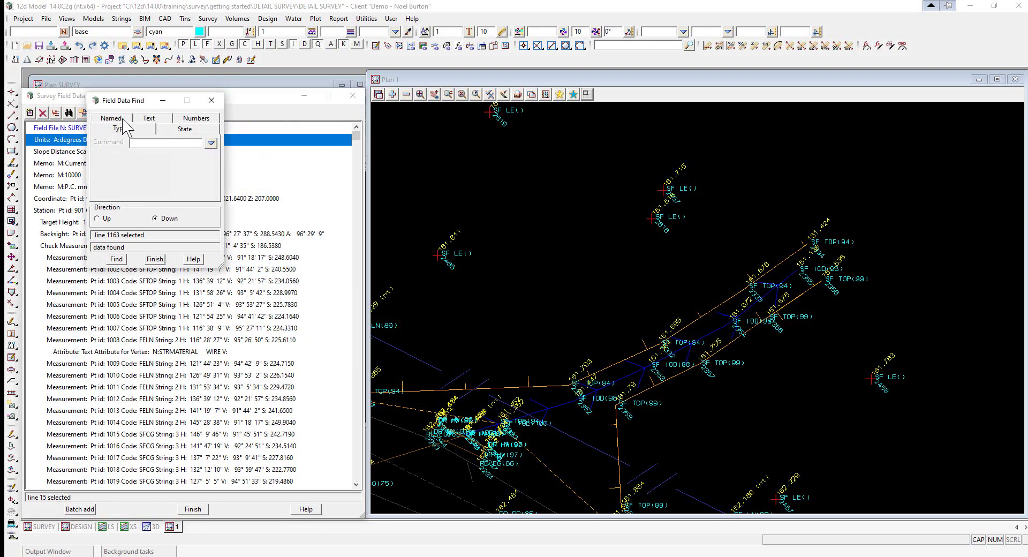
click(211, 144)
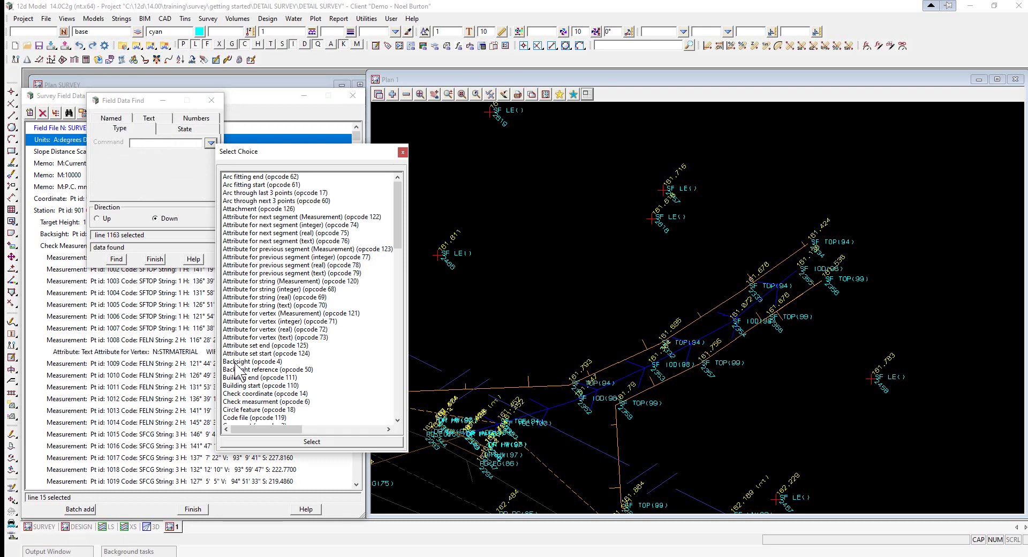
click(238, 184)
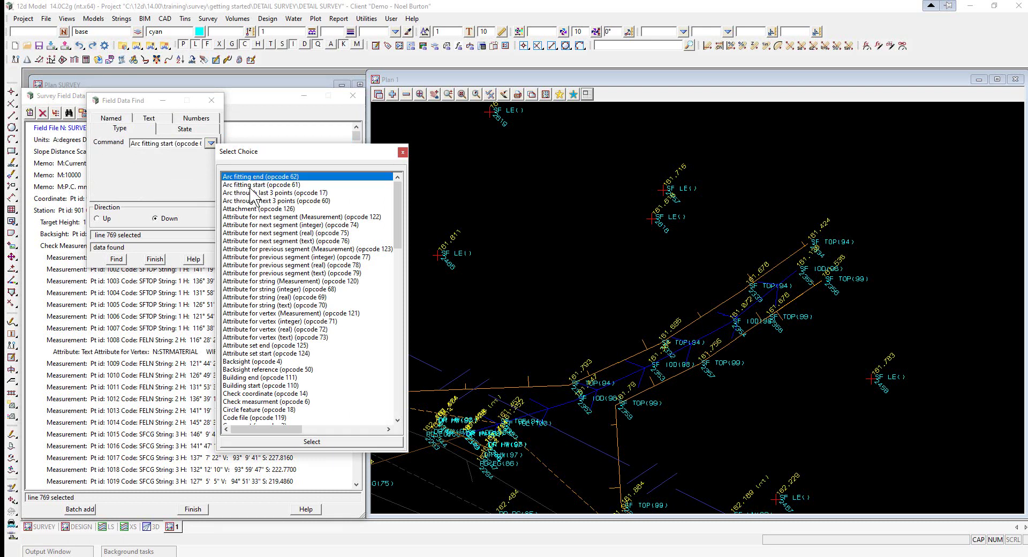
double_click(251, 185)
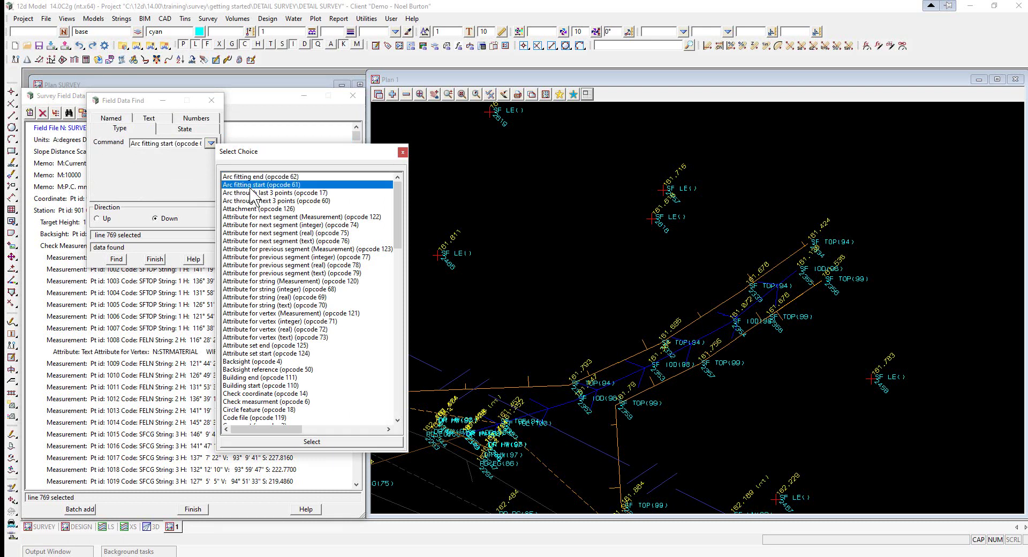
click(117, 260)
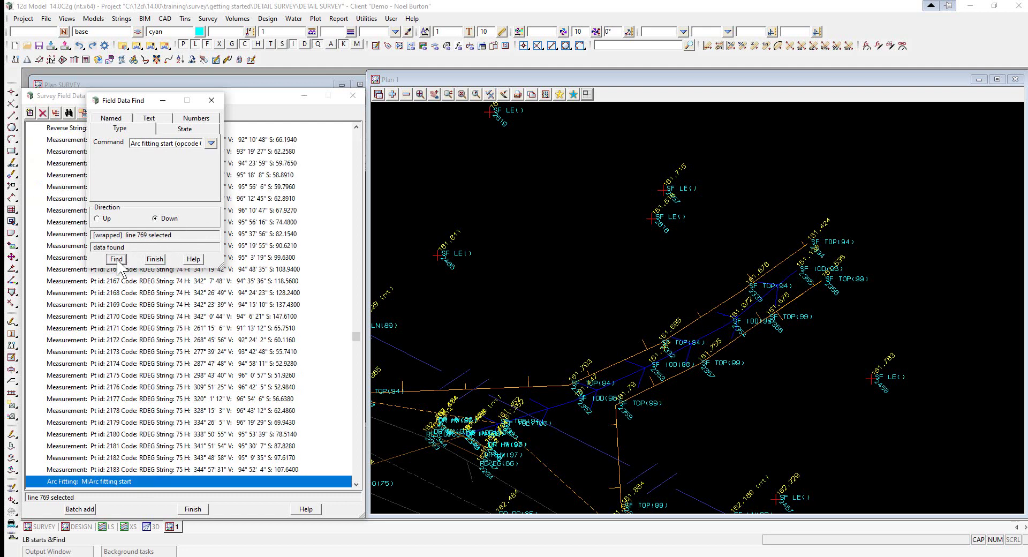
- Select the measurement of point 2184 after the arc fitting start record and examine its curve in the plan
click(190, 485)
scroll(127, 485, down, 2)
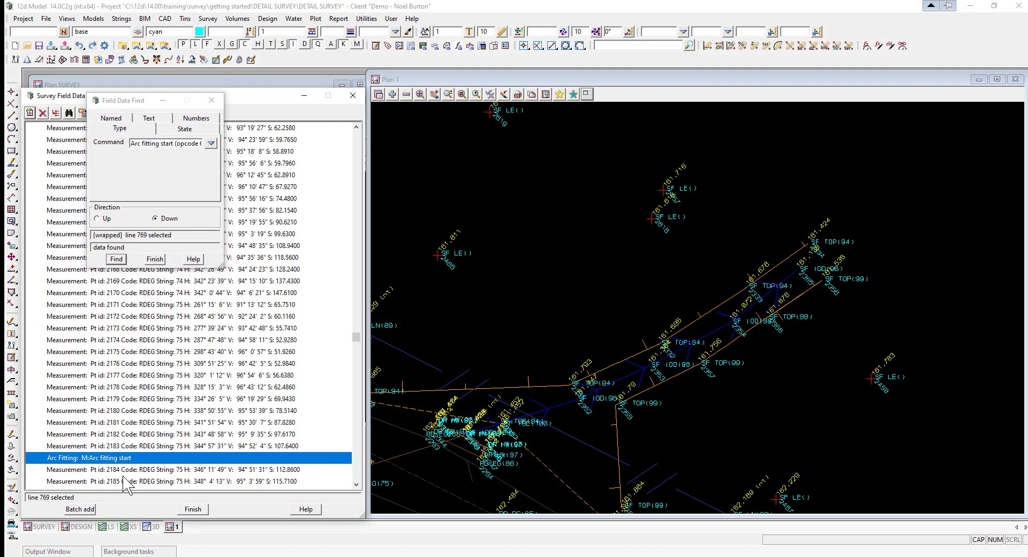
click(115, 470)
scroll(633, 452, up, 2)
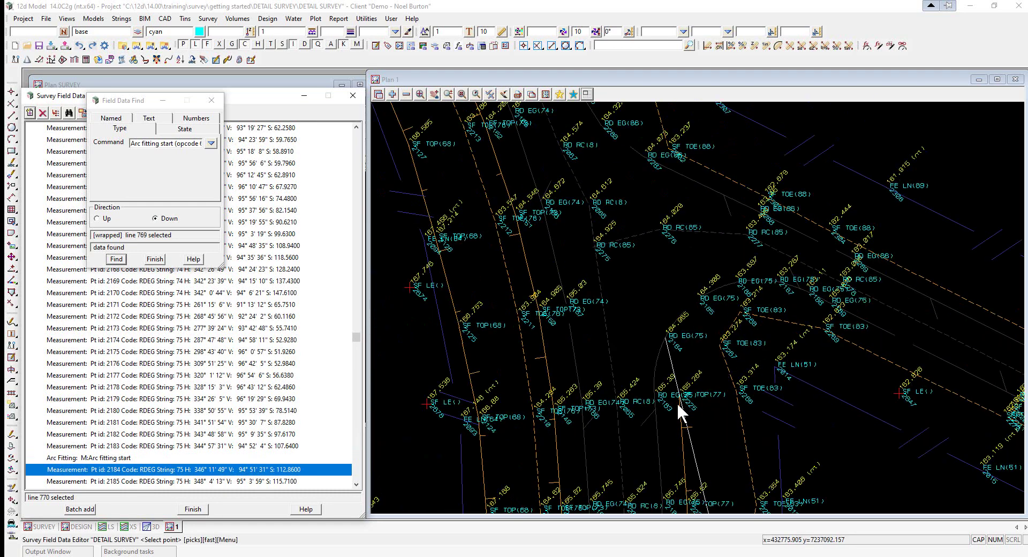
scroll(679, 406, up, 2)
scroll(664, 314, up, 2)
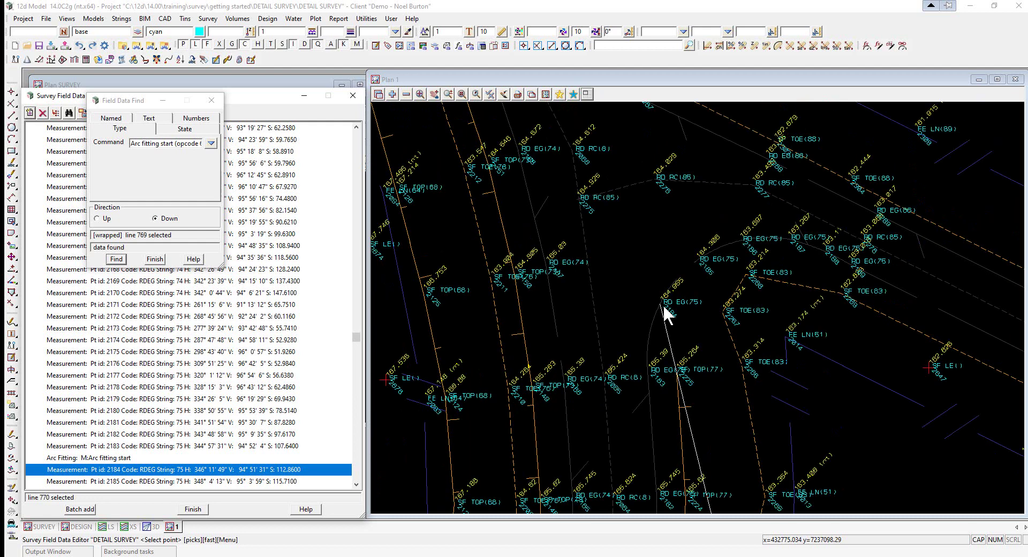
scroll(660, 314, down, 1)
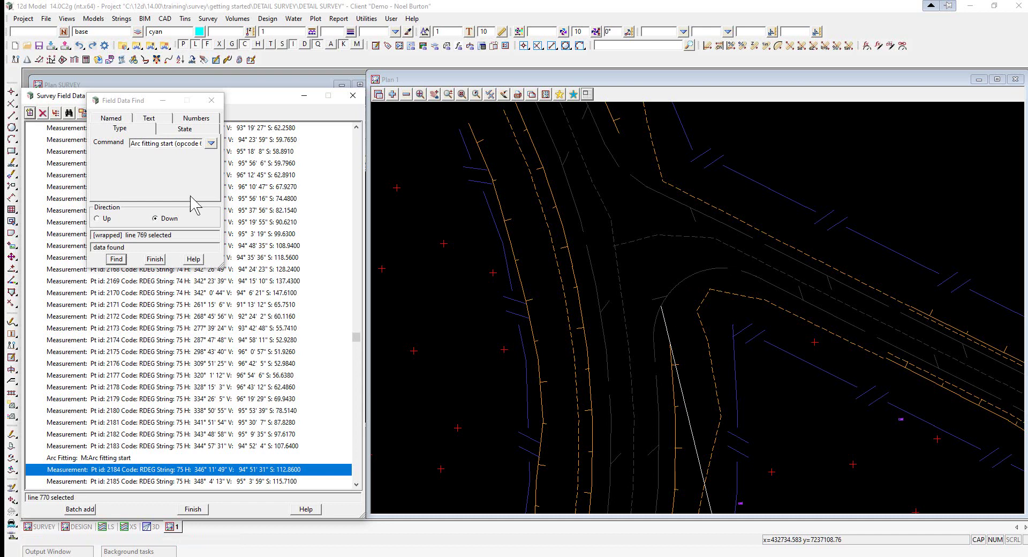
- Clear the Arc fitting start command from the find criteria
click(211, 143)
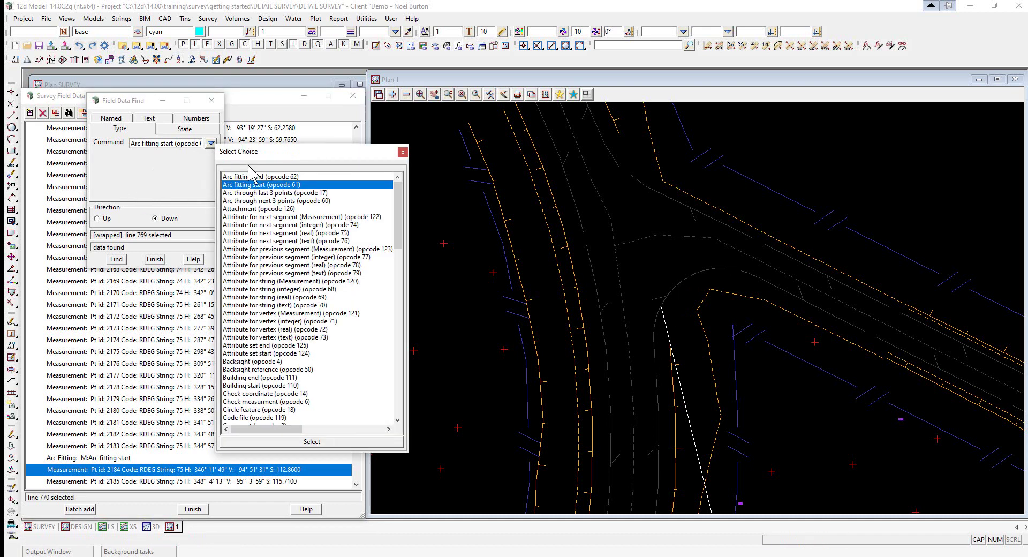
click(403, 149)
drag(176, 143, 59, 145)
key(Delete)
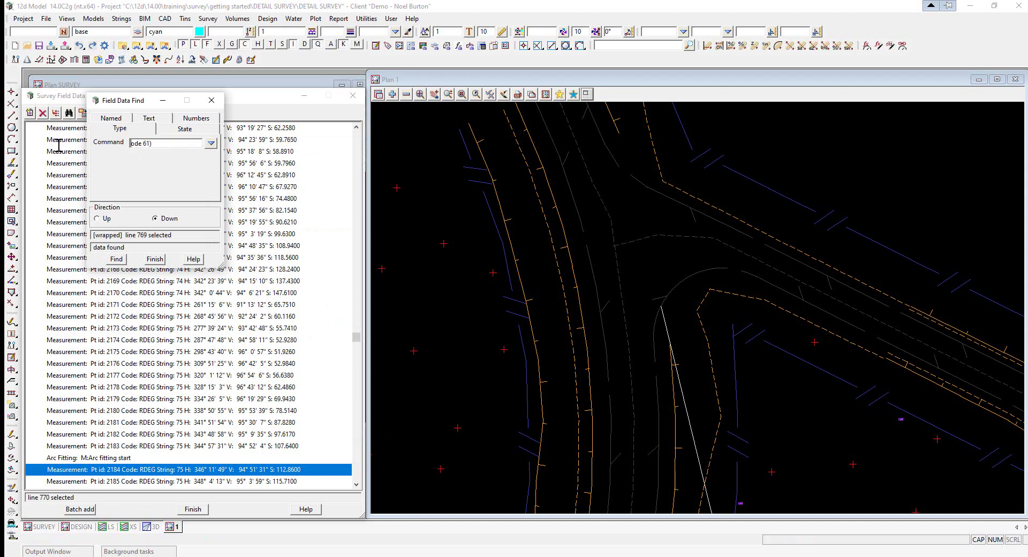
key(shift+End)
key(Delete)
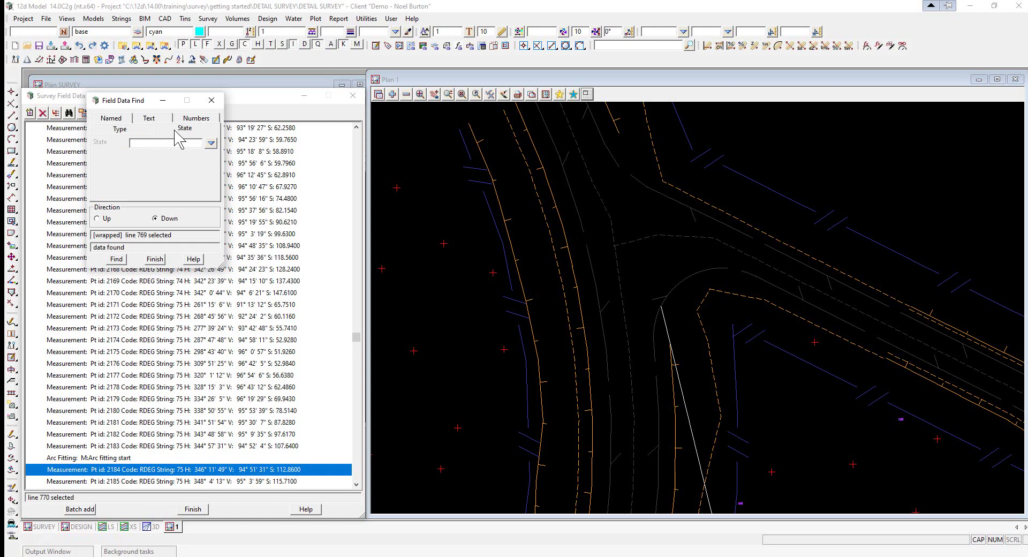
- Search downward from the first line of the field data for records with the state Added
drag(125, 102, 193, 98)
drag(355, 336, 370, 144)
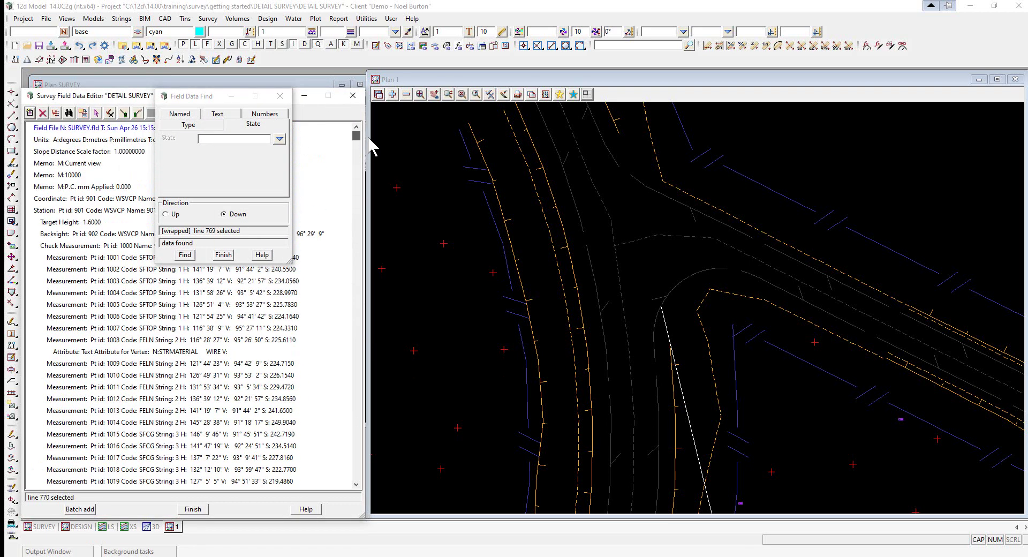
click(241, 140)
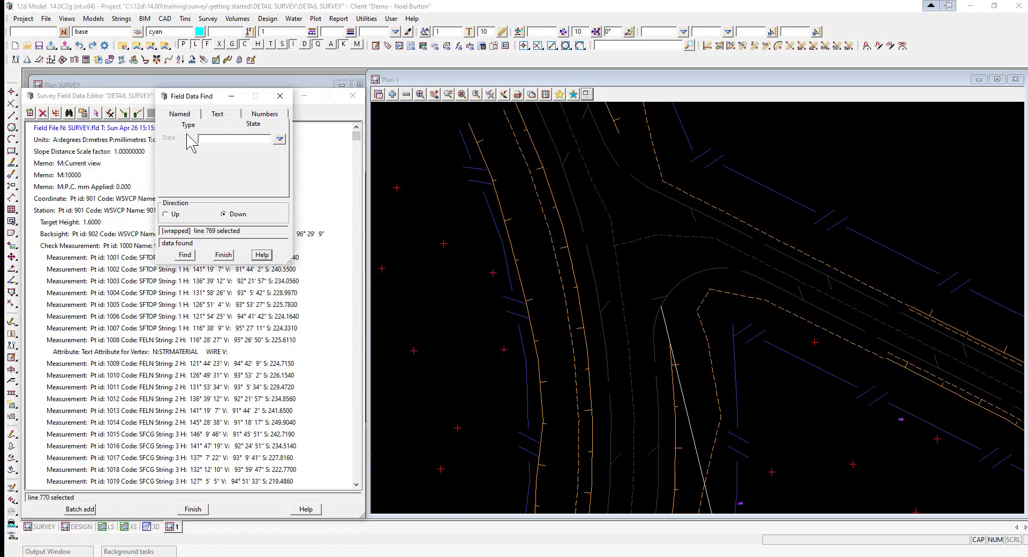
click(117, 130)
click(279, 140)
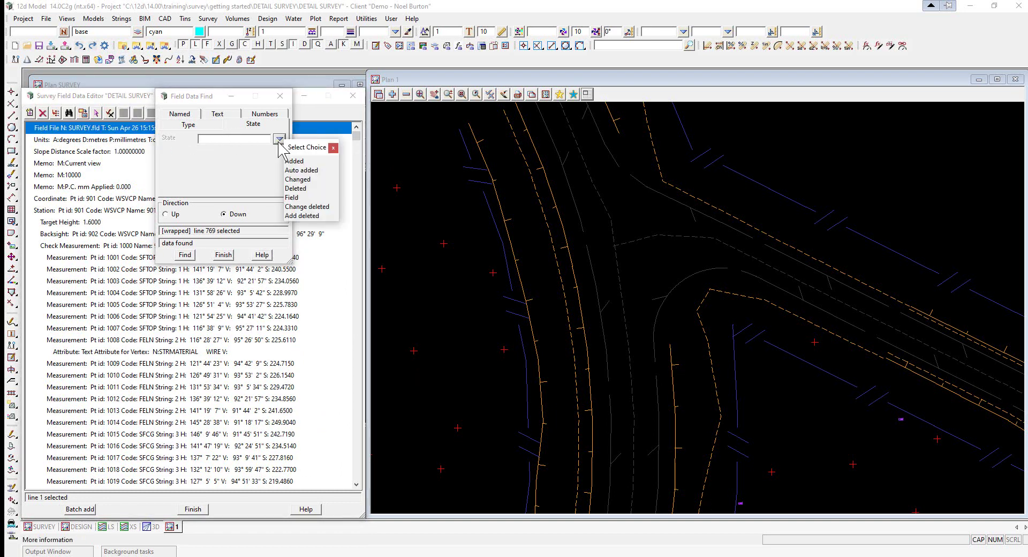
click(294, 161)
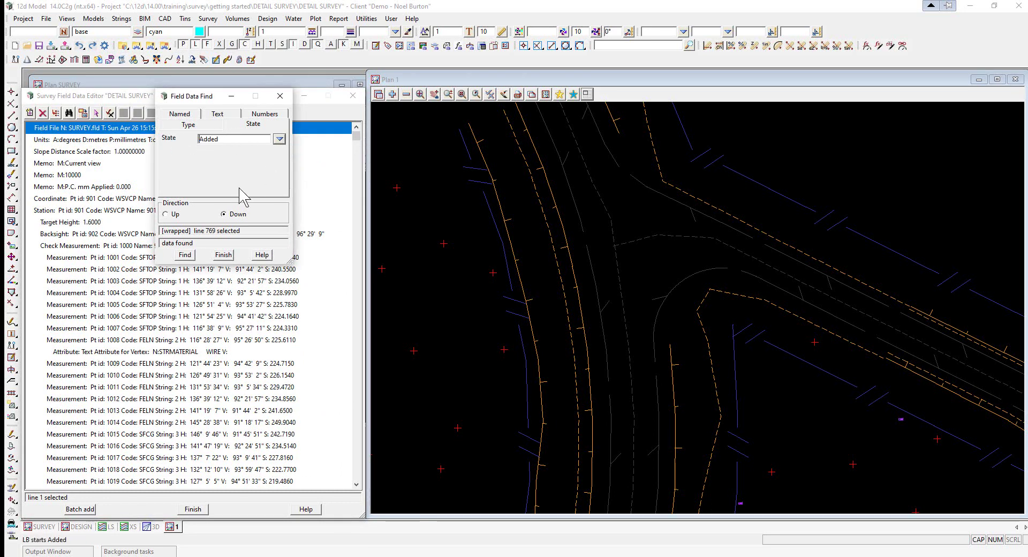
click(196, 255)
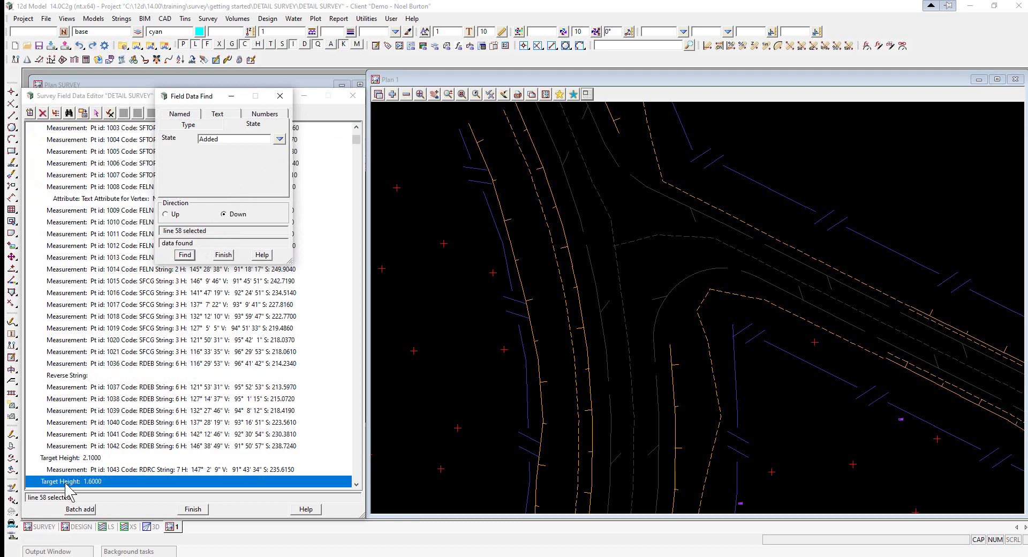
- Locate point 1044 below the added target height, find the next added record, locate point 1152 below it, and close the search
scroll(71, 455, down, 3)
click(81, 400)
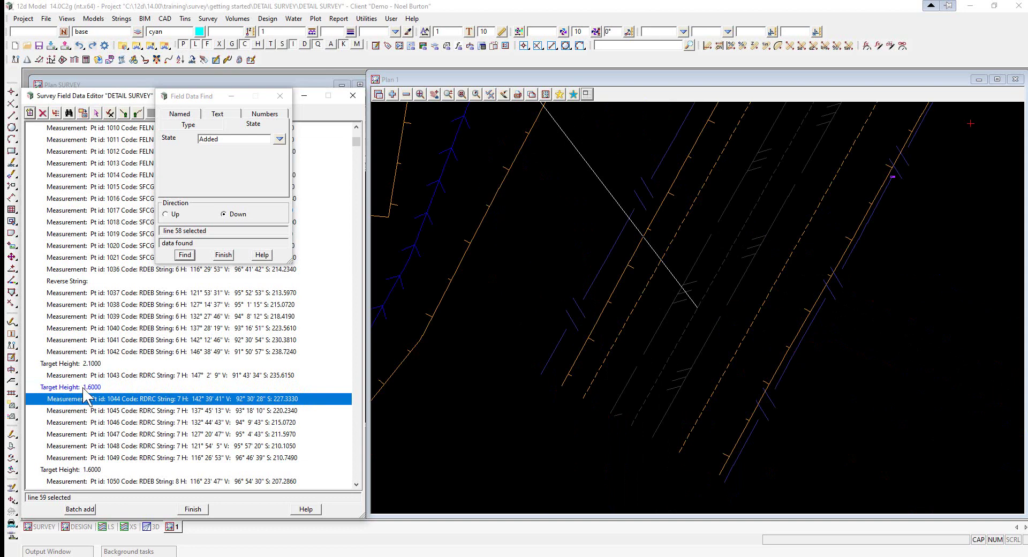
click(185, 255)
scroll(109, 399, down, 2)
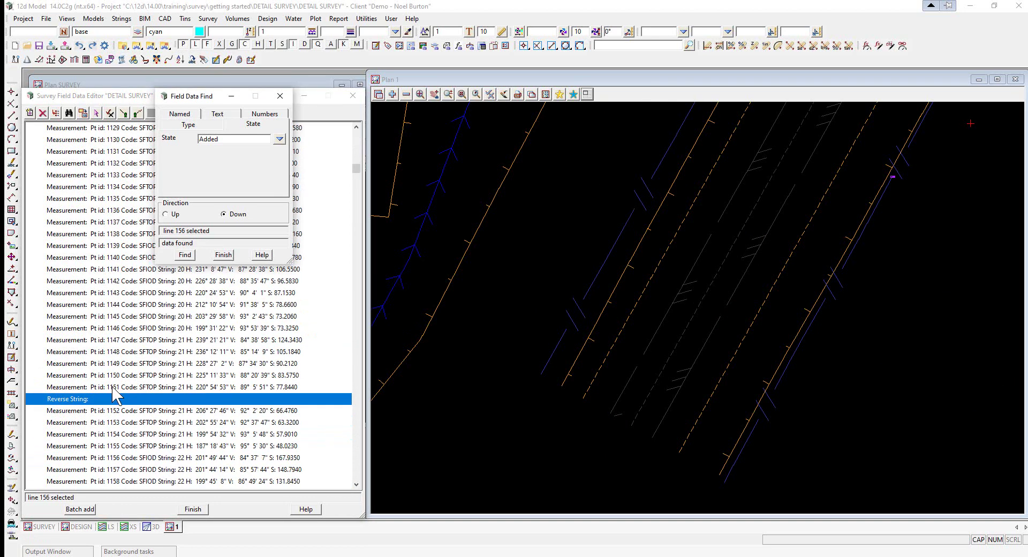
click(95, 412)
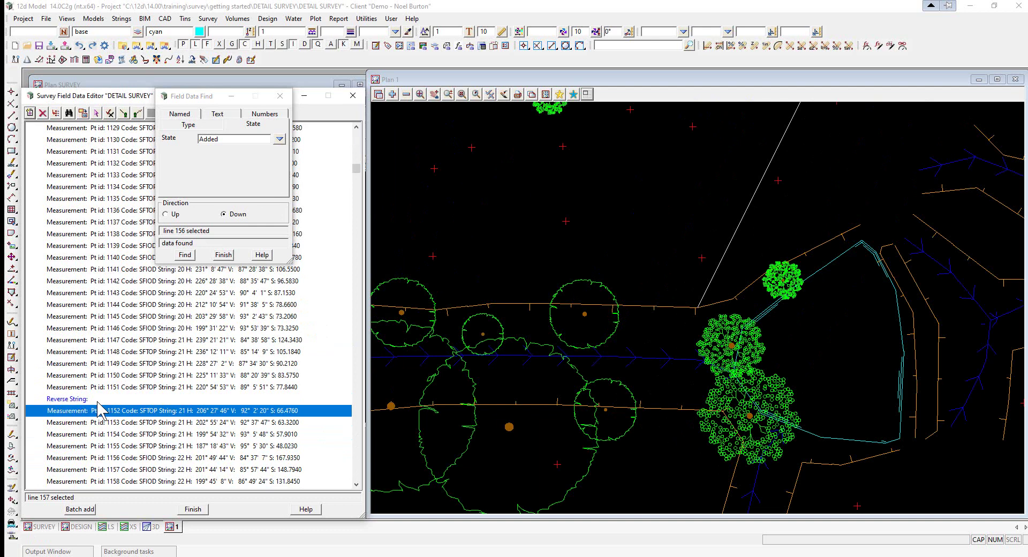
key(Escape)
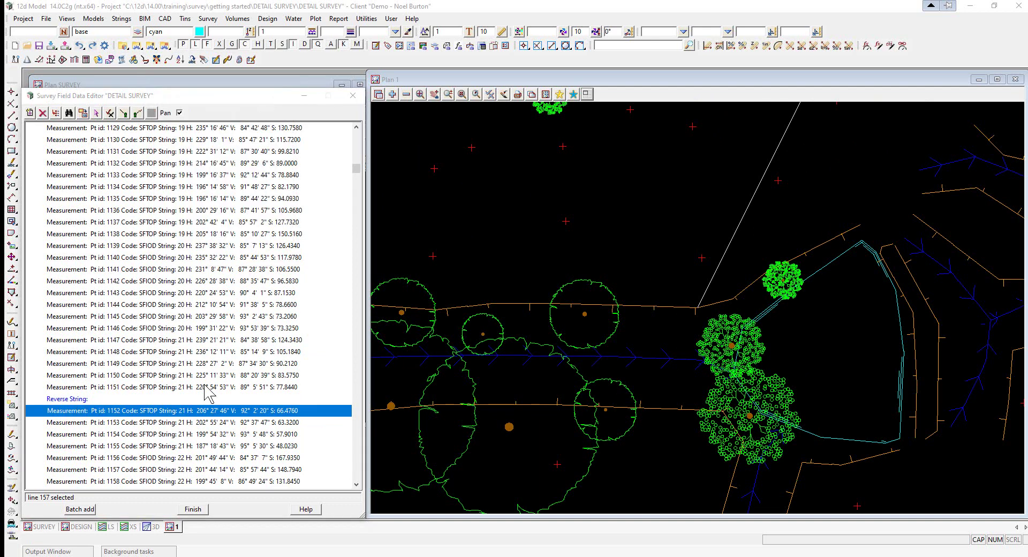
- Pick the VE TRE tree at point 1513 in the plan to locate its measurement in the field data
scroll(185, 412, down, 2)
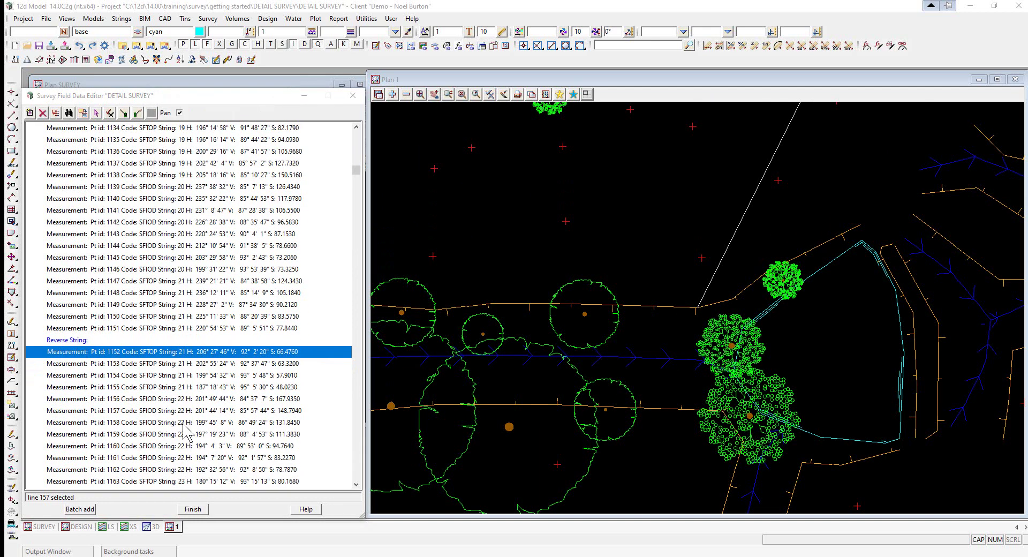
scroll(621, 399, down, 3)
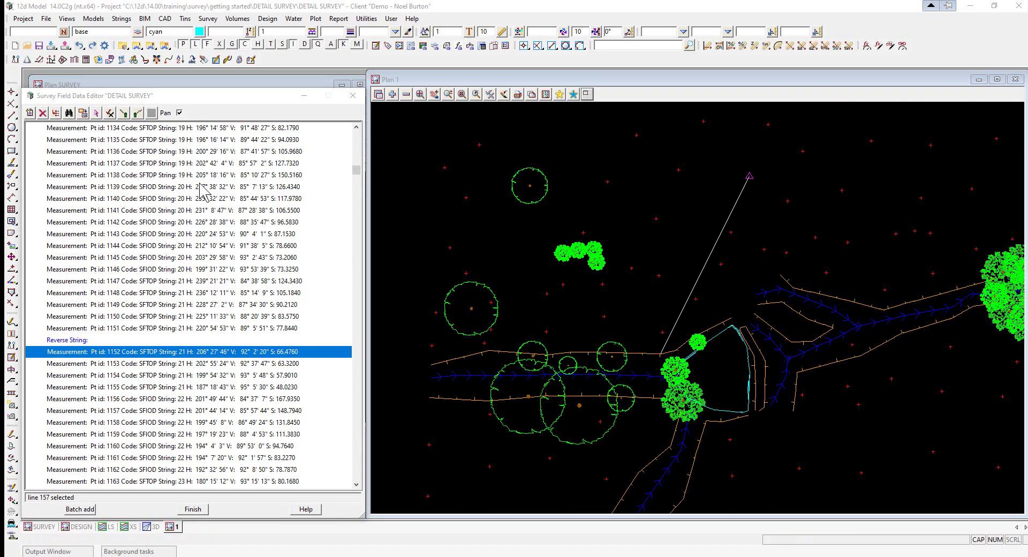
click(97, 114)
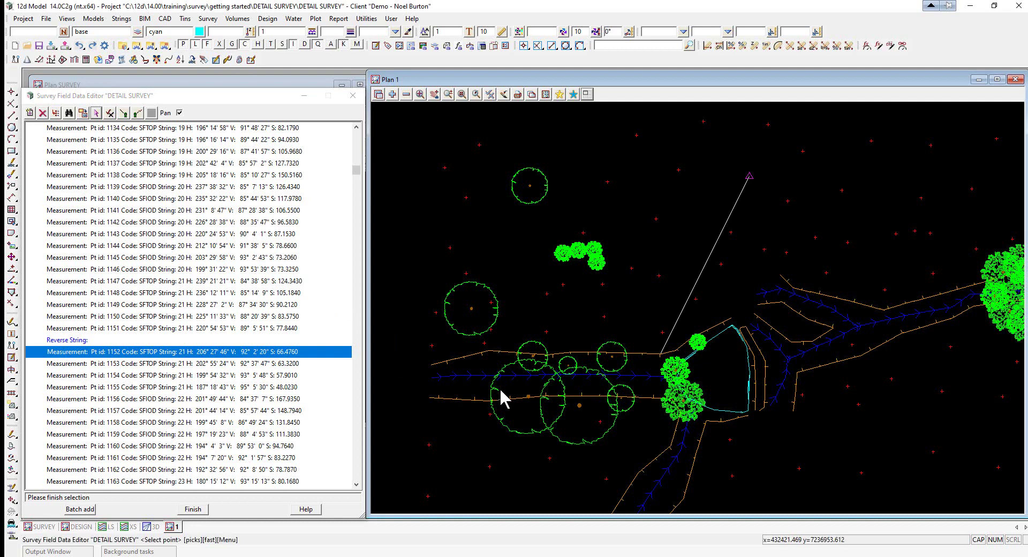
click(579, 414)
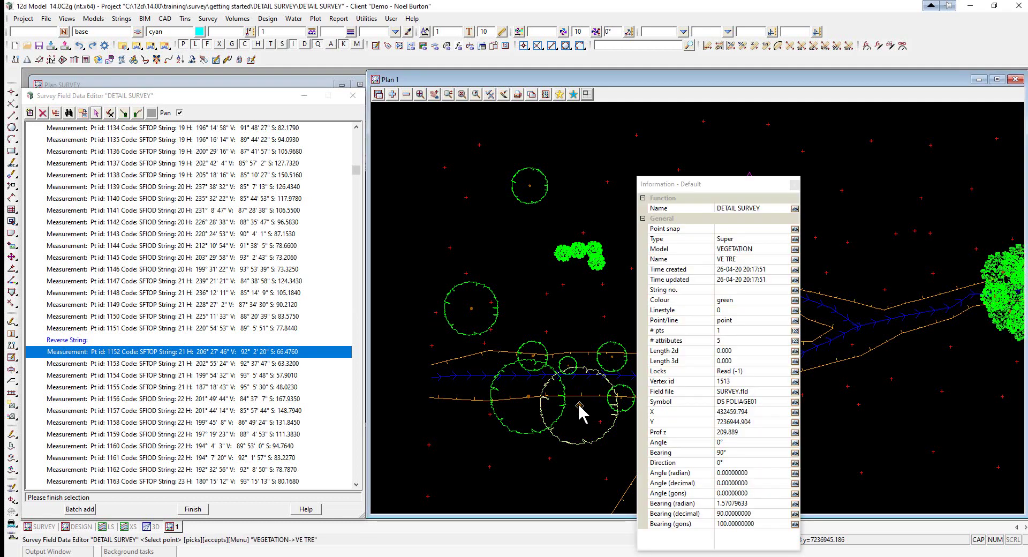
middle_click(580, 414)
scroll(247, 420, down, 4)
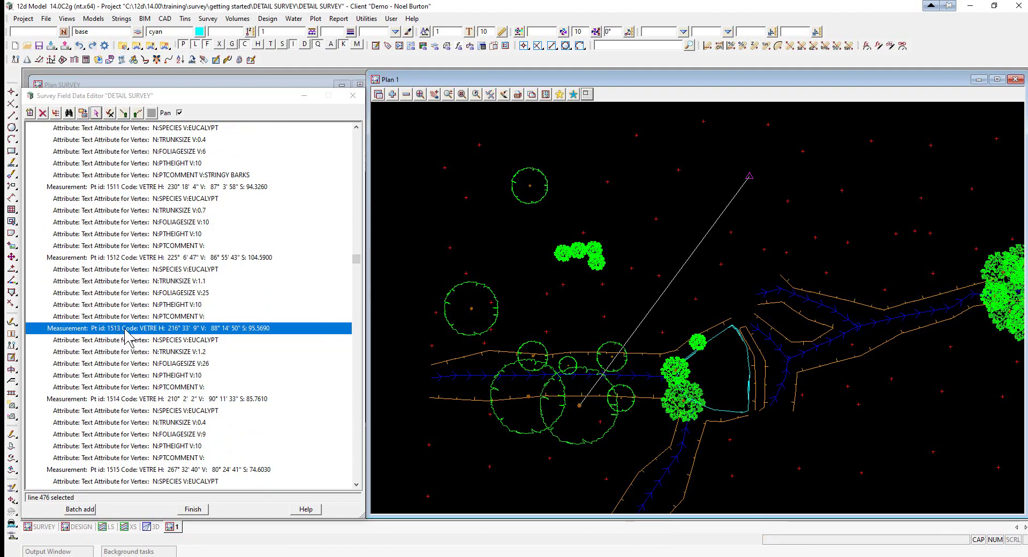
- Set the horizontal angle of the point 1513 measurement to 220°, apply it, and check the tree's position in the plan
double_click(117, 329)
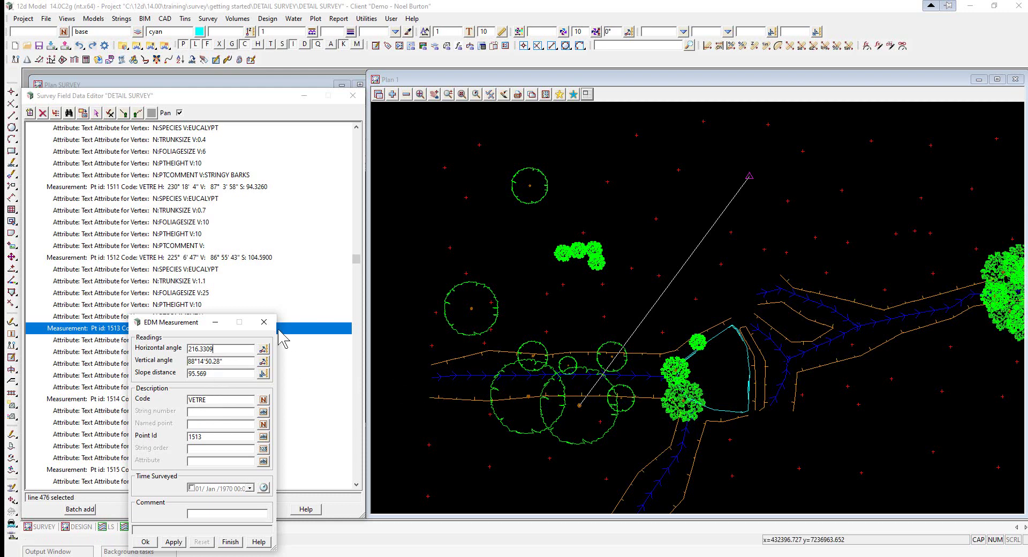
drag(222, 349, 160, 350)
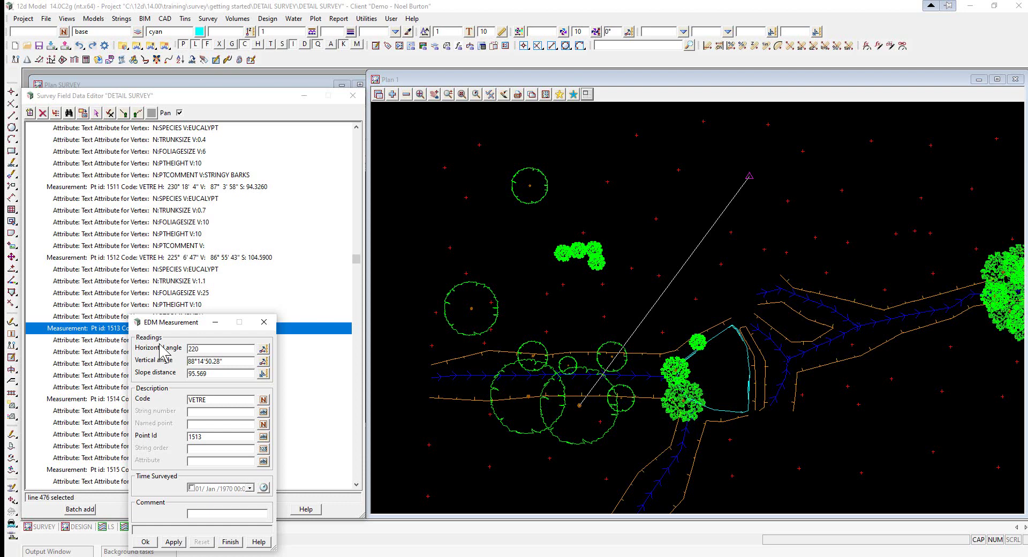
text(220)
key(Tab)
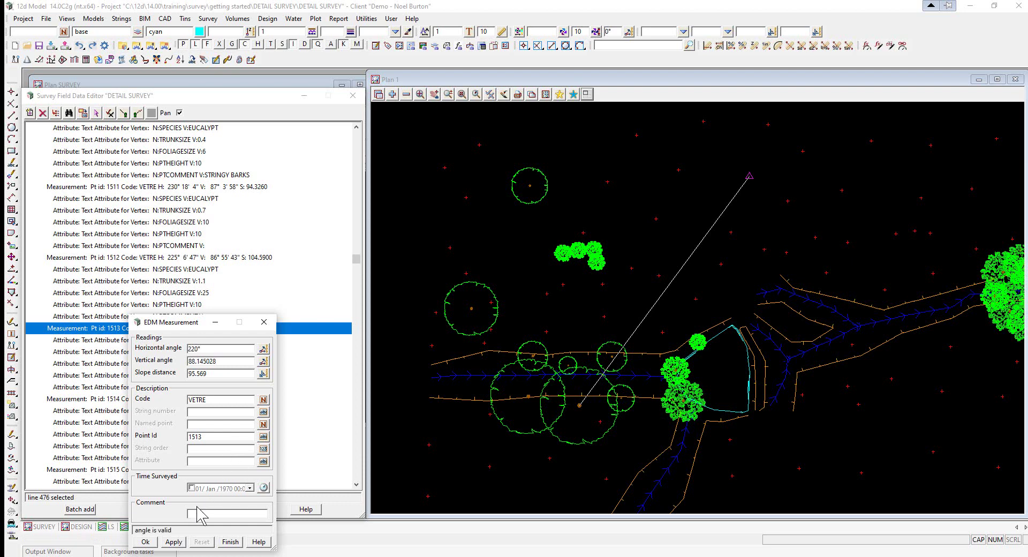
click(174, 542)
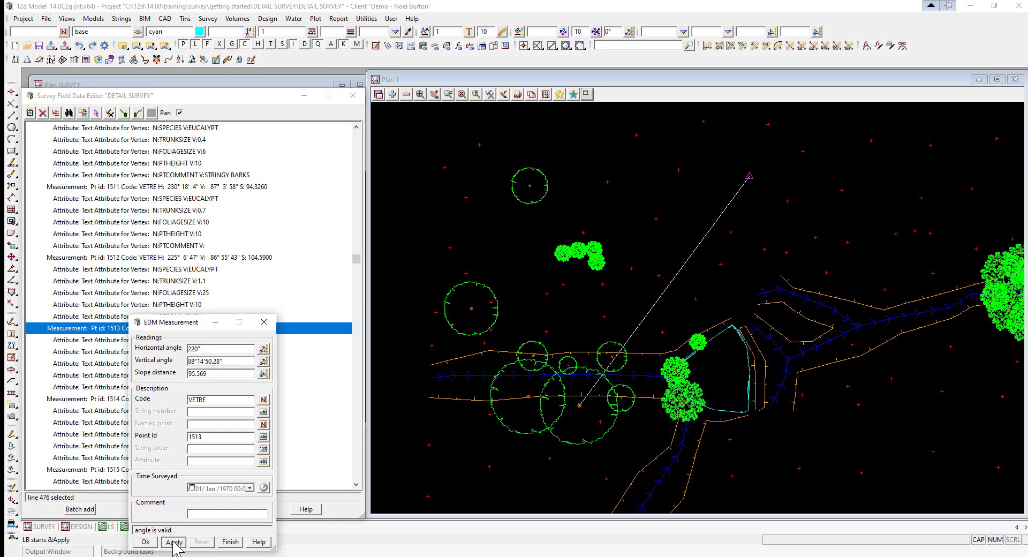
scroll(571, 411, up, 2)
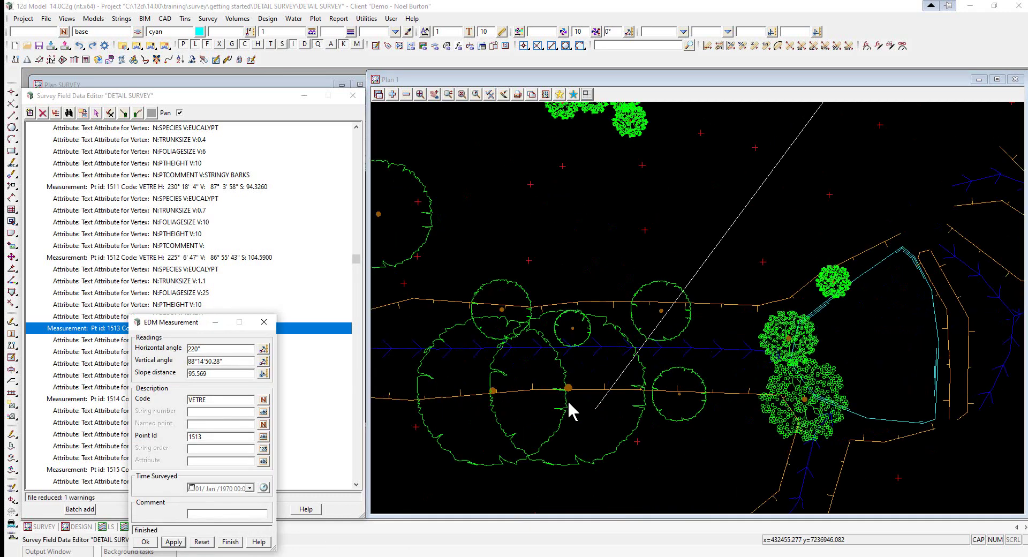
scroll(569, 403, up, 2)
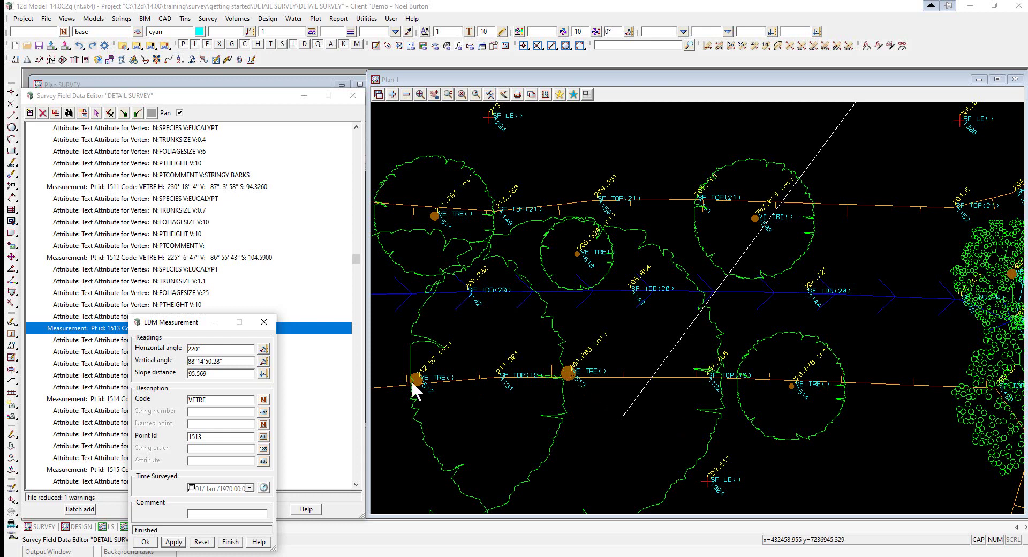
- Reset the point 1513 measurement to its original readings and restore the 220° horizontal angle
click(206, 541)
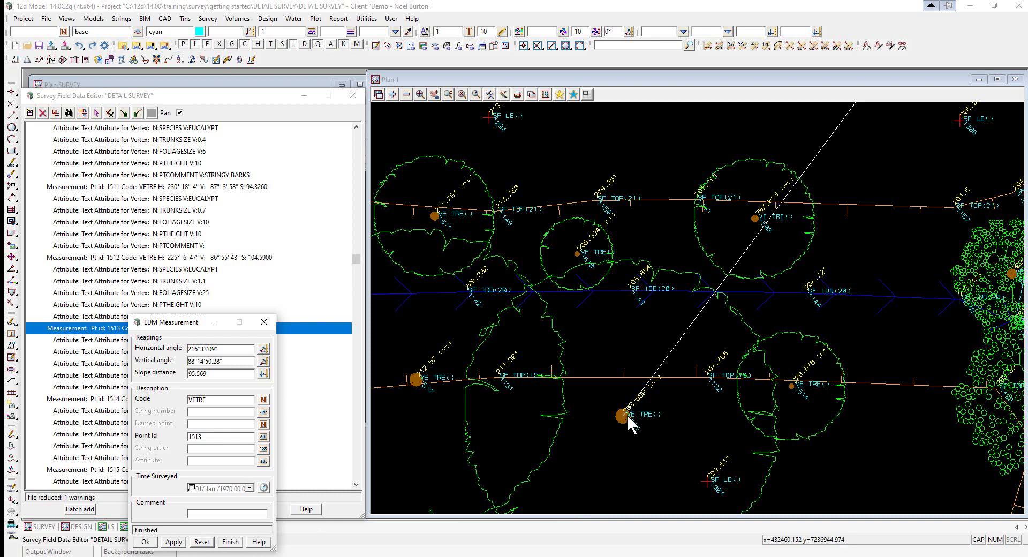
click(195, 542)
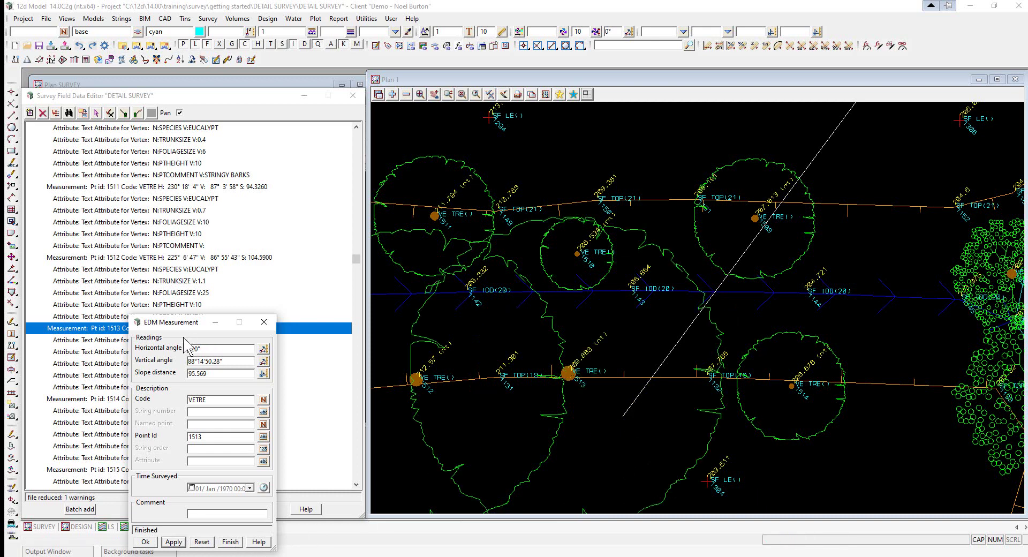
- Reopen the point 1513 measurement, reset it to its original 216°33'09" horizontal angle, and finish editing it
click(230, 542)
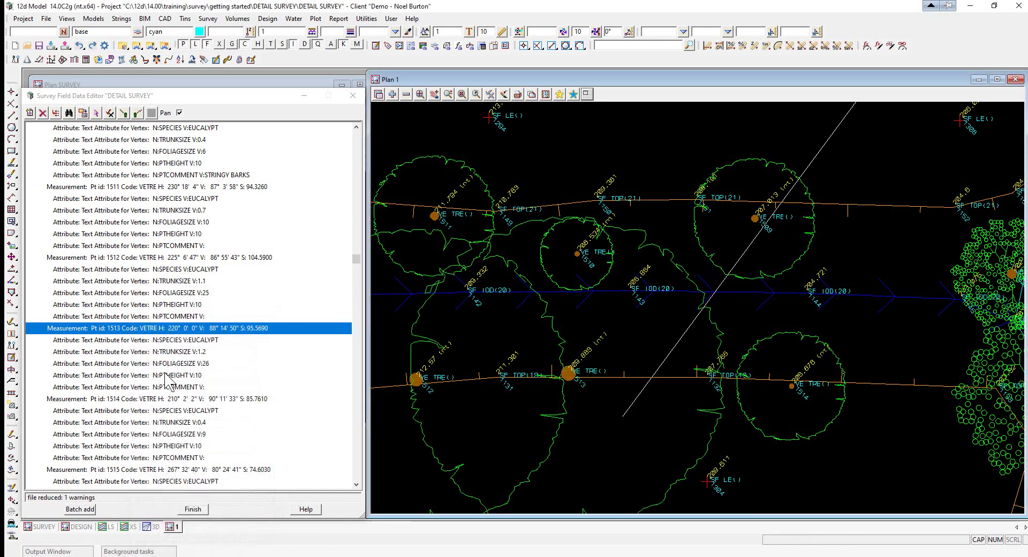
click(163, 339)
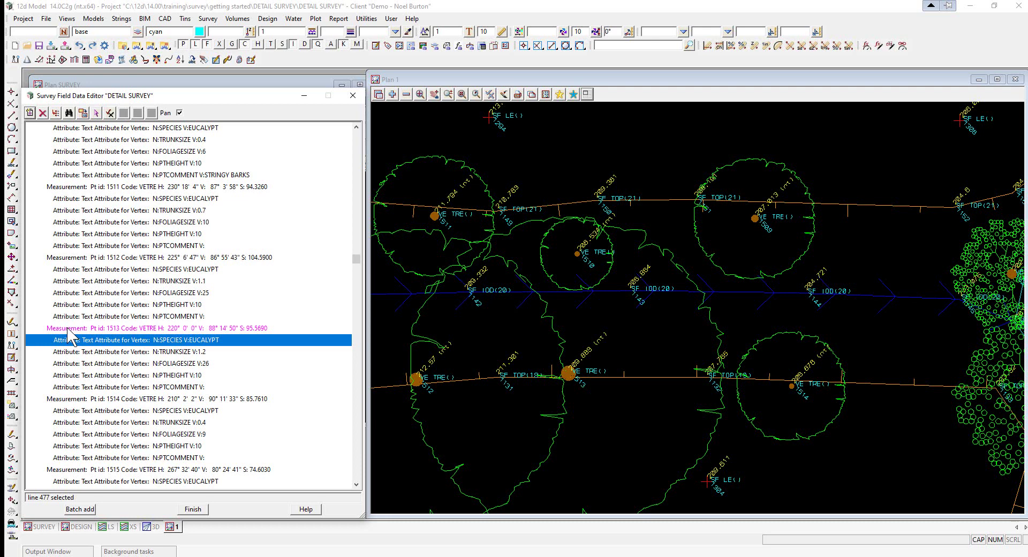
double_click(176, 328)
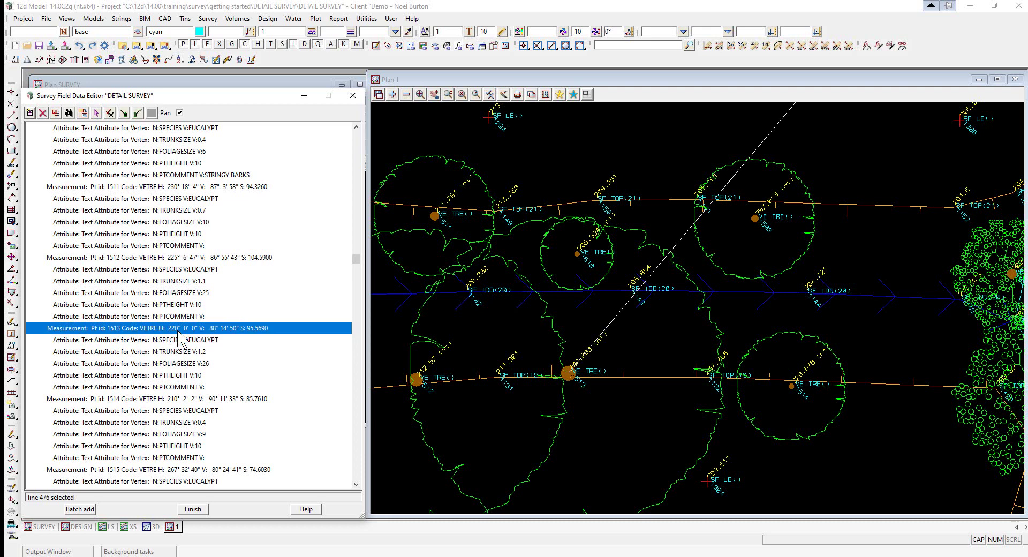
click(201, 541)
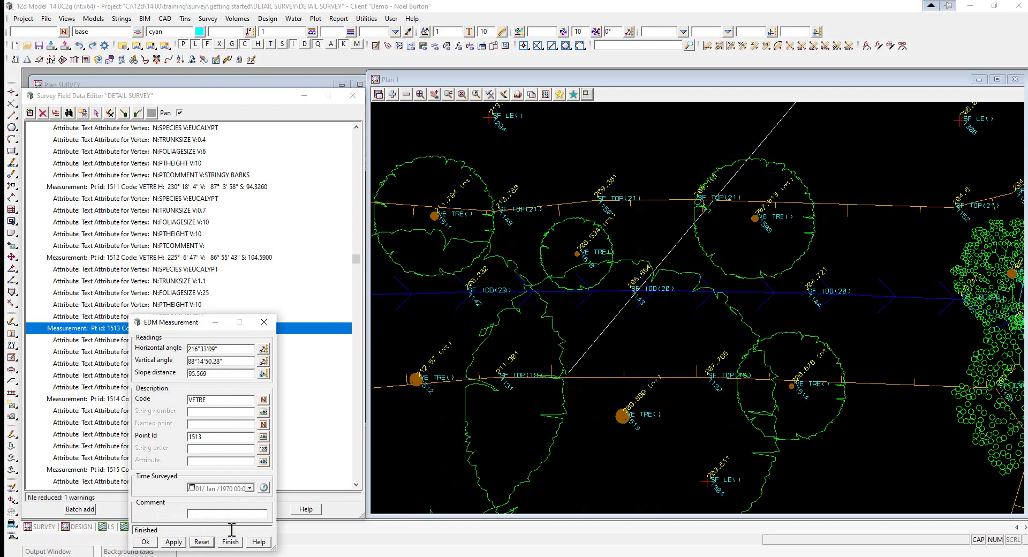
click(208, 541)
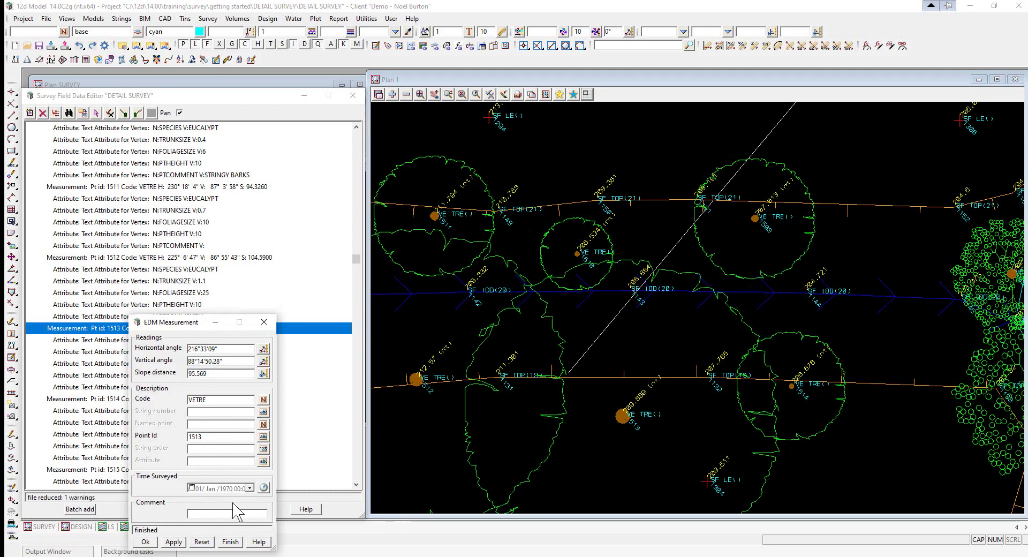
click(231, 542)
click(189, 340)
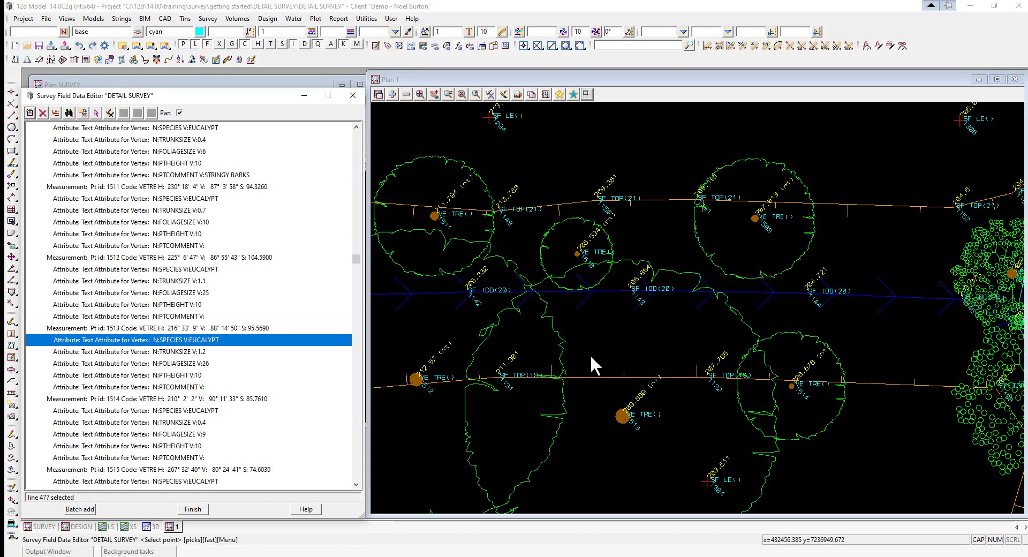
- Set the FOLIAGESIZE attribute of the tree at point 1513 to 6 and apply it to the plan
scroll(624, 450, up, 3)
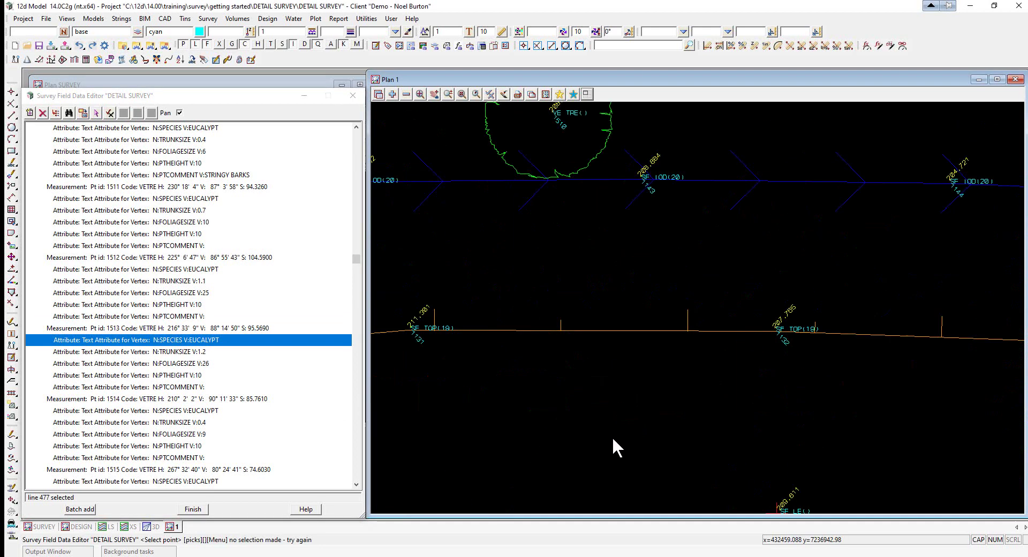
click(634, 403)
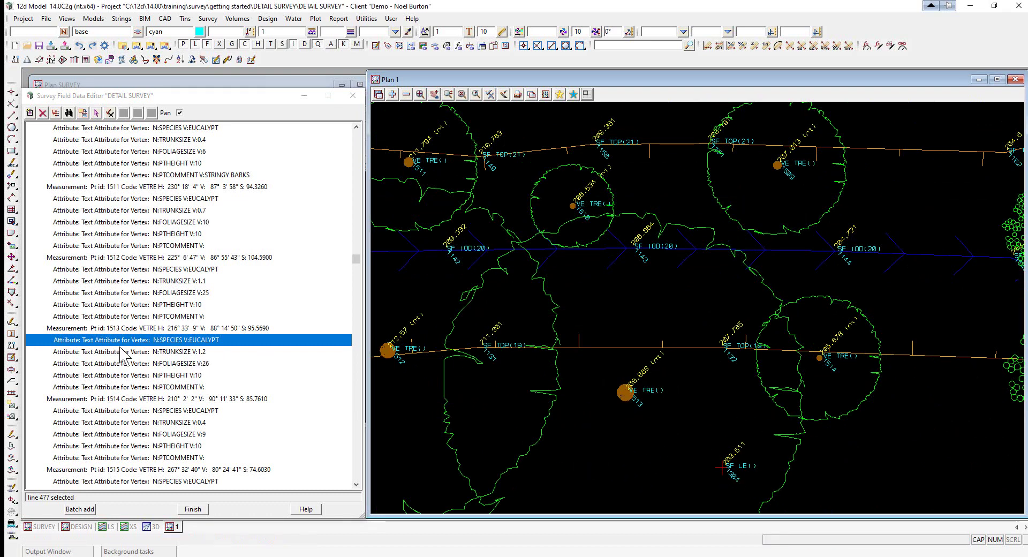
double_click(183, 363)
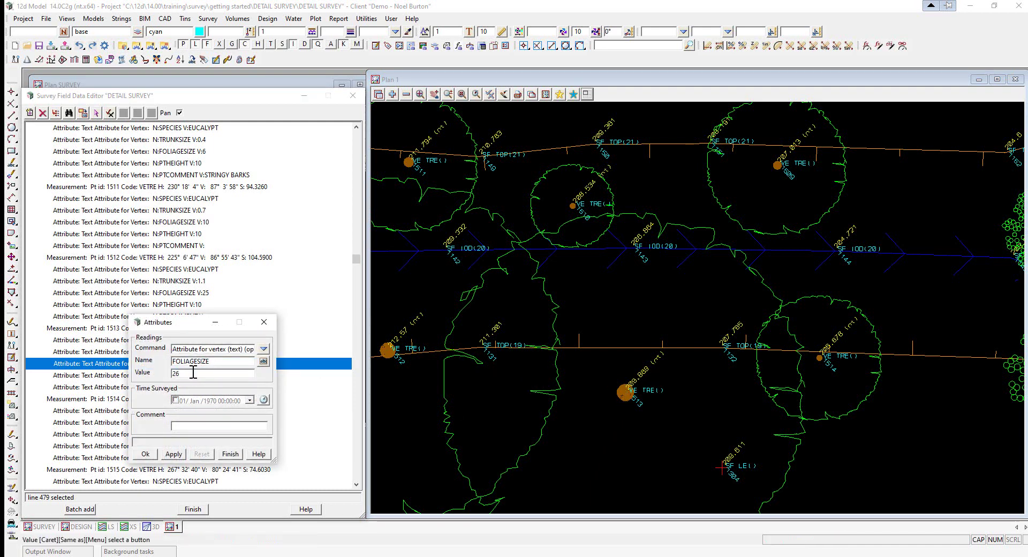
drag(187, 373, 144, 371)
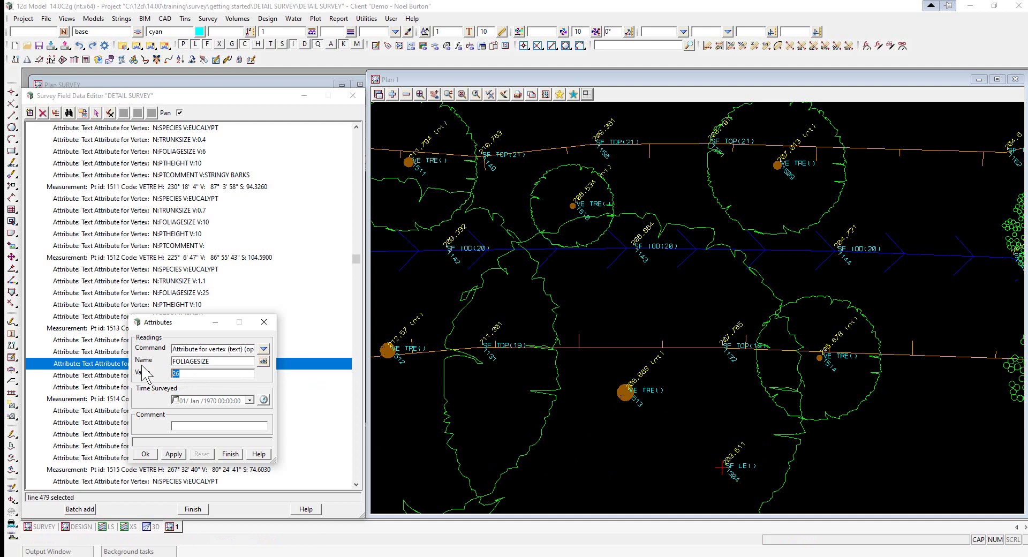
click(175, 453)
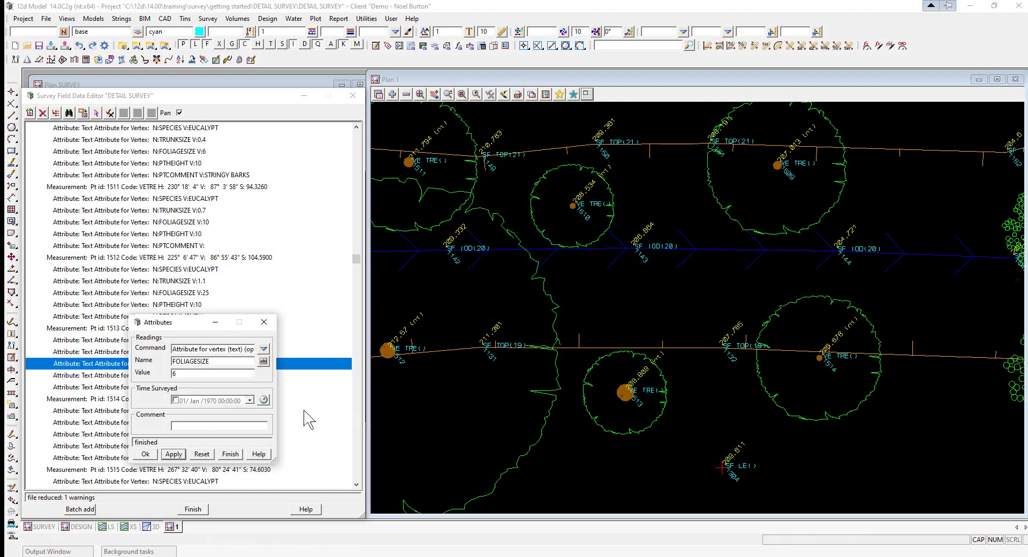
- Reset the point 1513 foliage size to its original value of 26 and close the field data editor
click(205, 453)
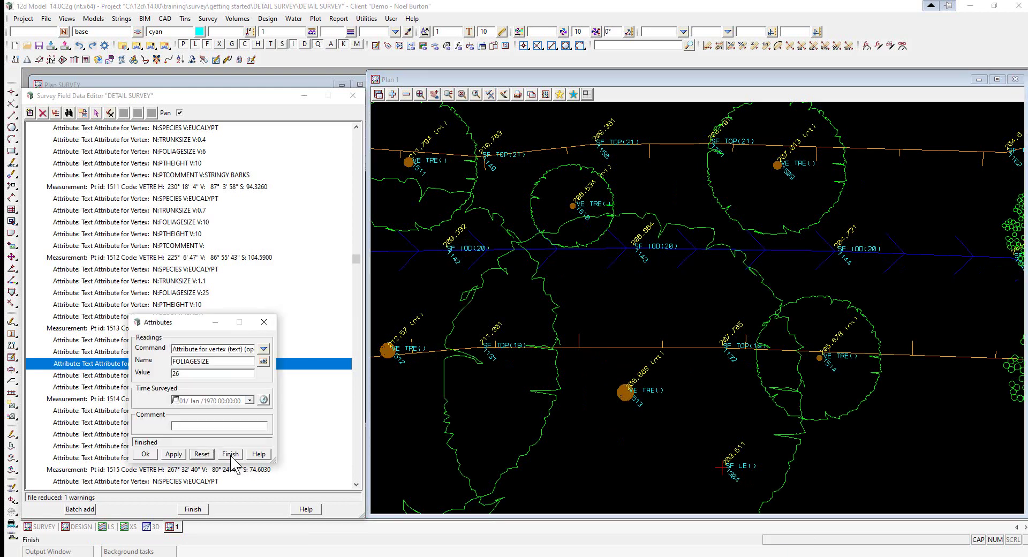
click(231, 454)
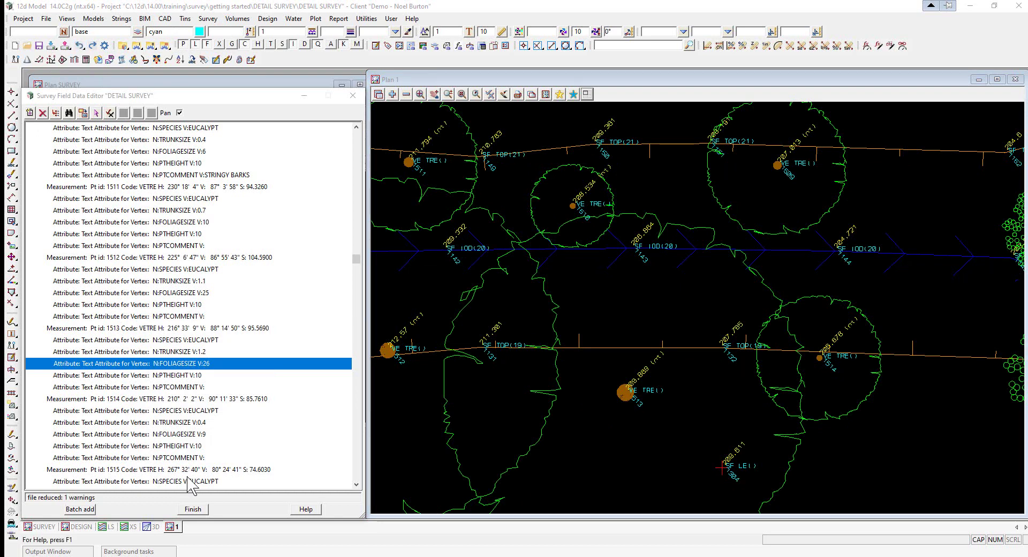
click(193, 510)
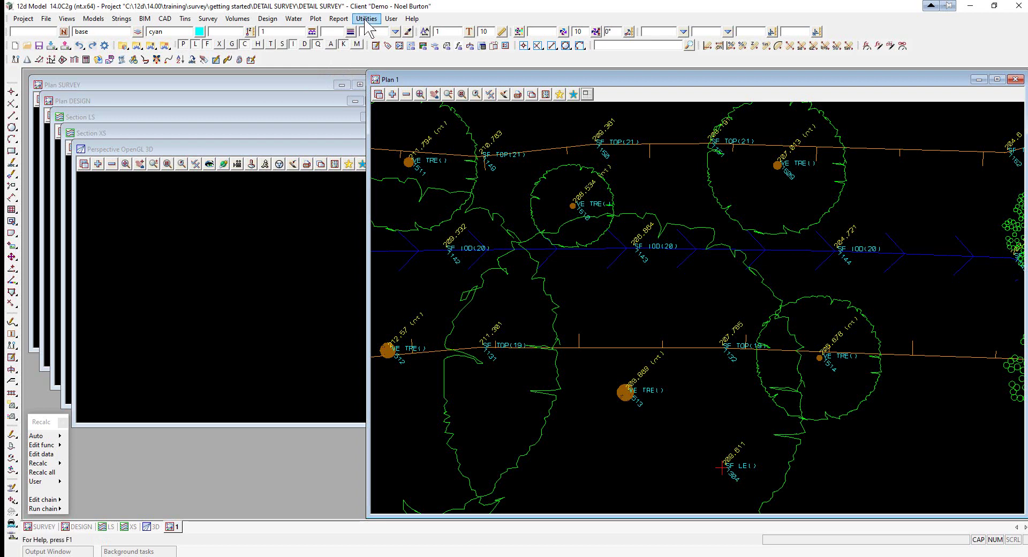
- Open the reduction report DETAIL SURVEY.rpt, look through it to the end, and close it
click(341, 20)
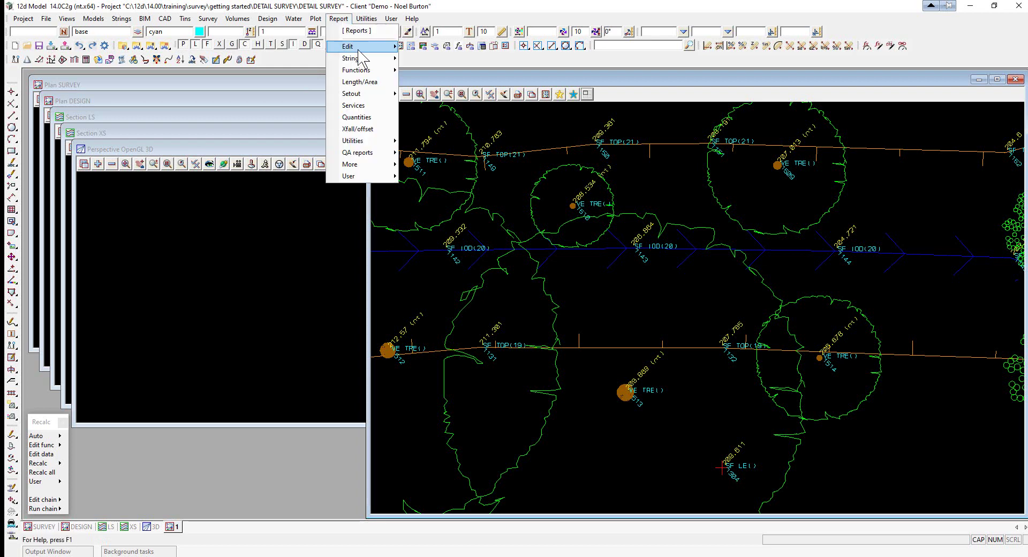
mouse_move(359, 47)
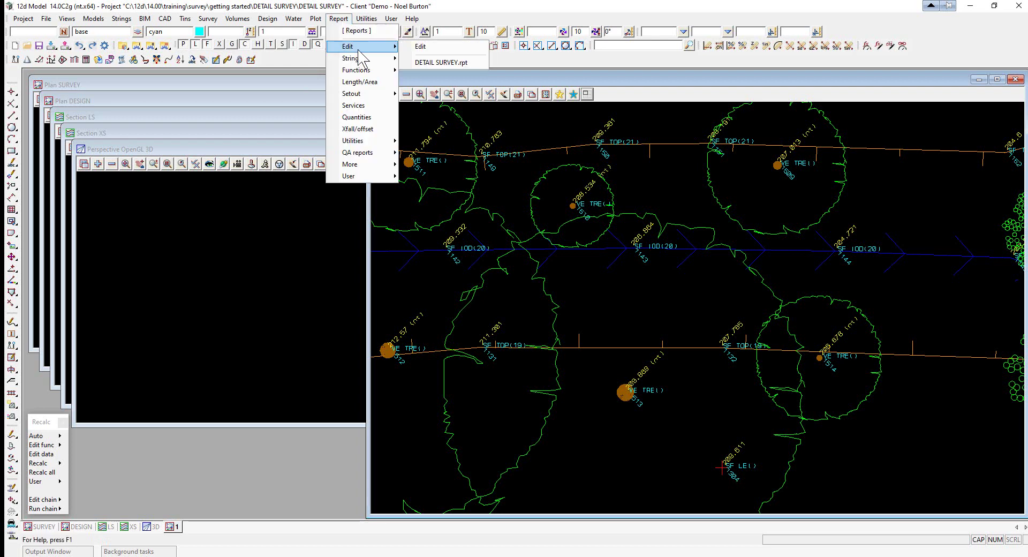
click(434, 63)
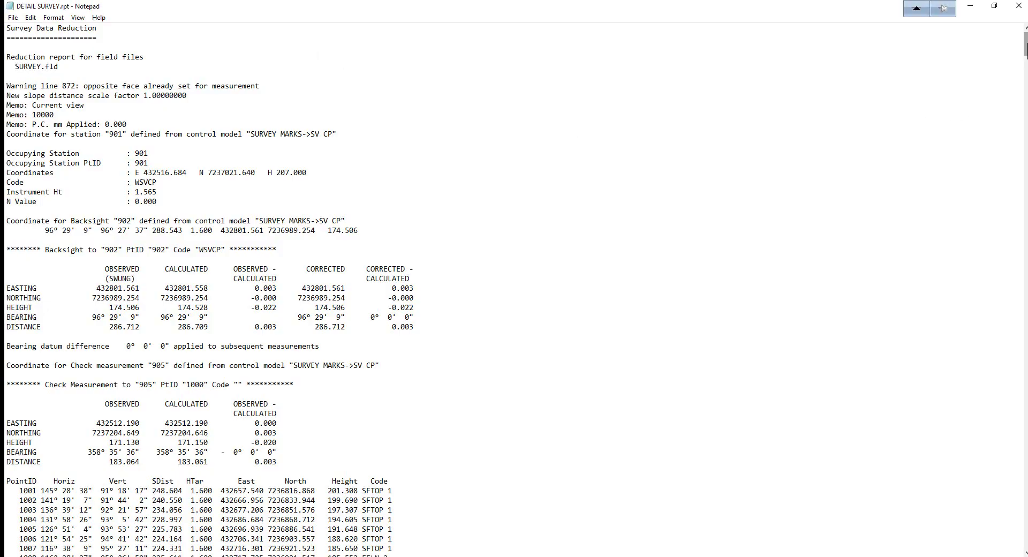
drag(1025, 45, 1025, 538)
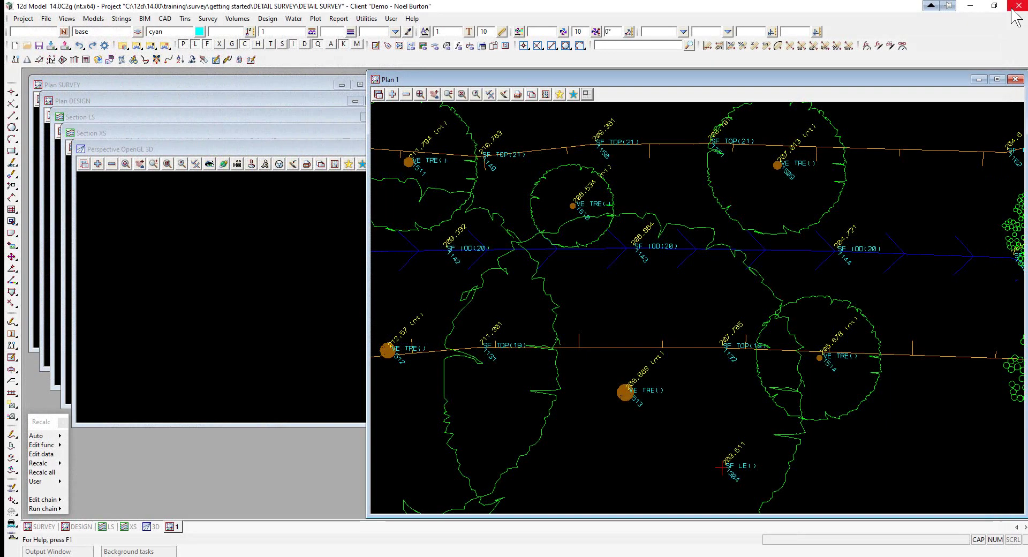
click(1017, 7)
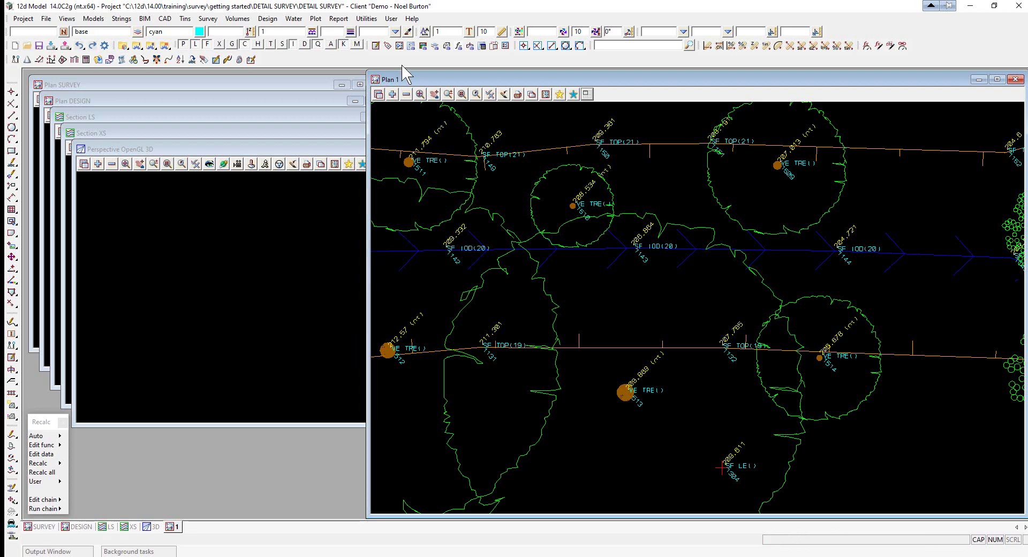
- Set the lock mode on for the DETAIL SURVEY function
click(240, 59)
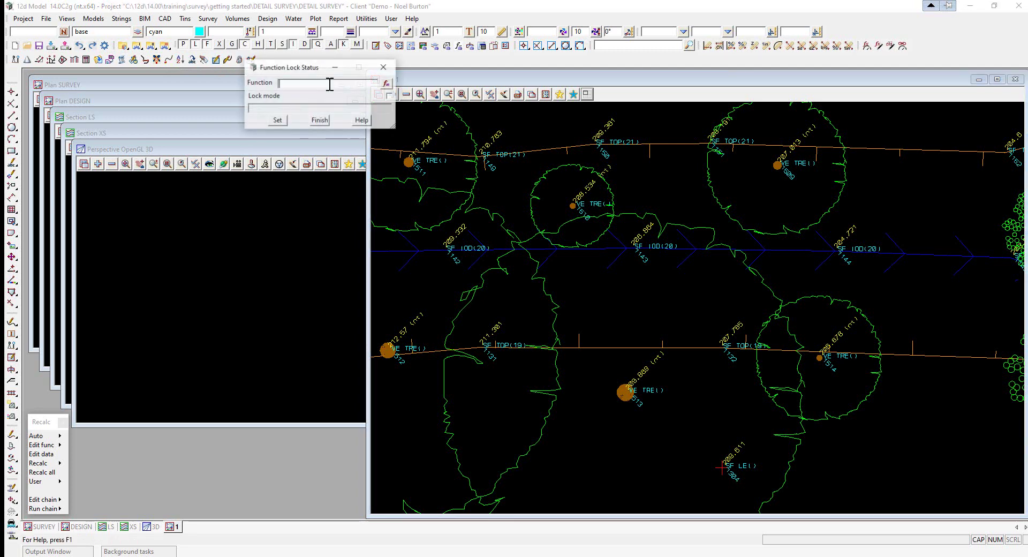
click(386, 84)
click(409, 122)
double_click(409, 122)
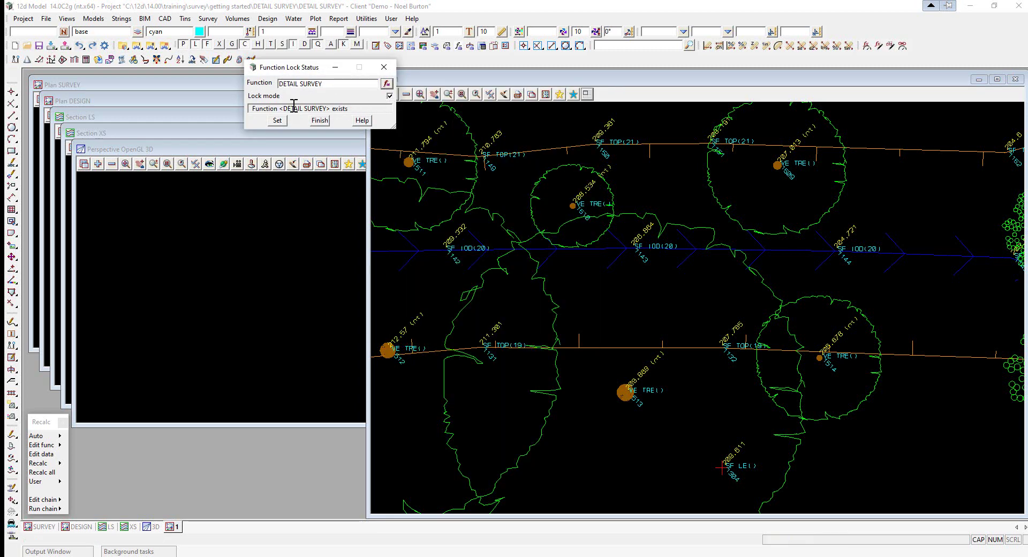
click(279, 121)
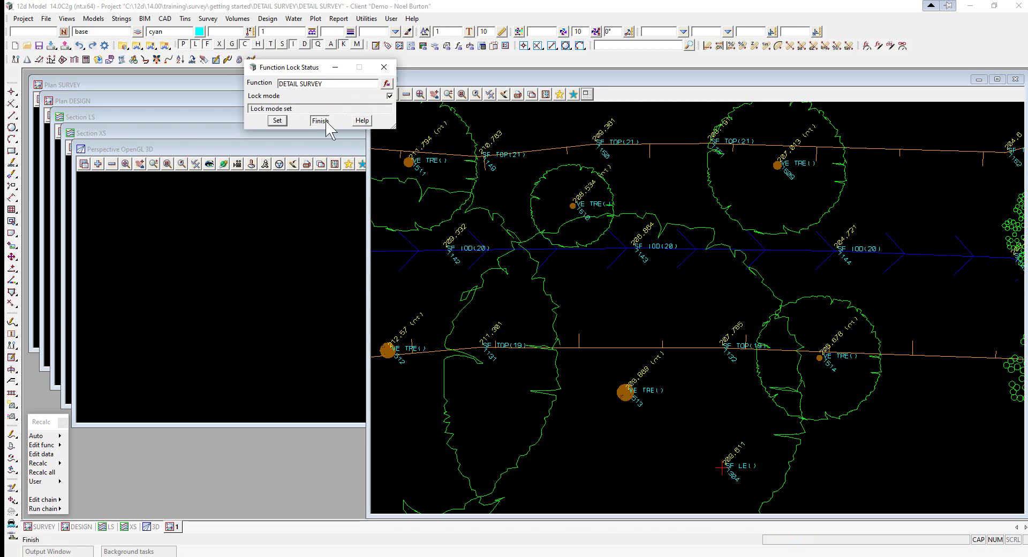